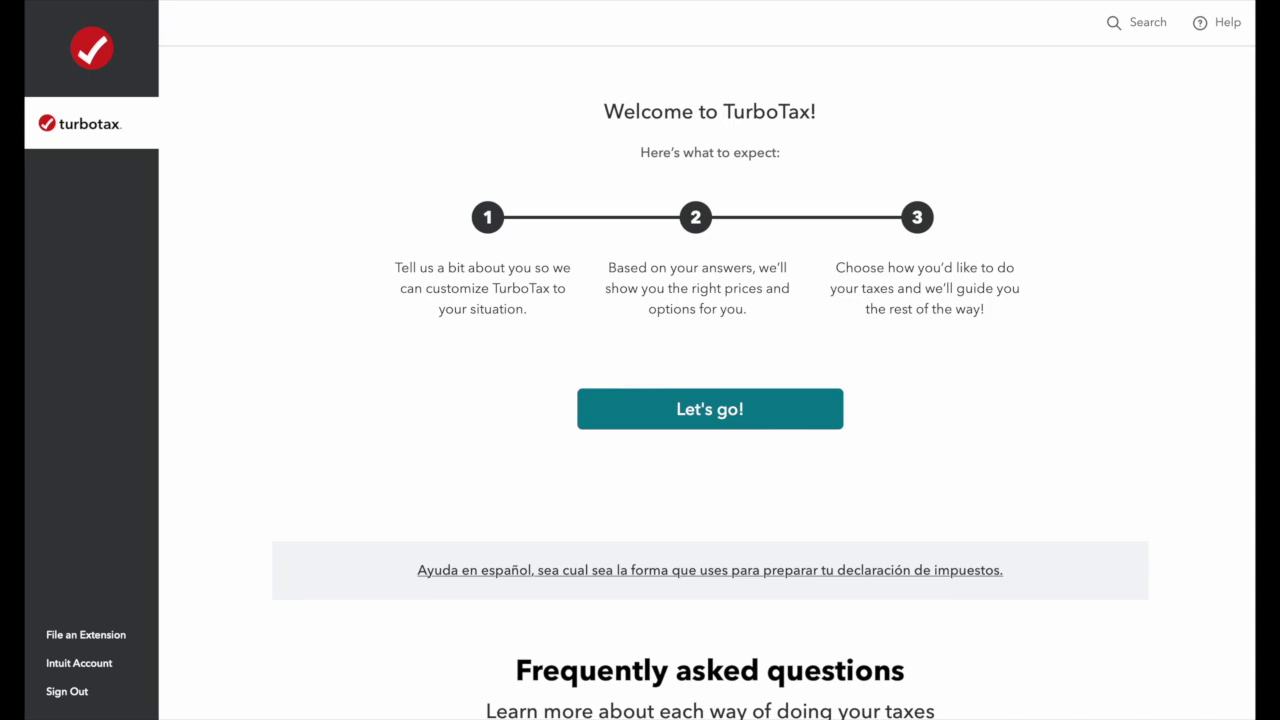
Answer the intro questions as a small business owner comfortable doing taxes alone.
left_click(714, 410)
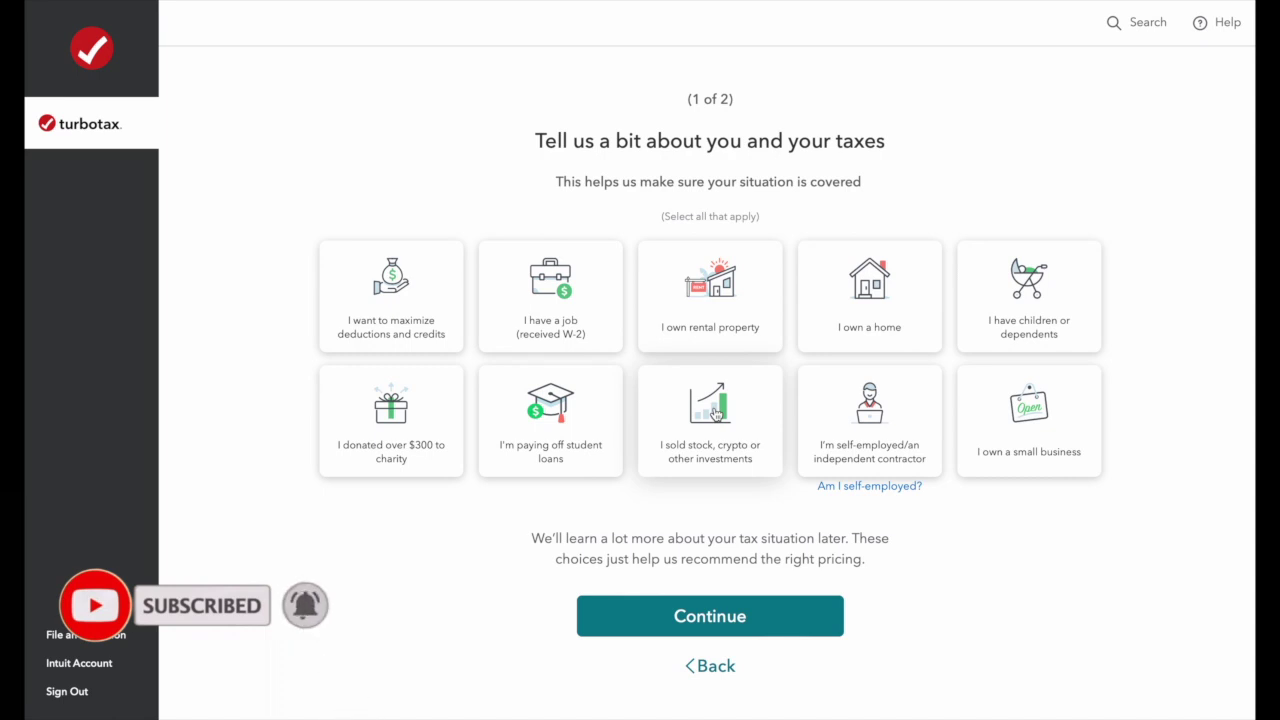
left_click(1038, 418)
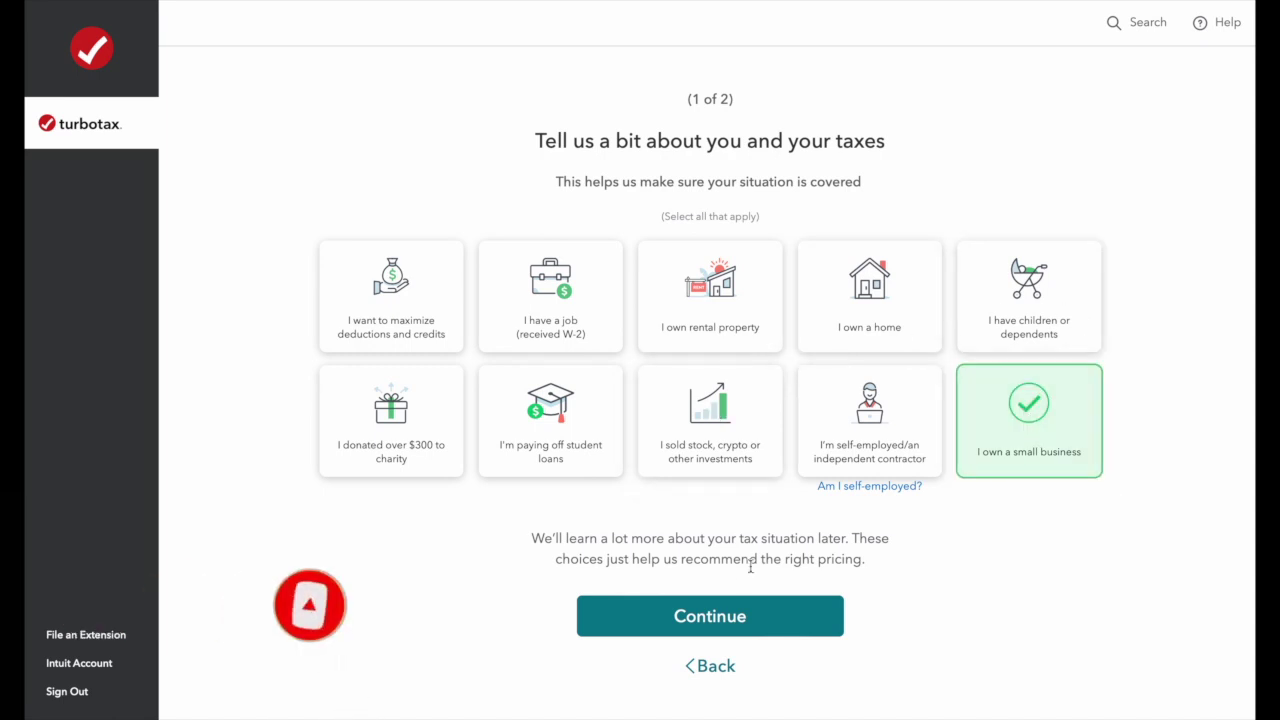
left_click(704, 612)
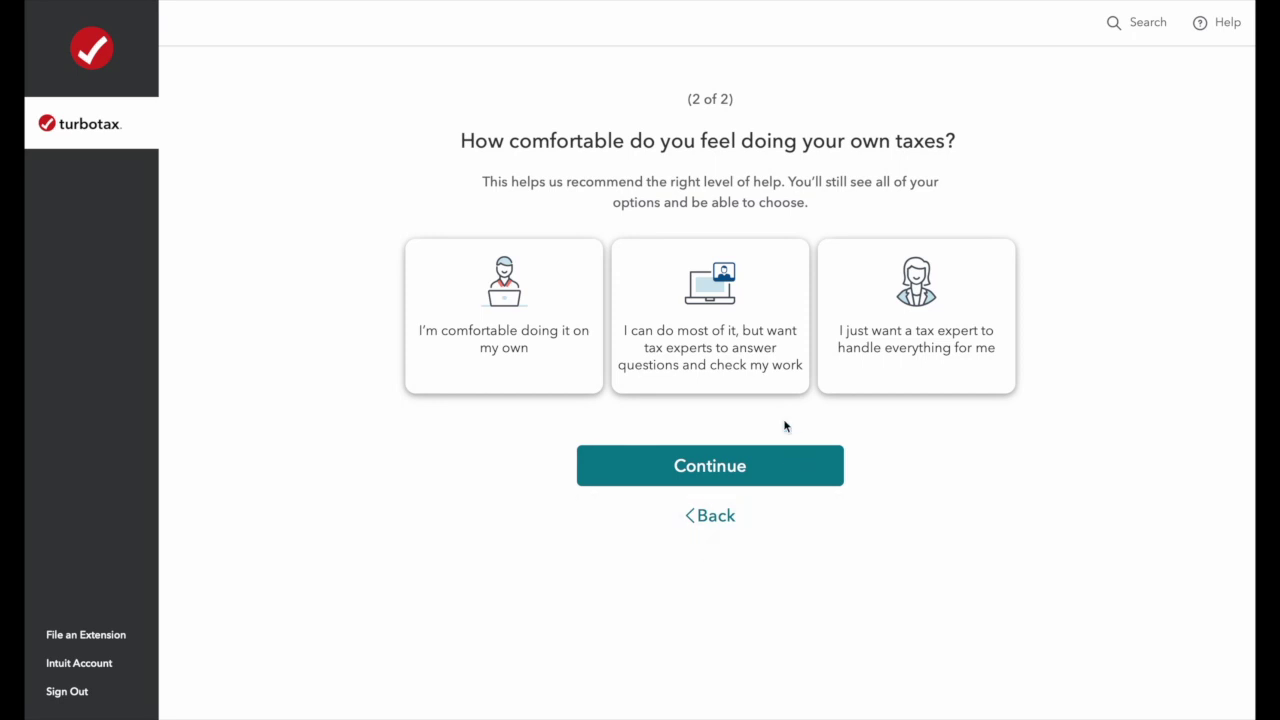
left_click(509, 371)
left_click(711, 477)
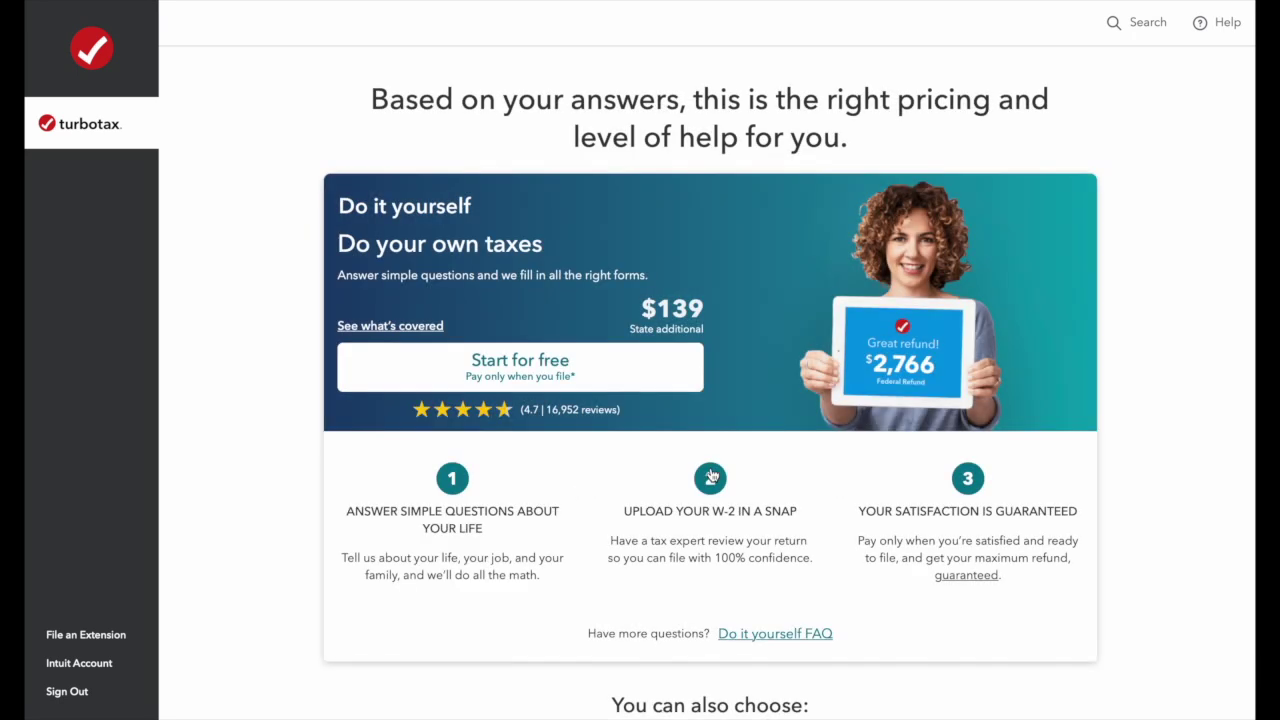
Review the recommended pricing and start the Do it yourself edition ($139) for free.
scroll(711, 477, "down", 1)
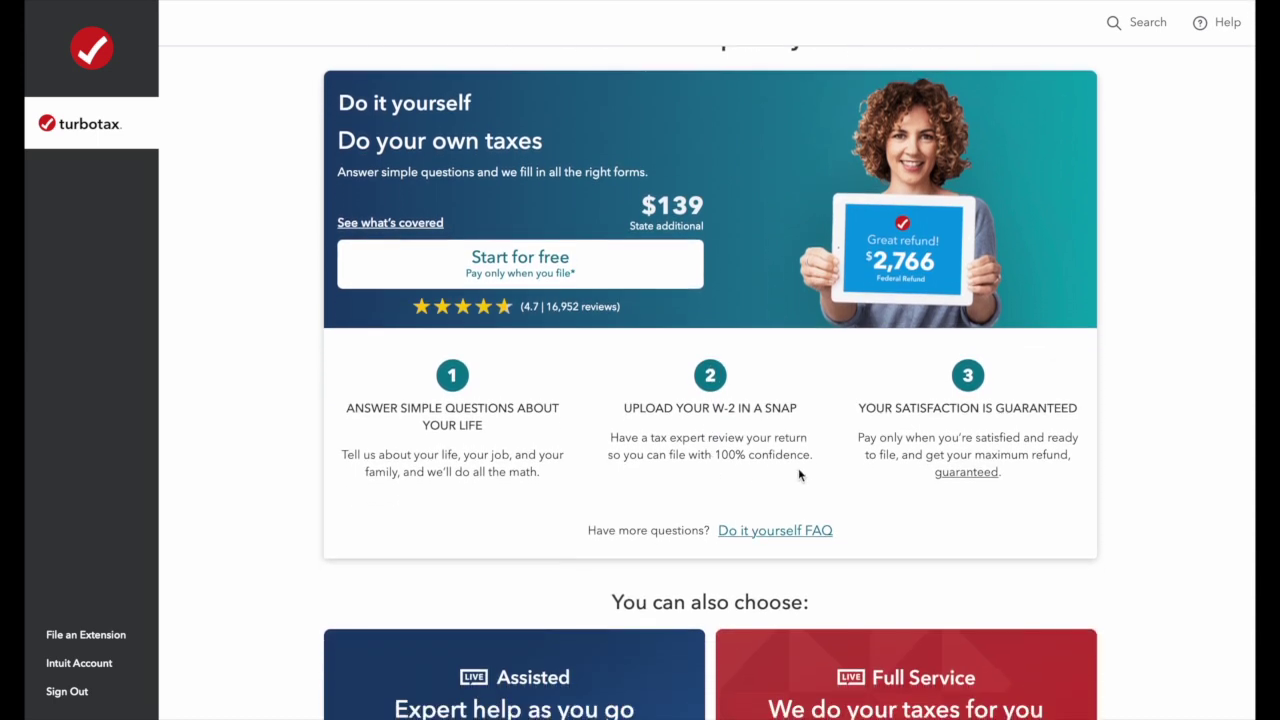
scroll(790, 543, "down", 1)
scroll(560, 645, "down", 1)
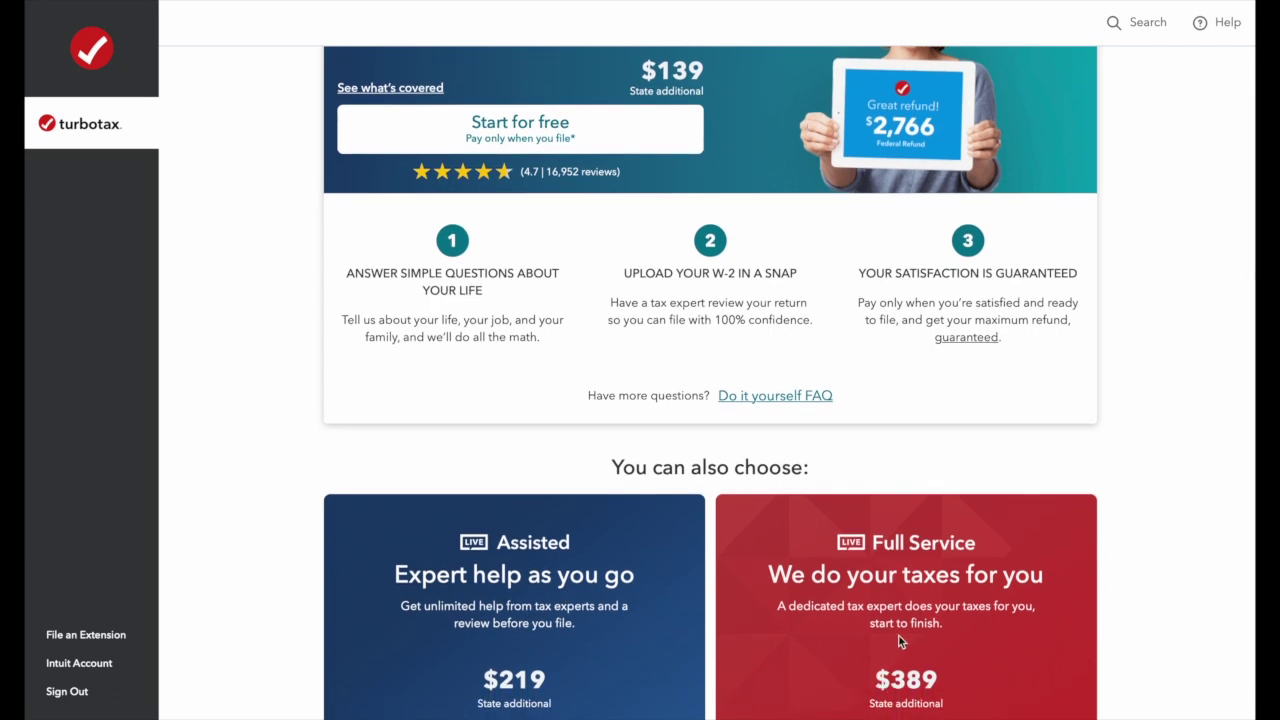
scroll(898, 642, "up", 3)
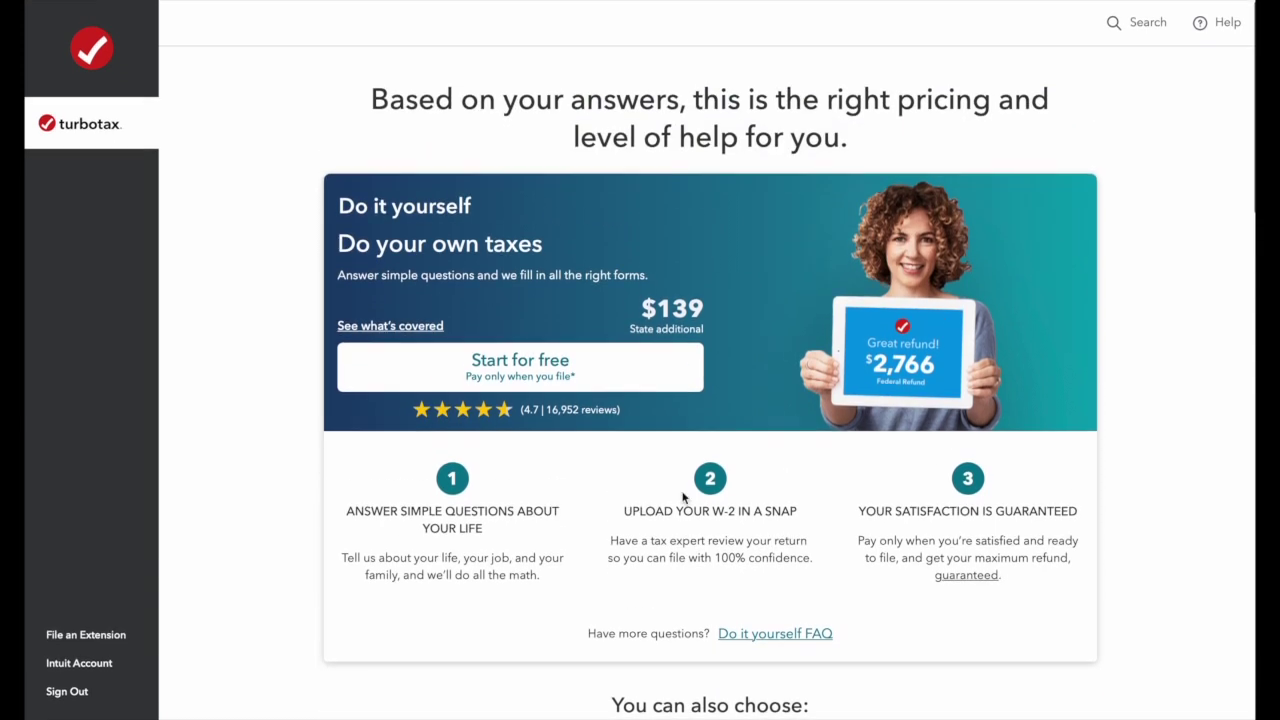
left_click(595, 367)
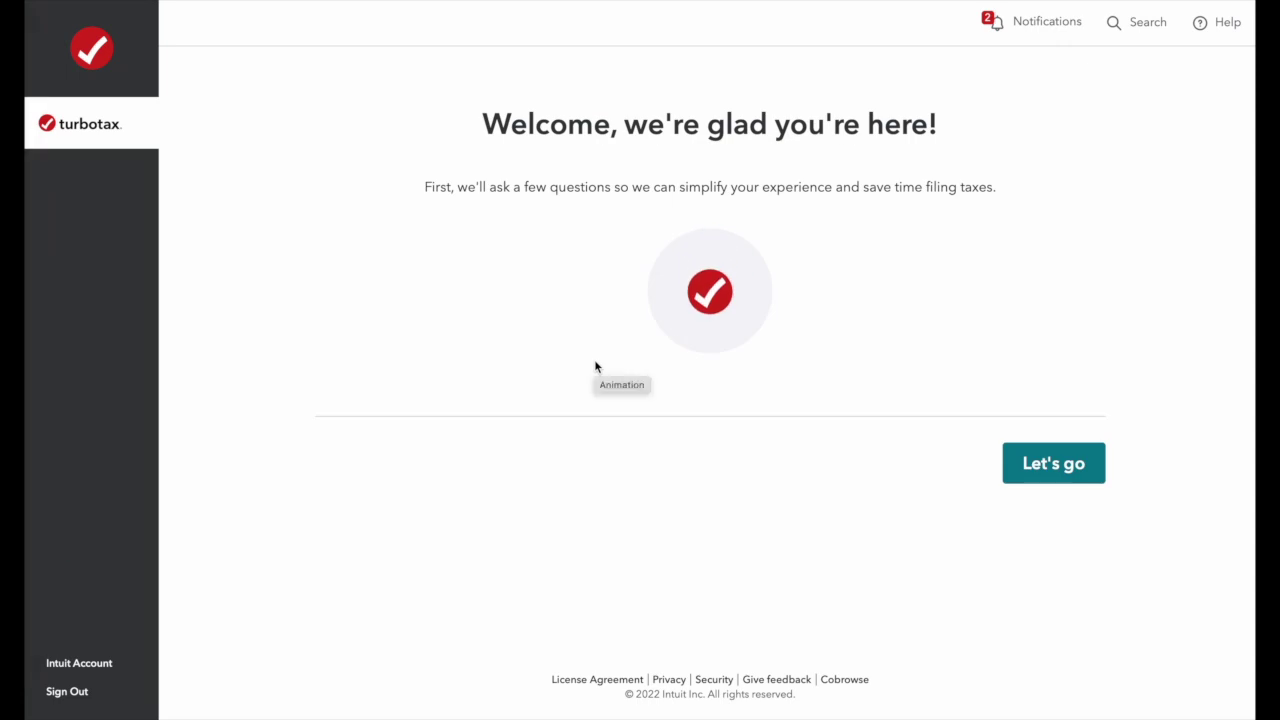
Enter the filer's first name, birth date 01/01/1975 and ZIP code, then submit them.
left_click(1055, 468)
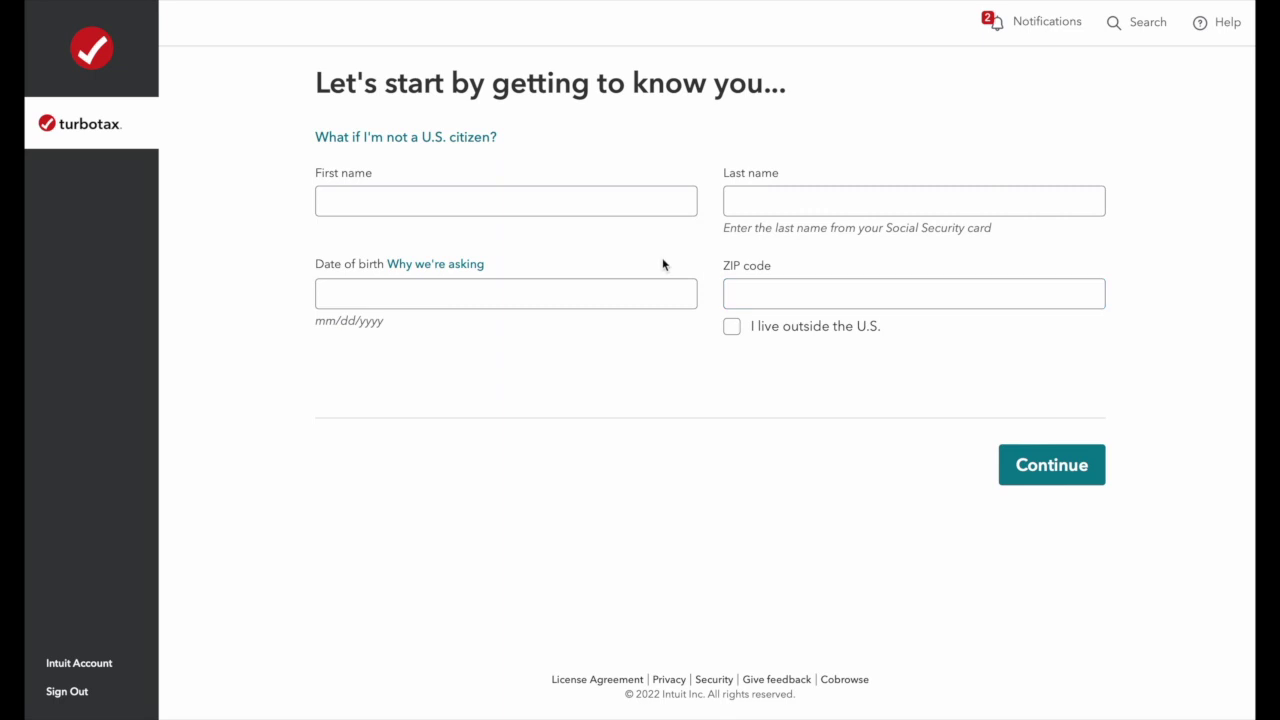
left_click(580, 200)
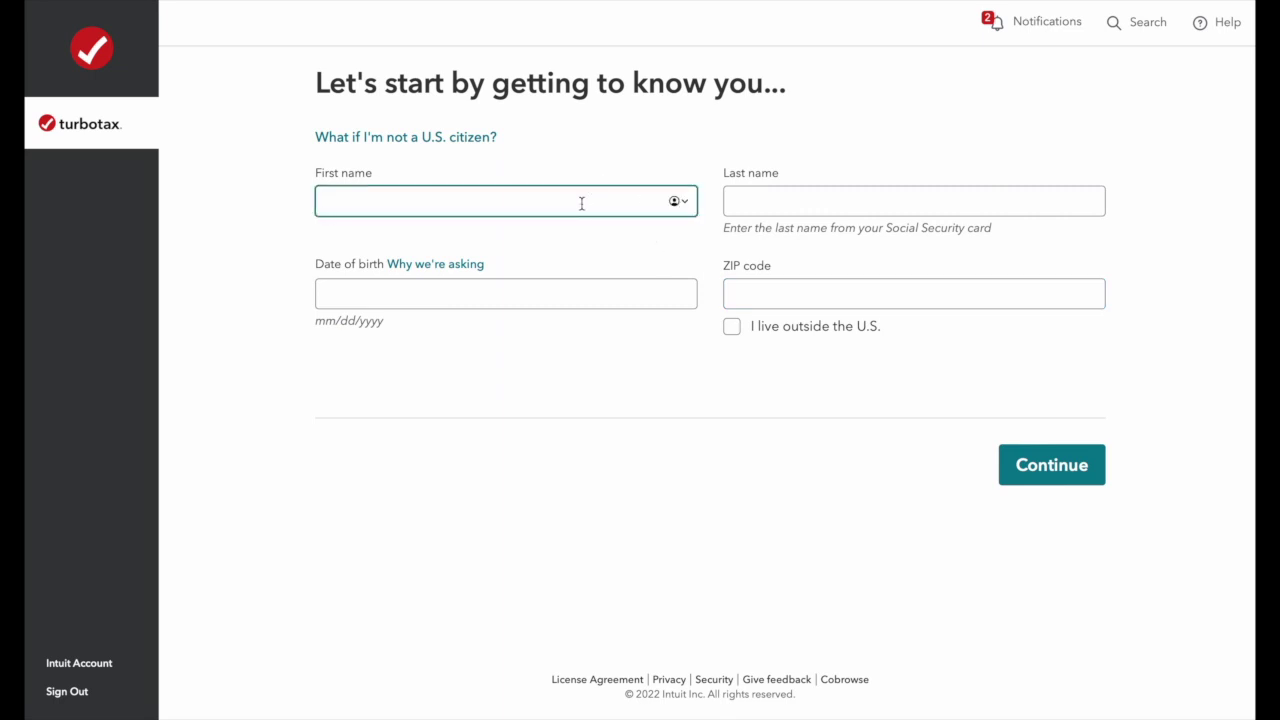
type("John")
key("Tab")
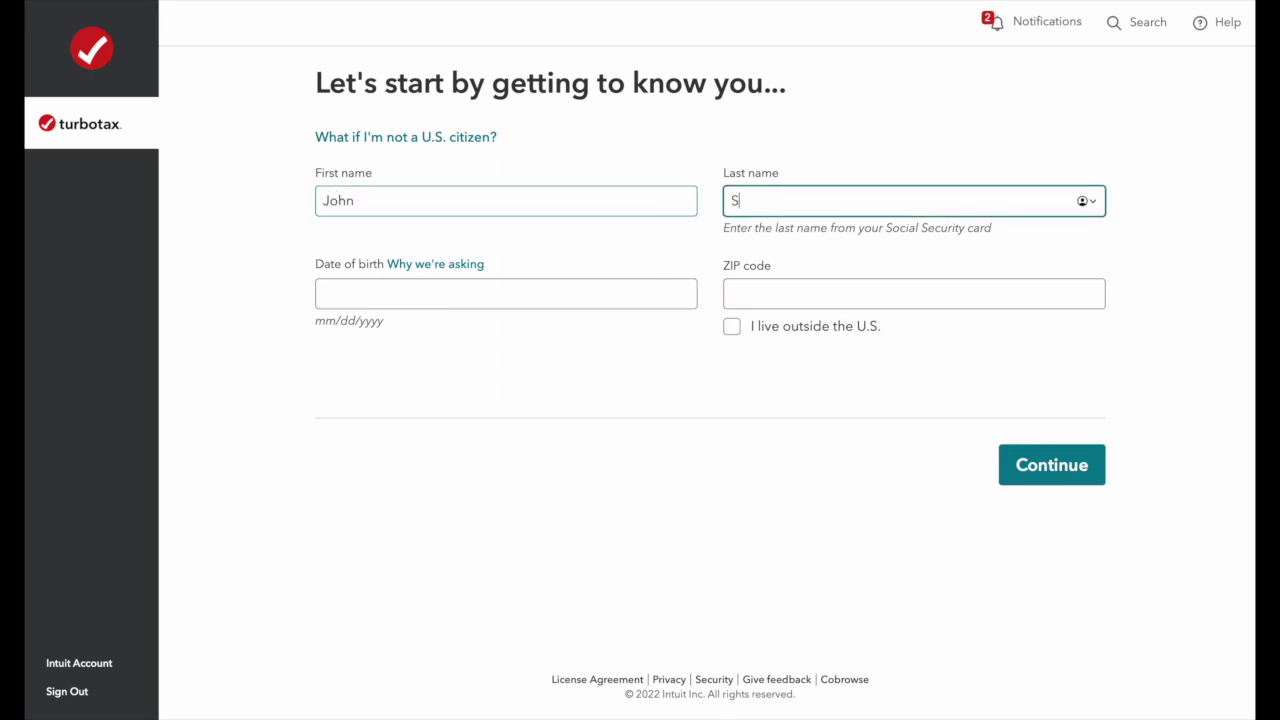
key("Tab")
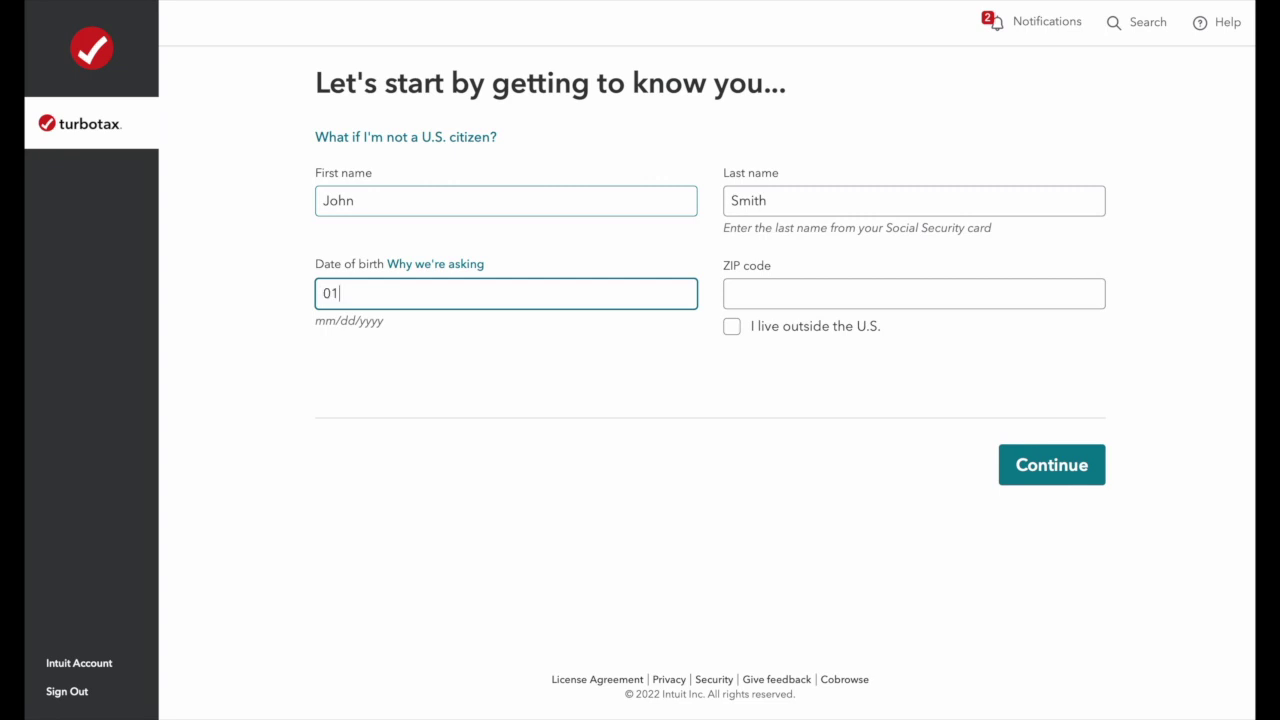
type("01/01/1975")
key("Tab")
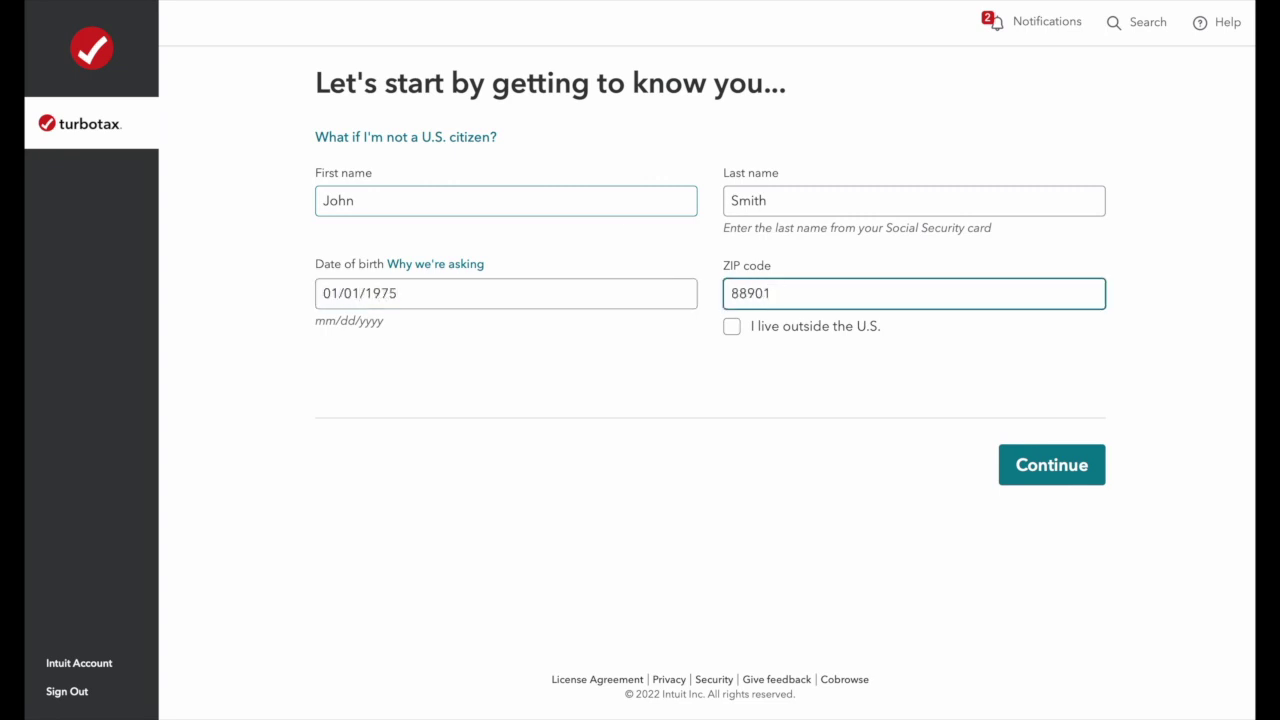
left_click(1031, 477)
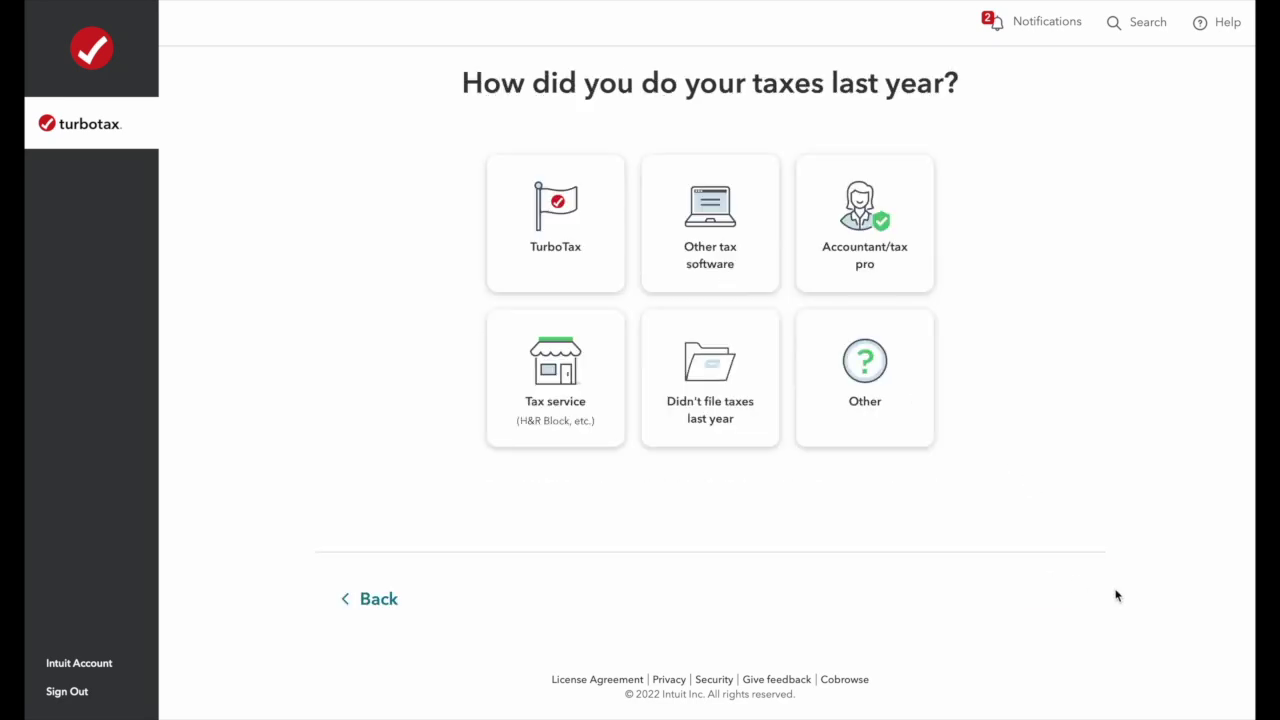
Answer that no taxes were filed last year and that you feel good about it.
left_click(725, 395)
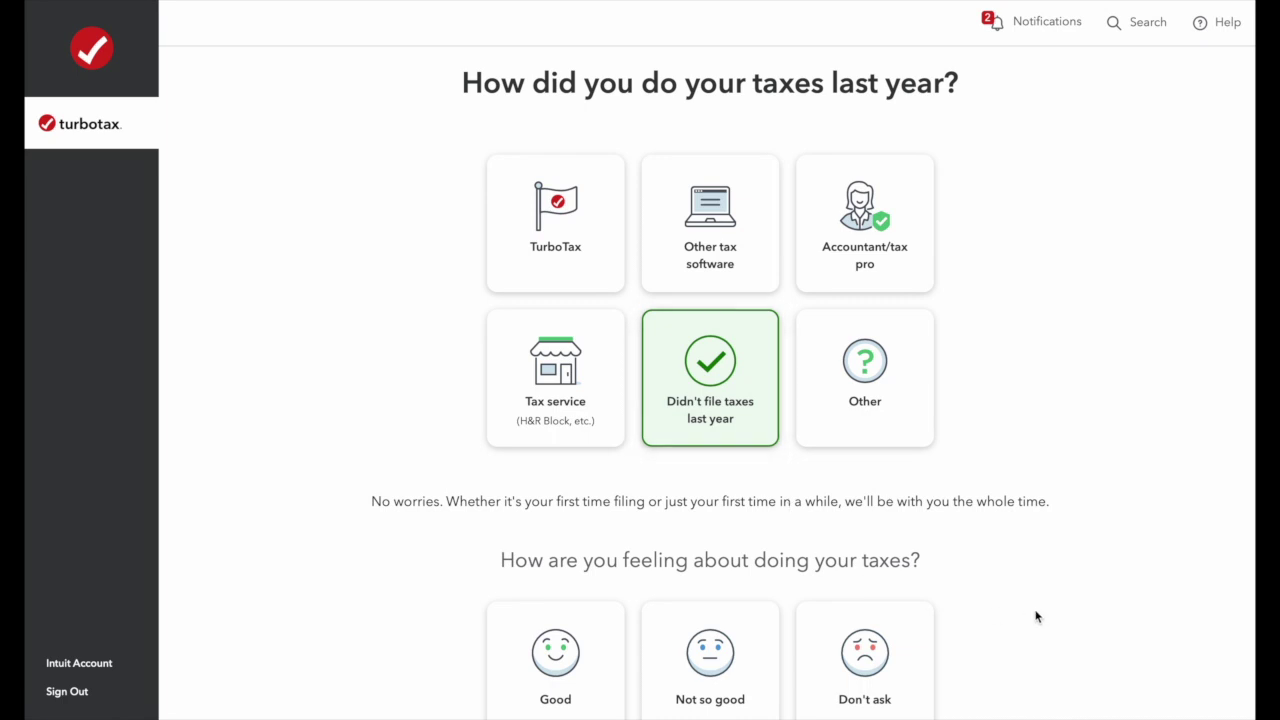
left_click(524, 606)
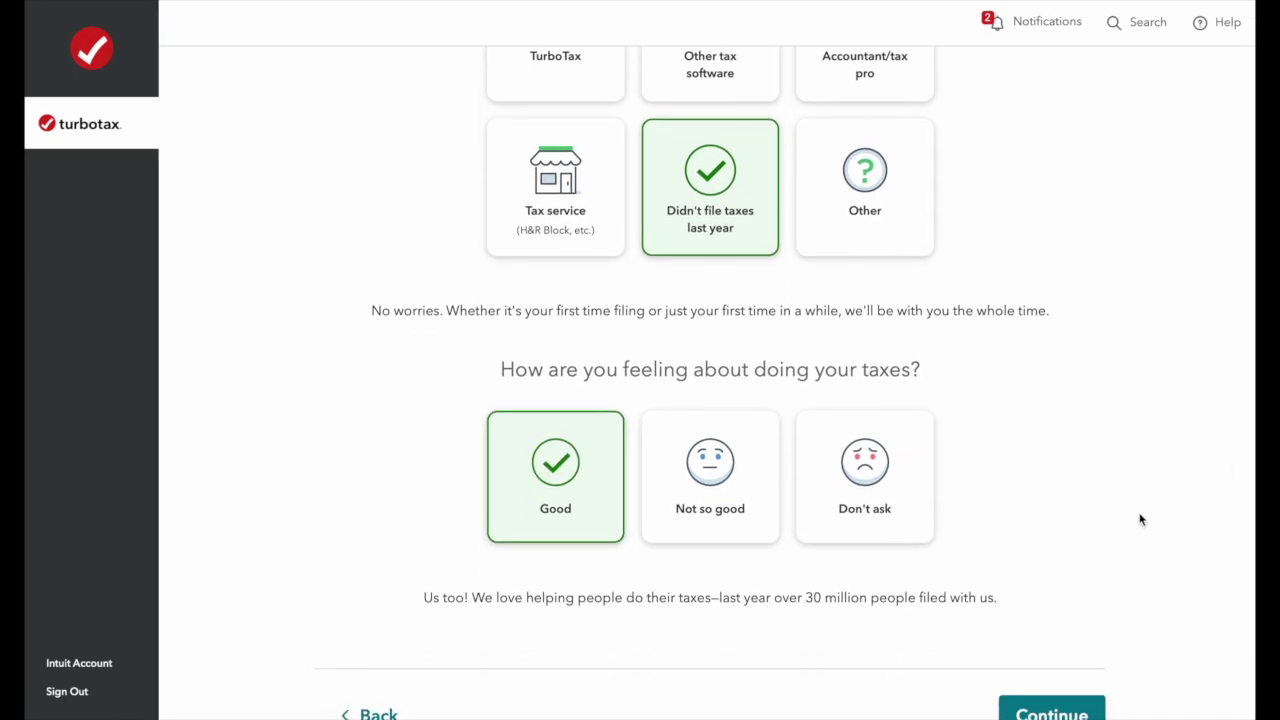
left_click(1077, 708)
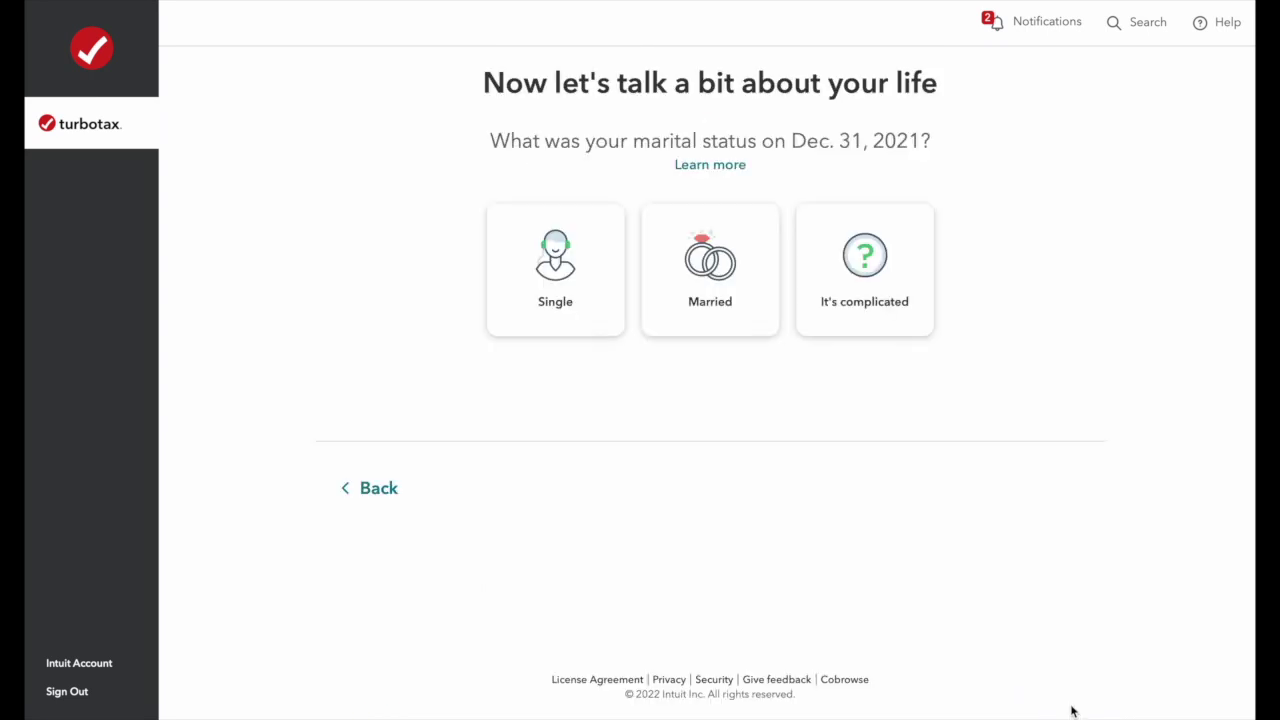
Set marital status to Single and pass the life-events, financial-picture and checklist pages.
left_click(535, 308)
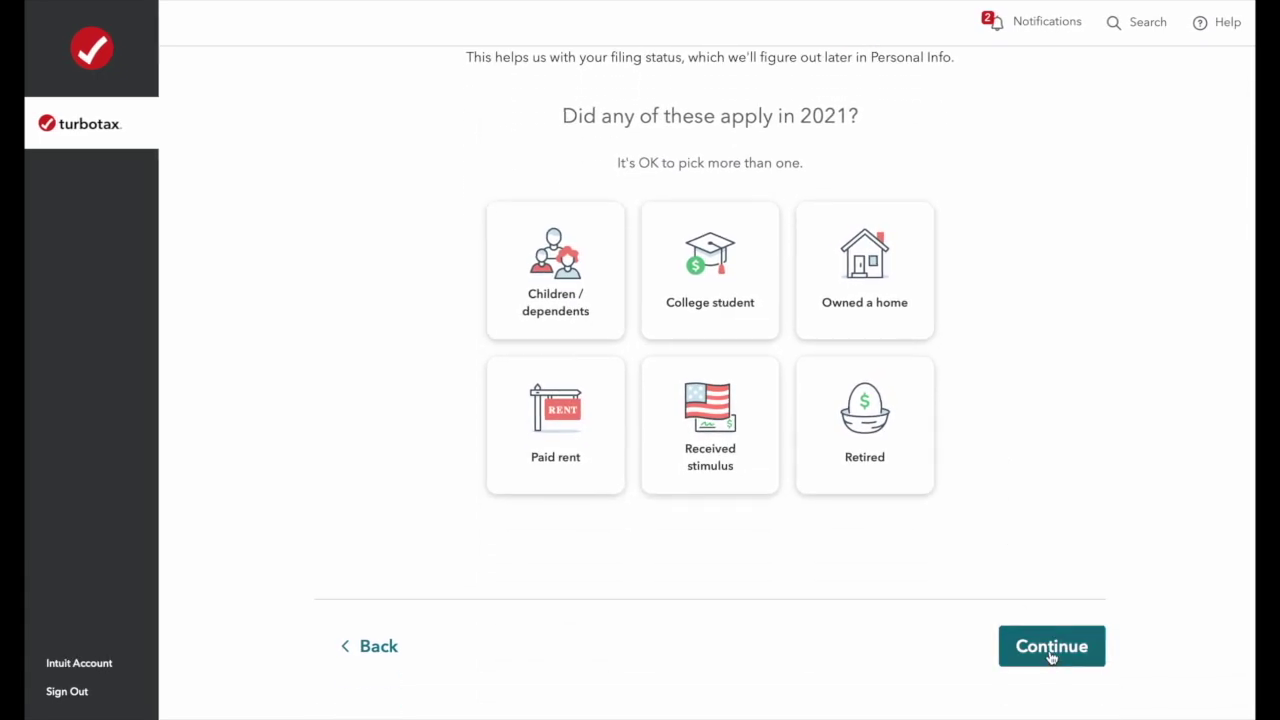
left_click(1051, 650)
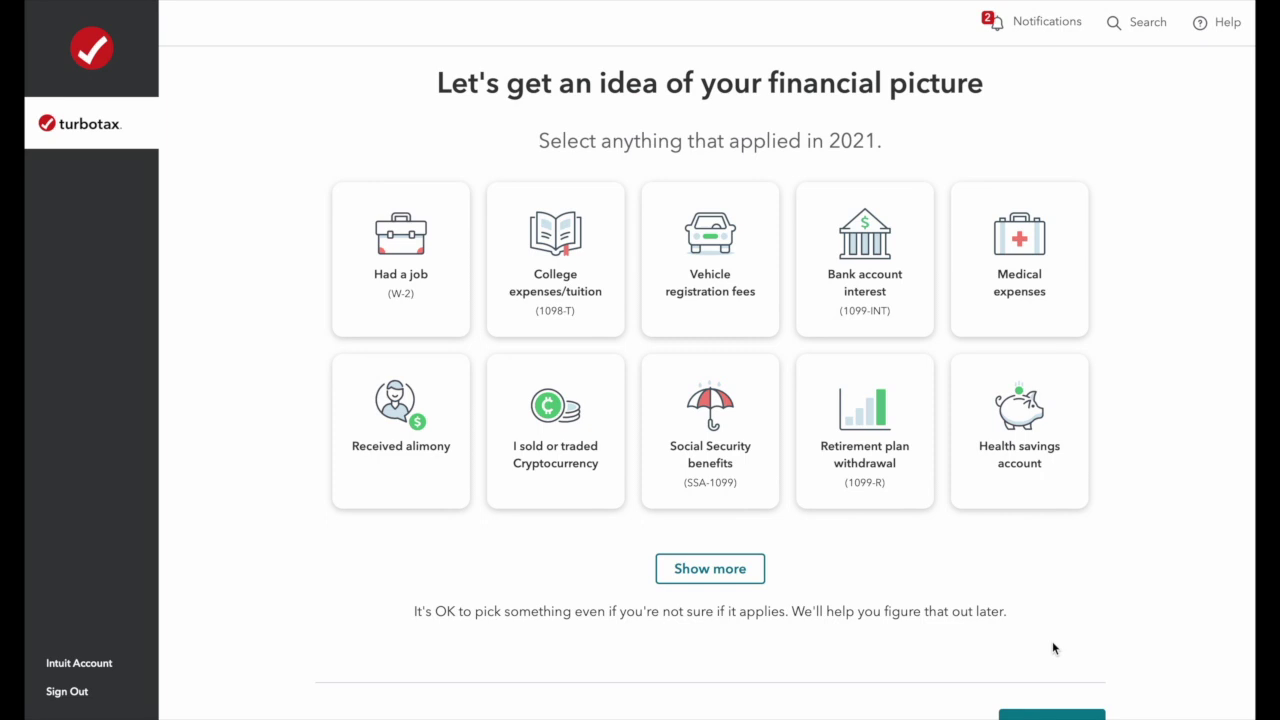
scroll(1052, 648, "down", 3)
left_click(1050, 615)
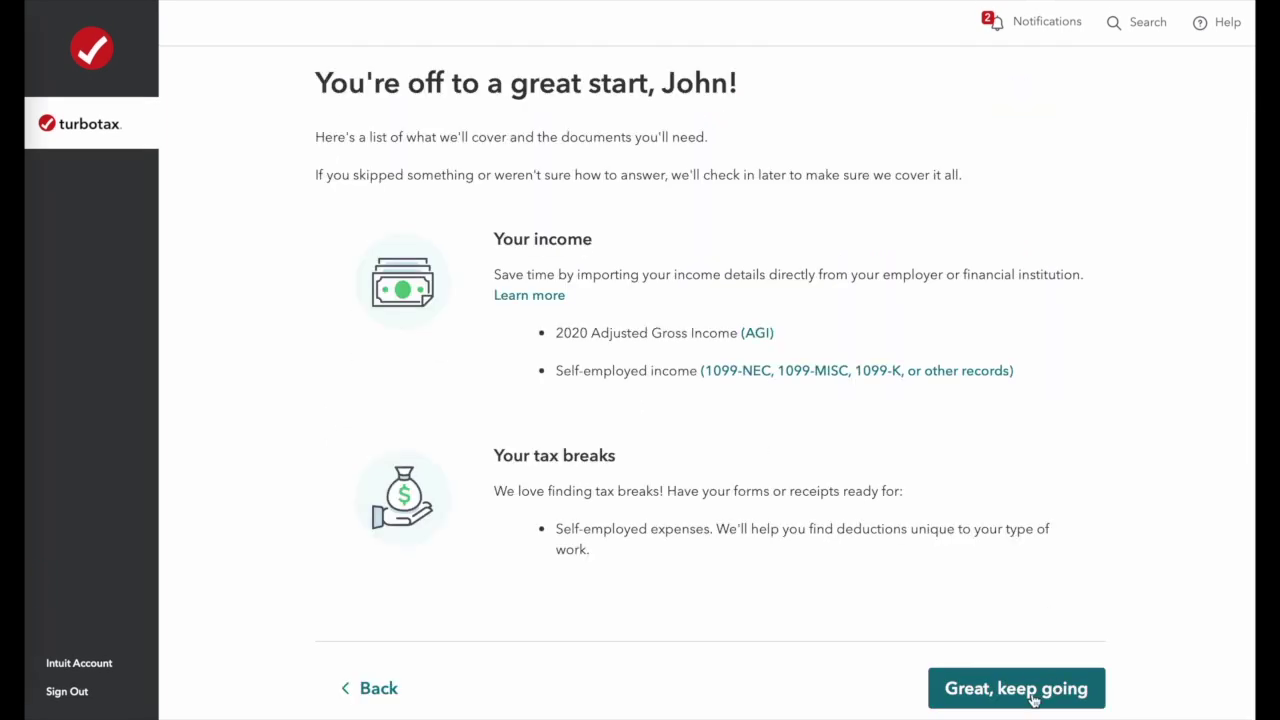
left_click(1034, 699)
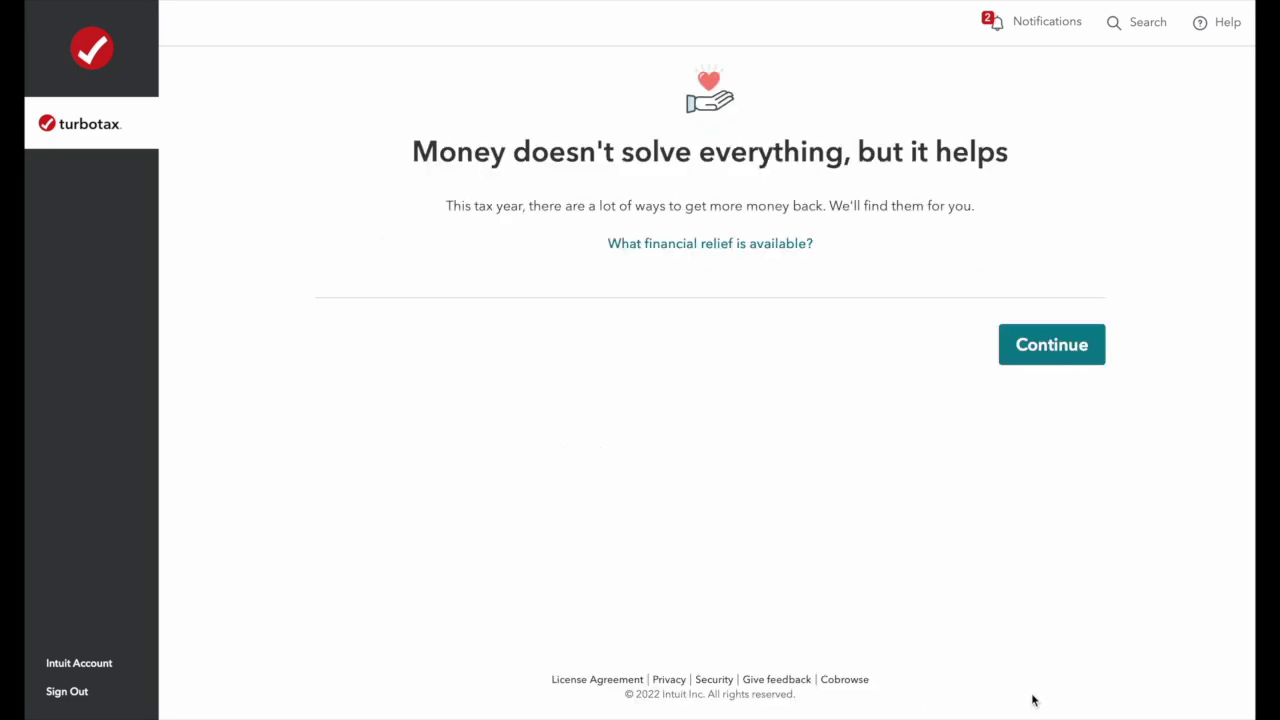
Enter the filer's Social Security number and choose Landscaper as the occupation.
left_click(1062, 357)
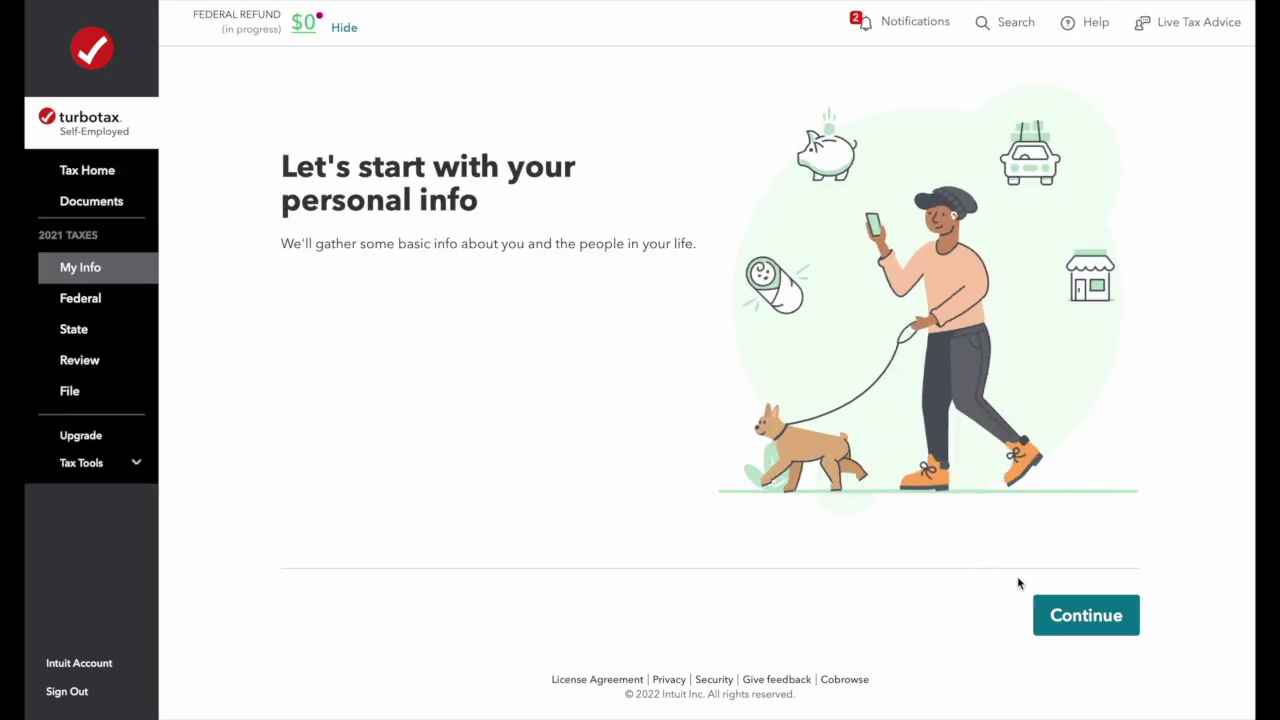
left_click(1102, 616)
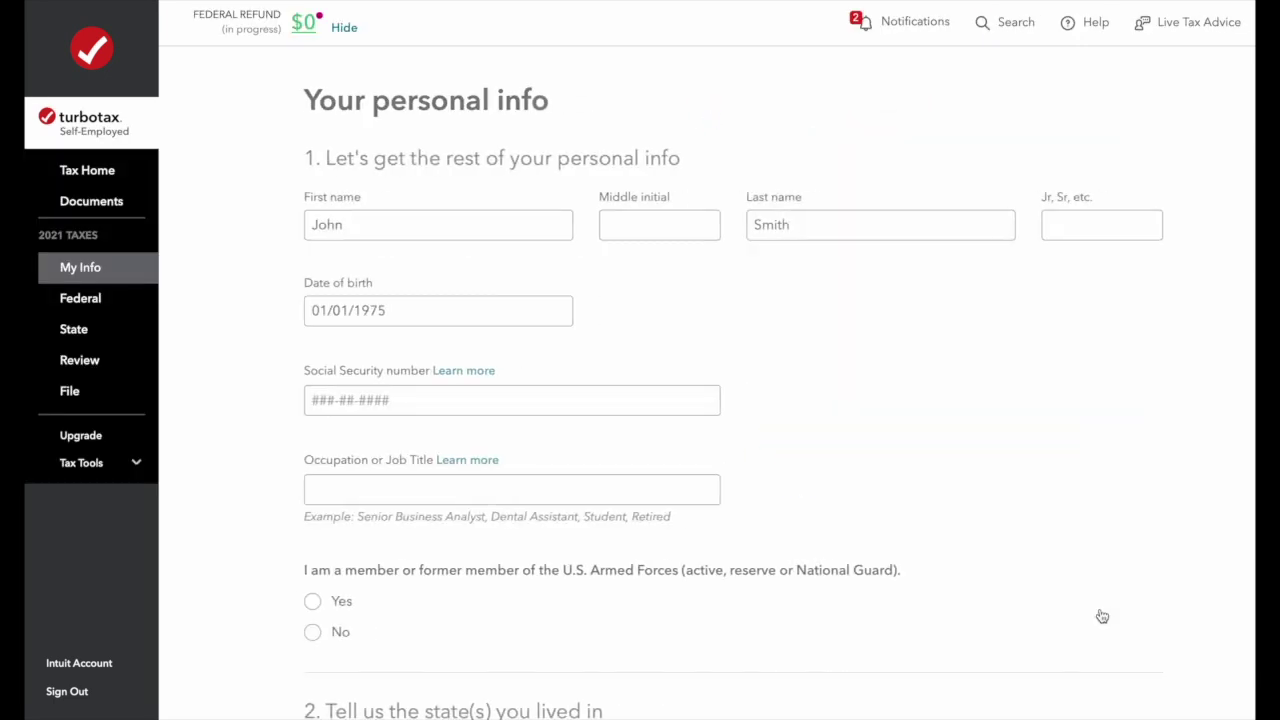
left_click(519, 400)
type("45564654")
left_click(289, 489)
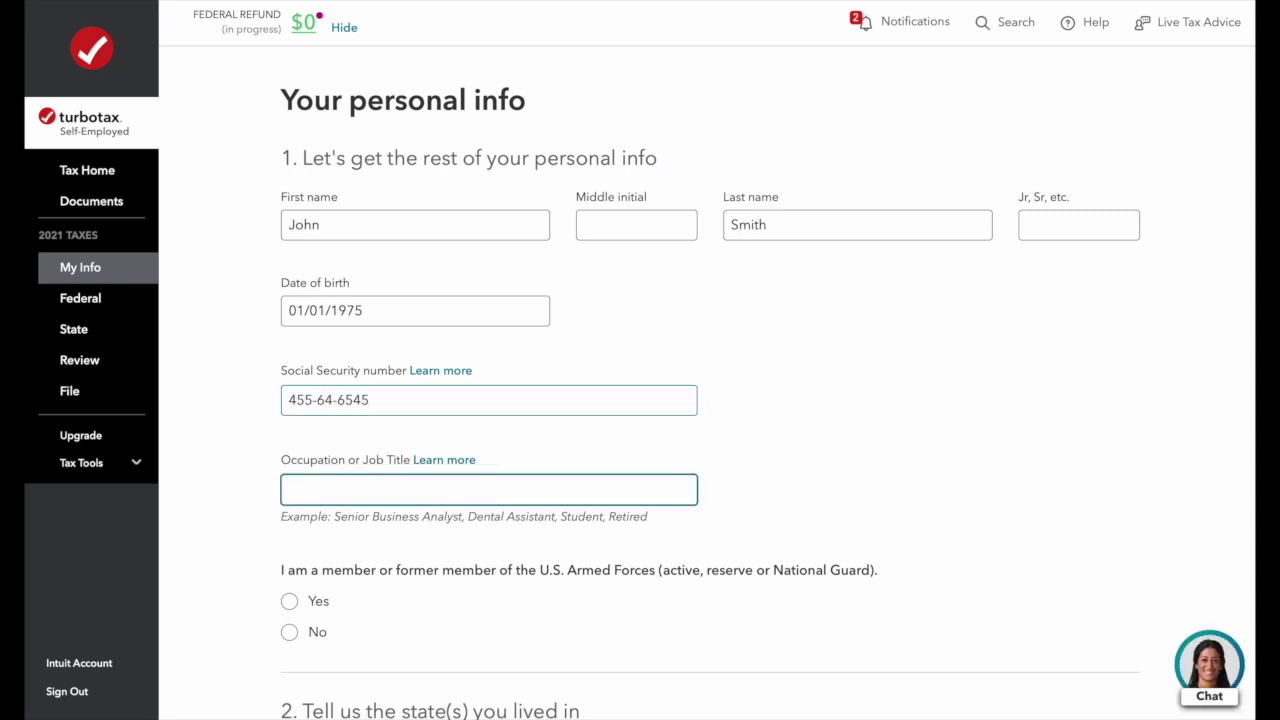
type("Land")
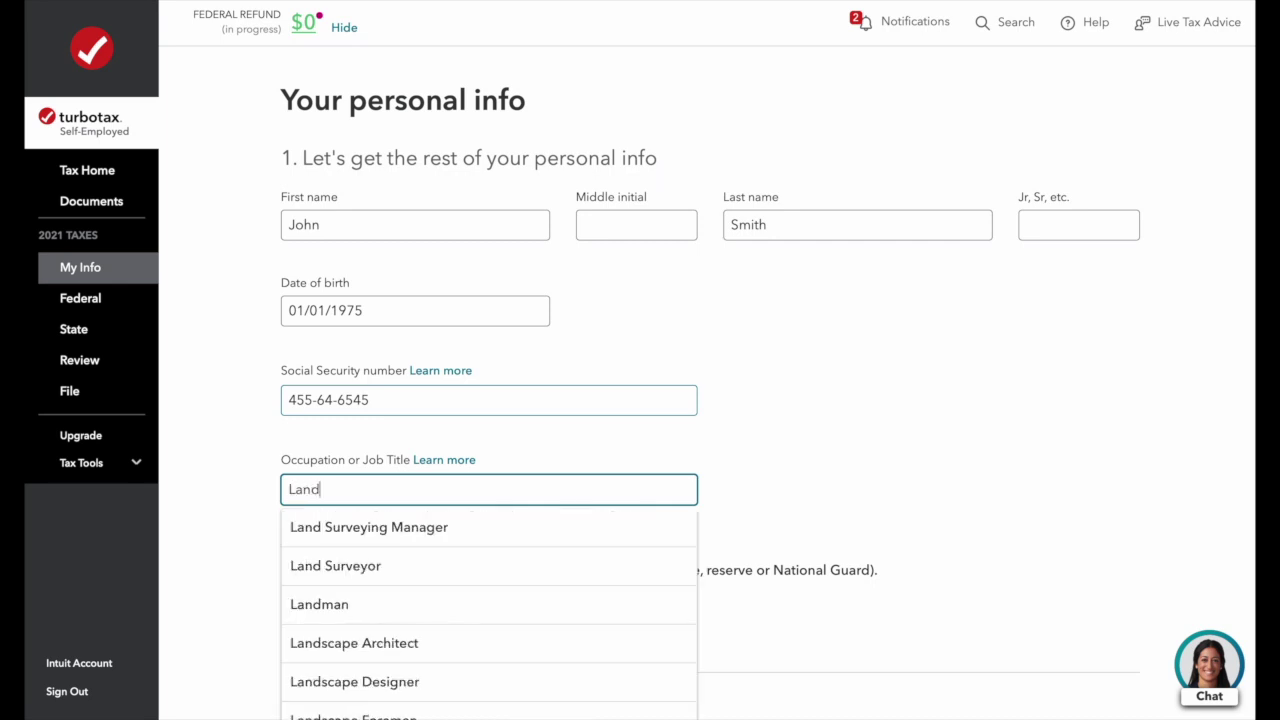
type("scaper")
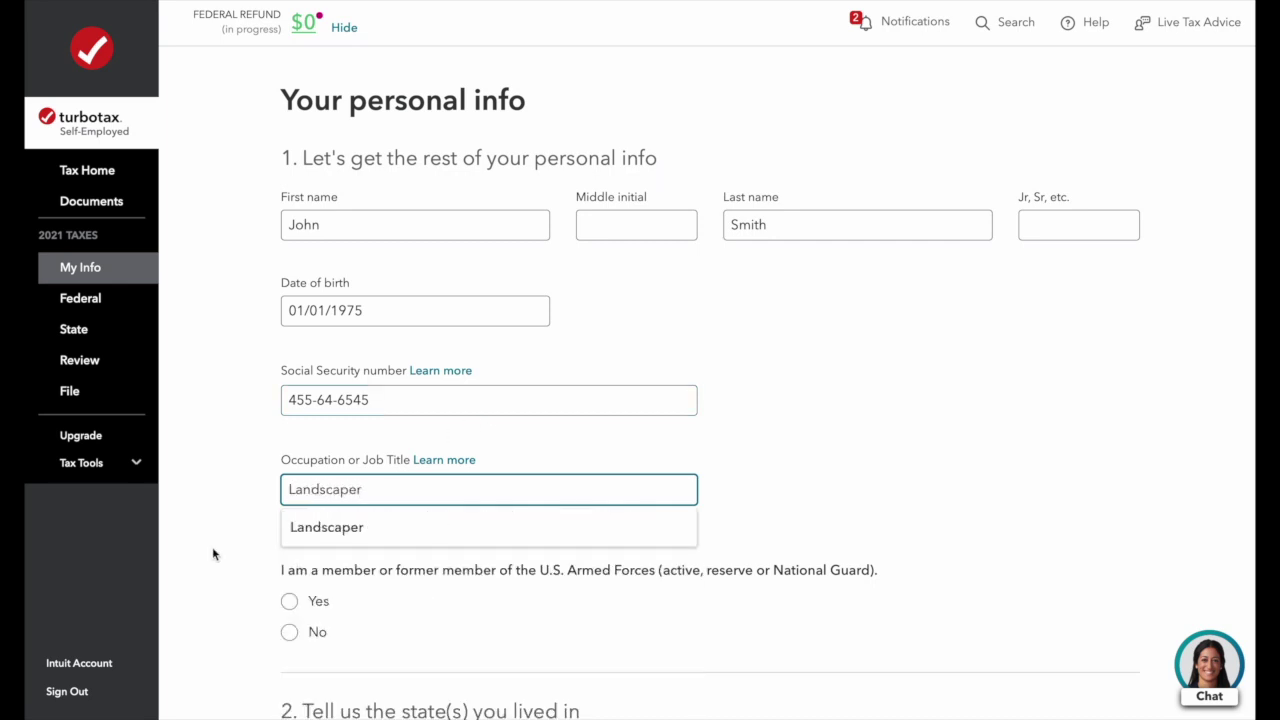
left_click(323, 538)
Answer No to Armed Forces, other states, dependency, blindness and deceased-taxpayer questions, keeping the IRS language.
scroll(497, 591, "down", 3)
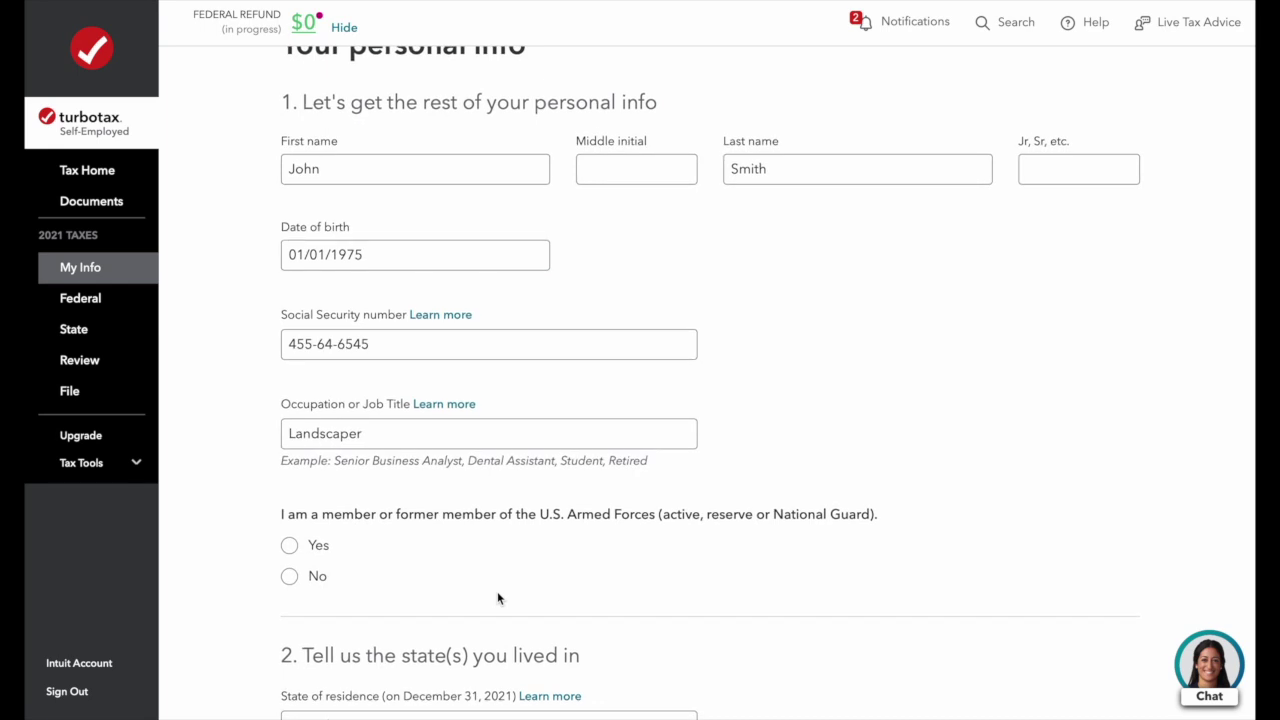
left_click(291, 494)
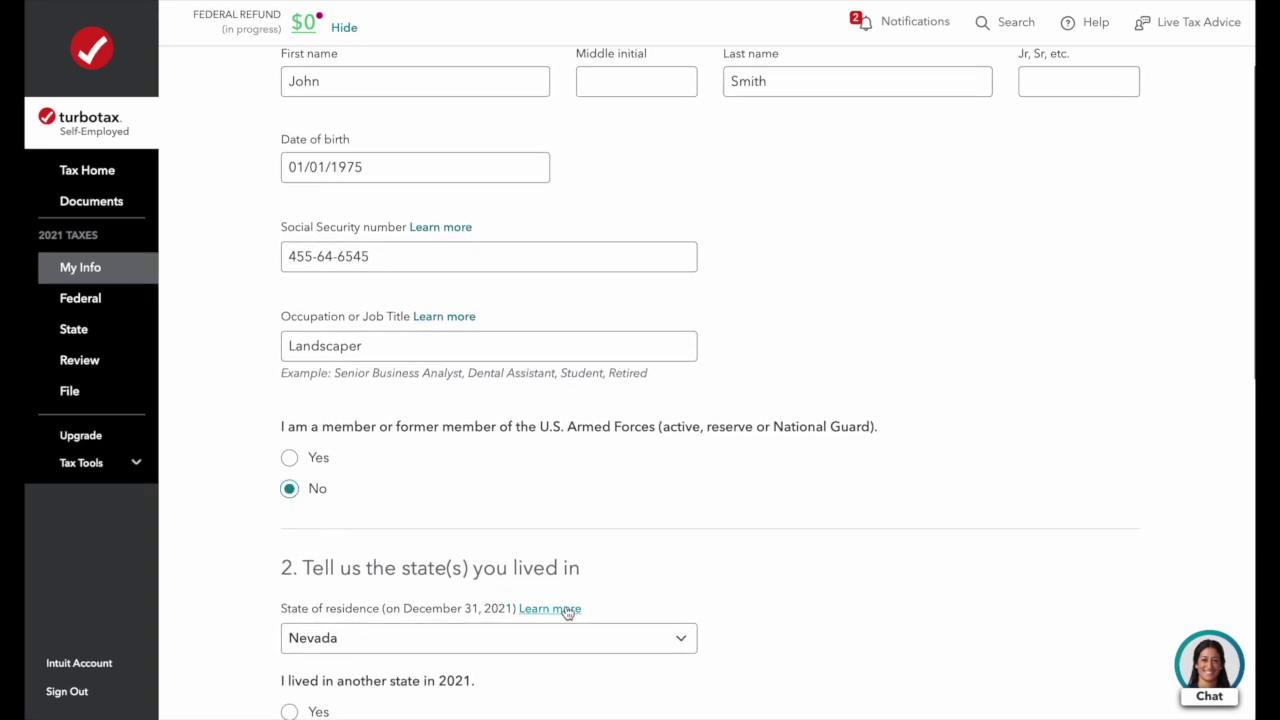
scroll(567, 613, "down", 2)
scroll(567, 613, "down", 2)
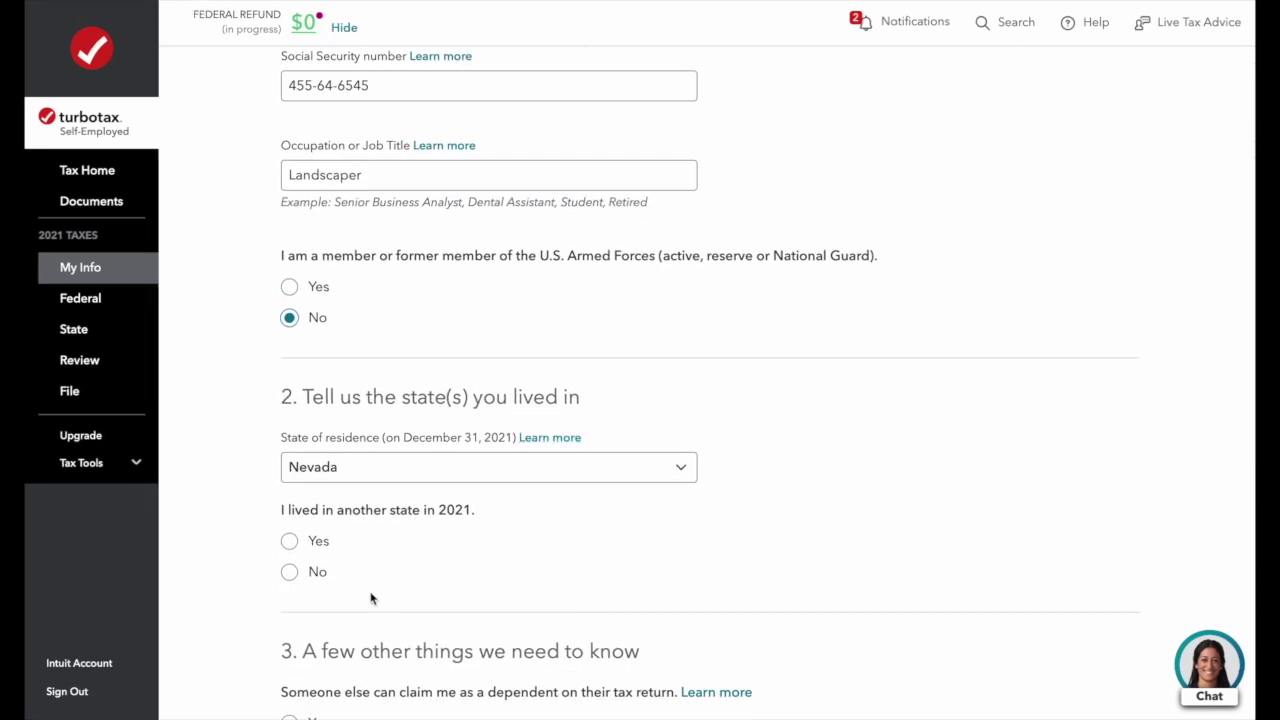
scroll(407, 591, "down", 2)
left_click(289, 481)
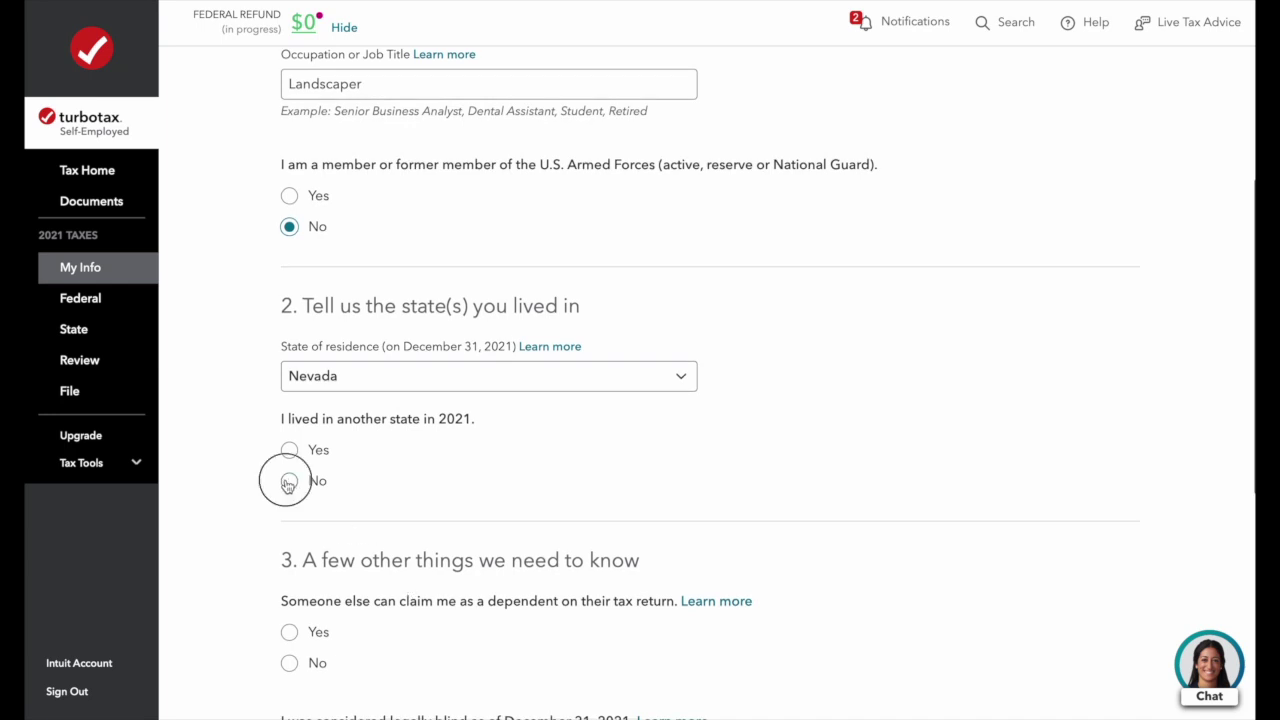
scroll(445, 615, "down", 4)
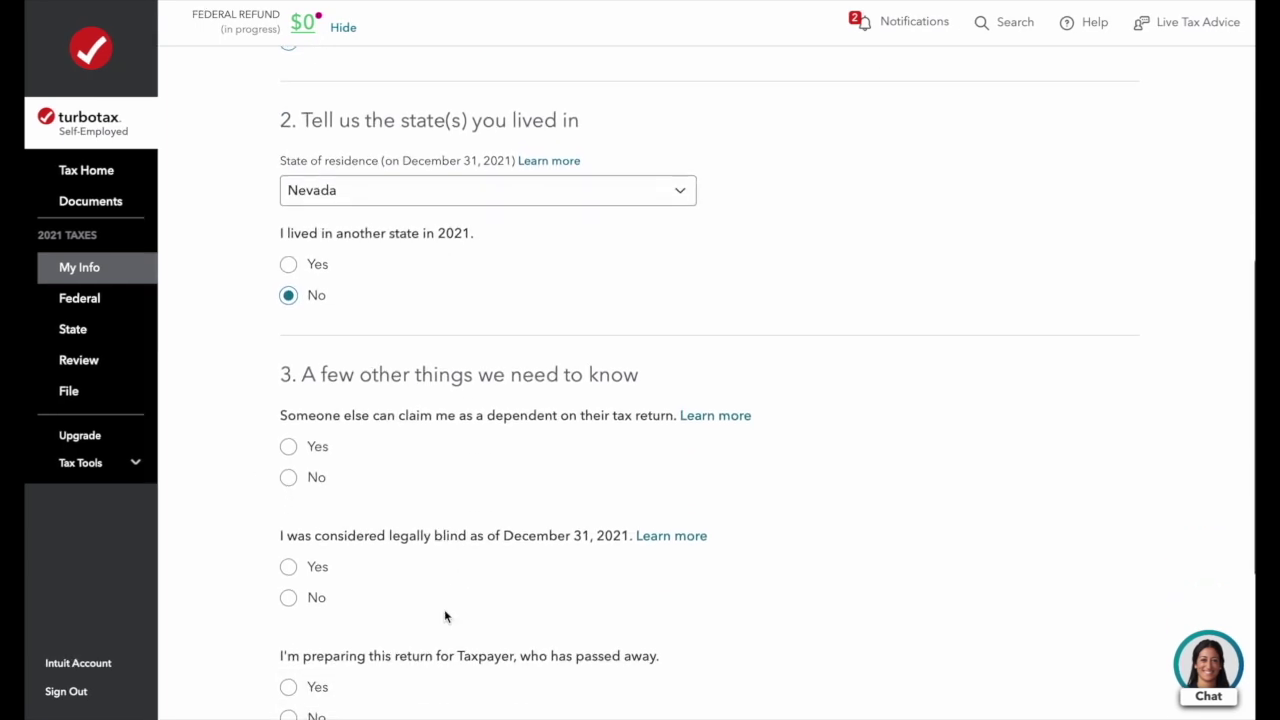
left_click(289, 474)
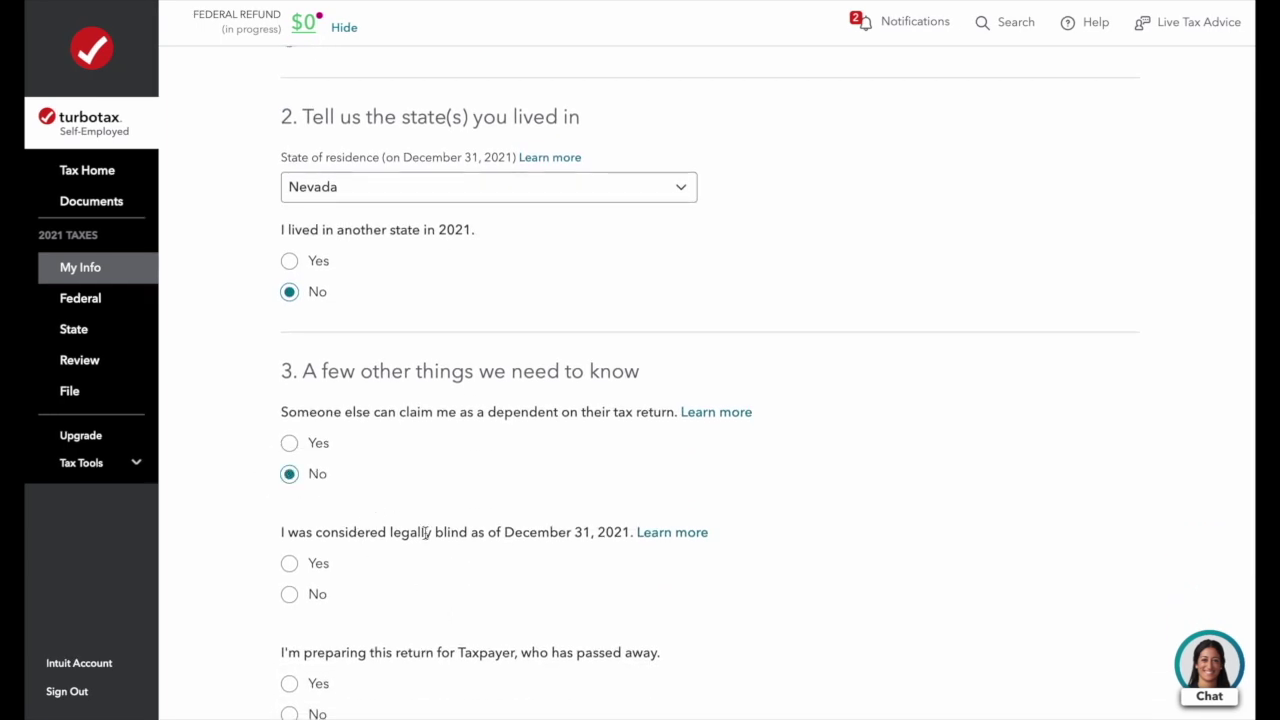
scroll(489, 589, "down", 2)
left_click(289, 516)
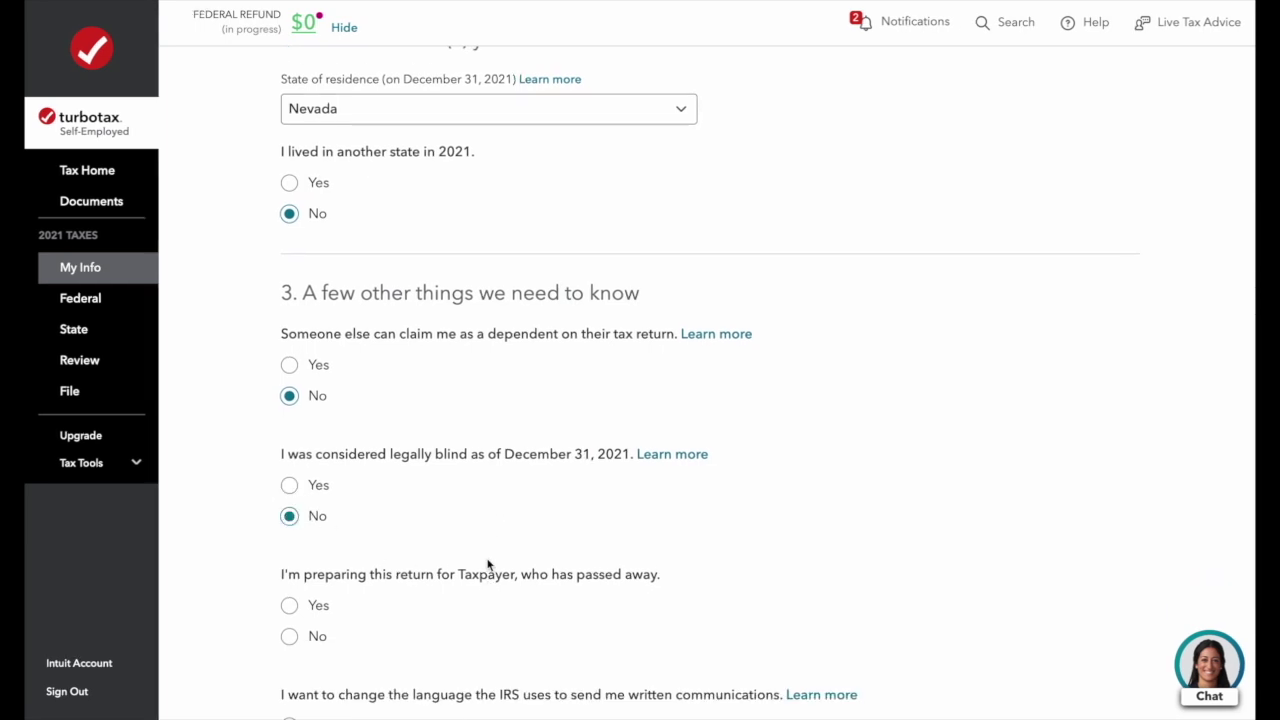
scroll(490, 565, "down", 3)
left_click(289, 516)
scroll(605, 573, "down", 3)
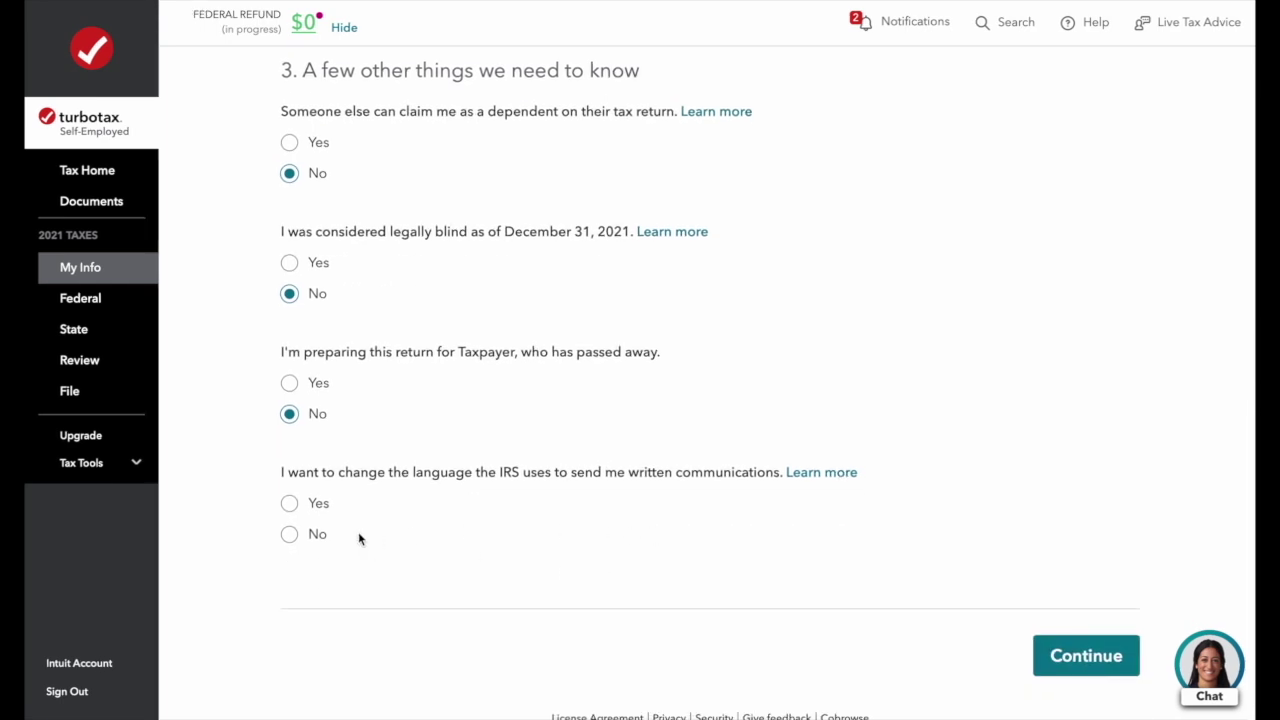
left_click(289, 534)
left_click(1104, 658)
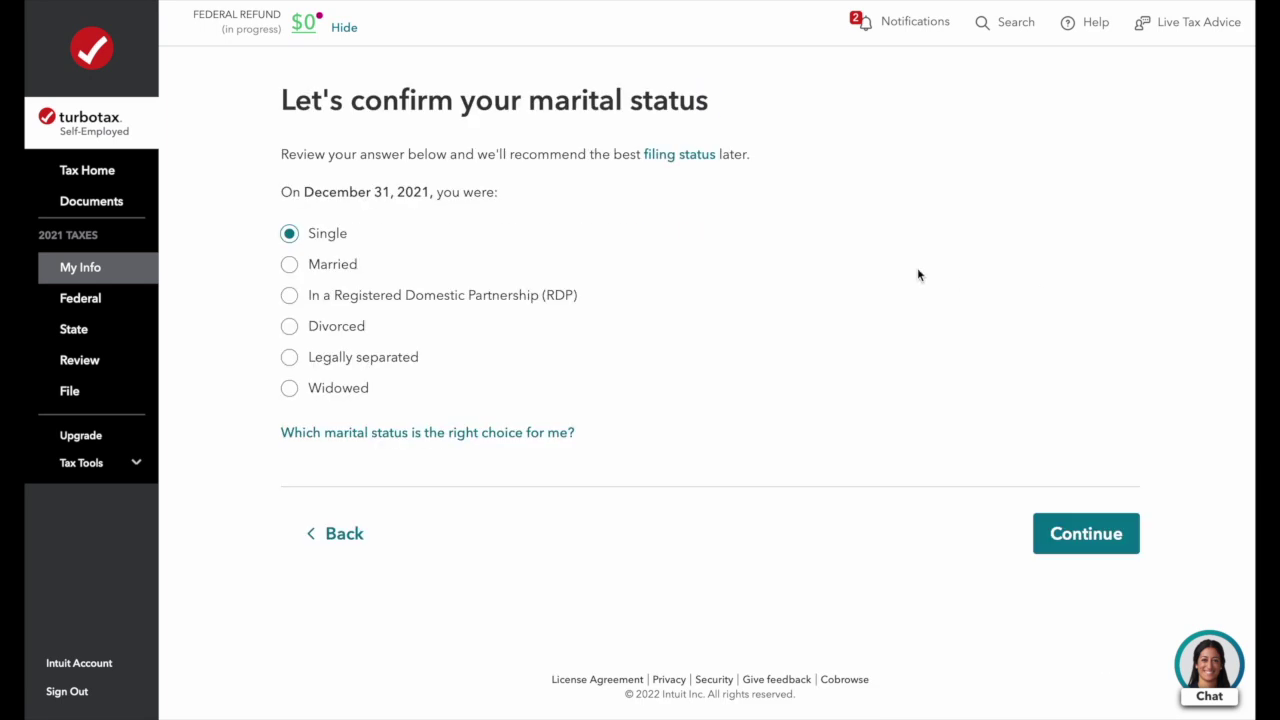
Confirm Single, report no dependents, and enter the mailing street address in USPS standard format.
left_click(1106, 540)
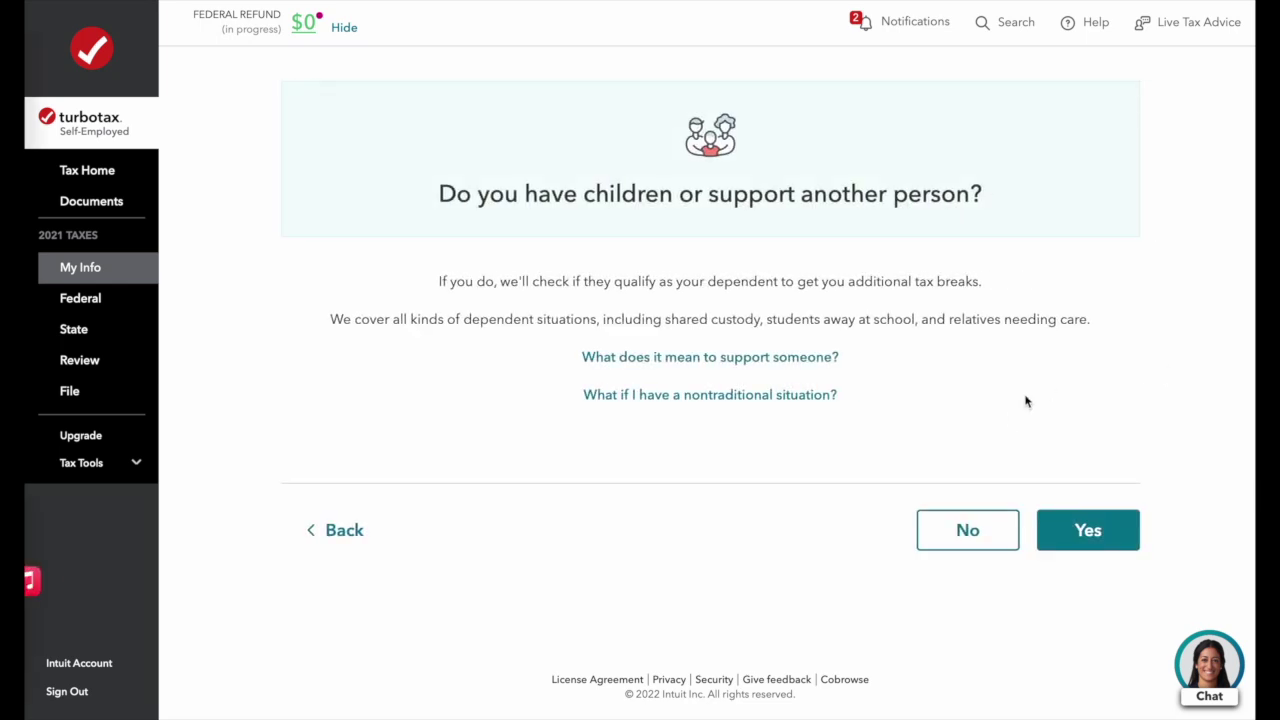
left_click(968, 530)
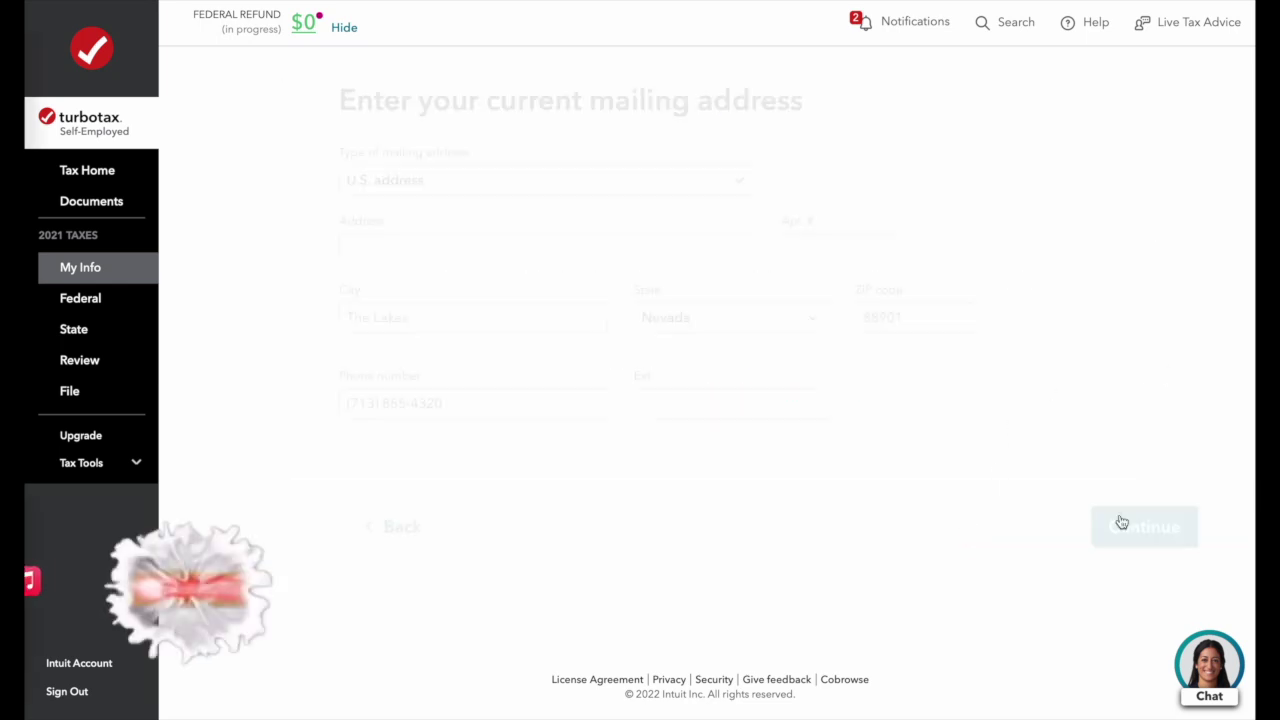
left_click(660, 249)
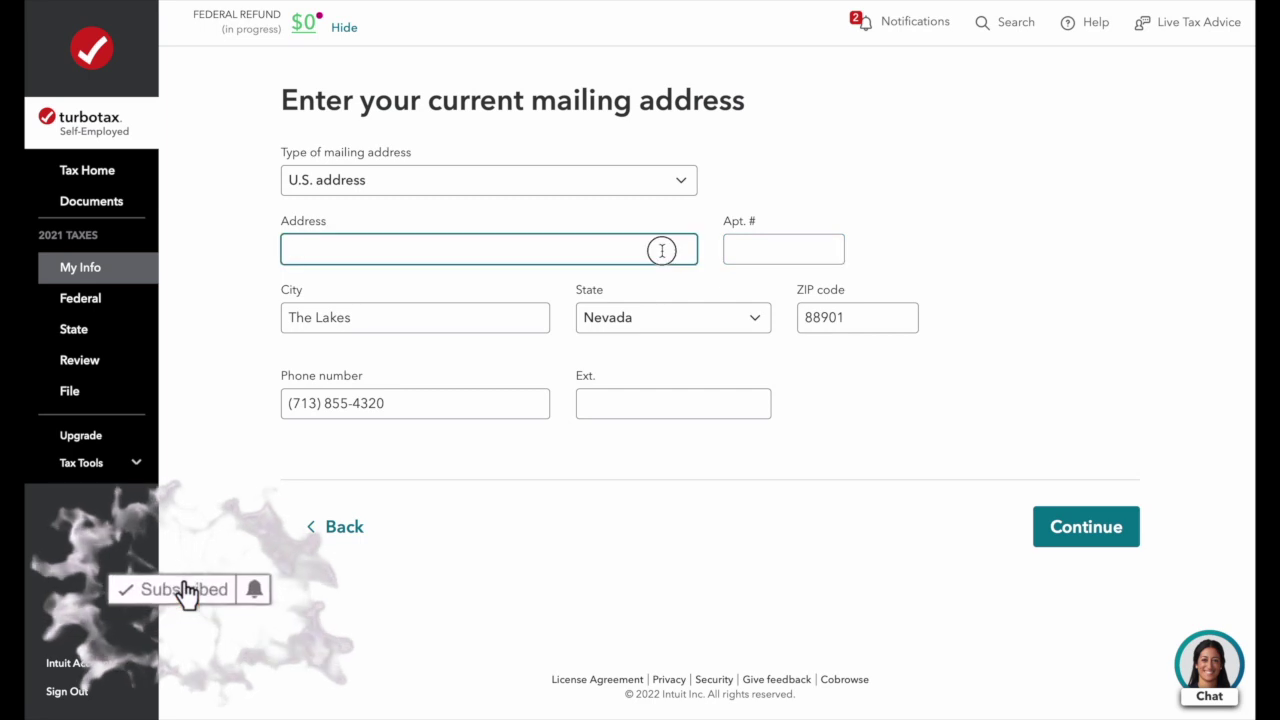
type("12345 ")
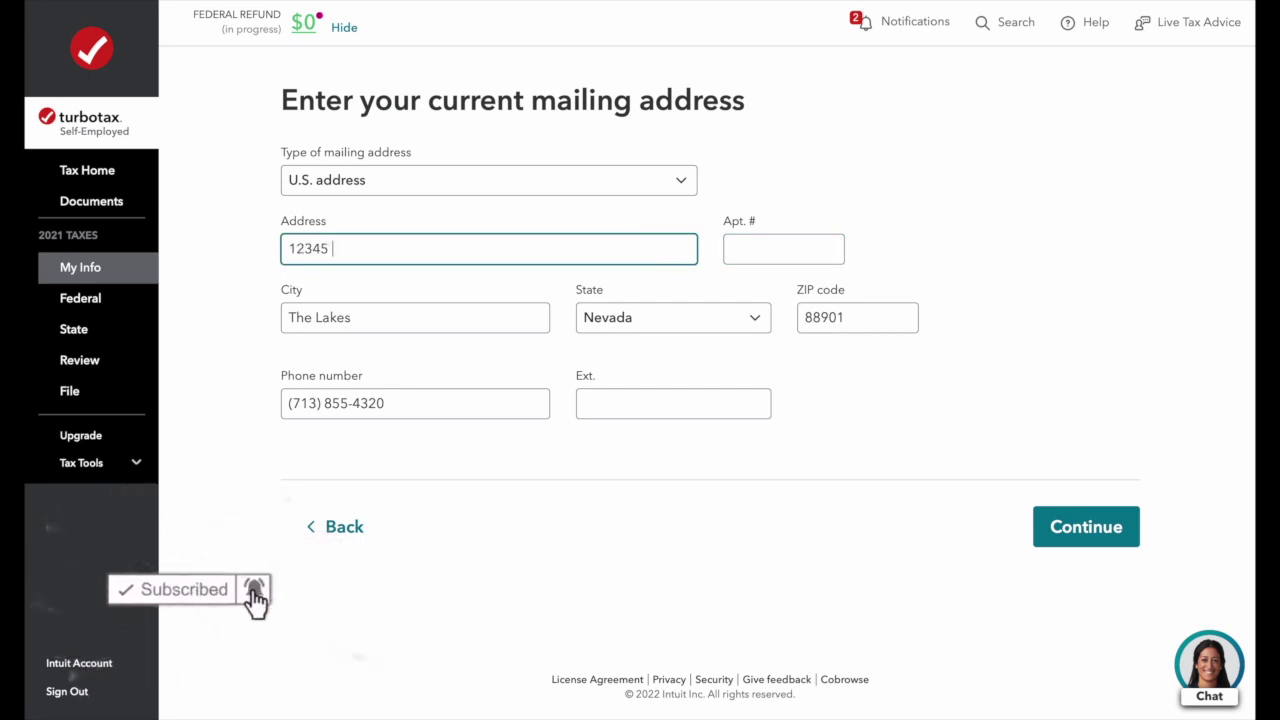
type("Sand lakes")
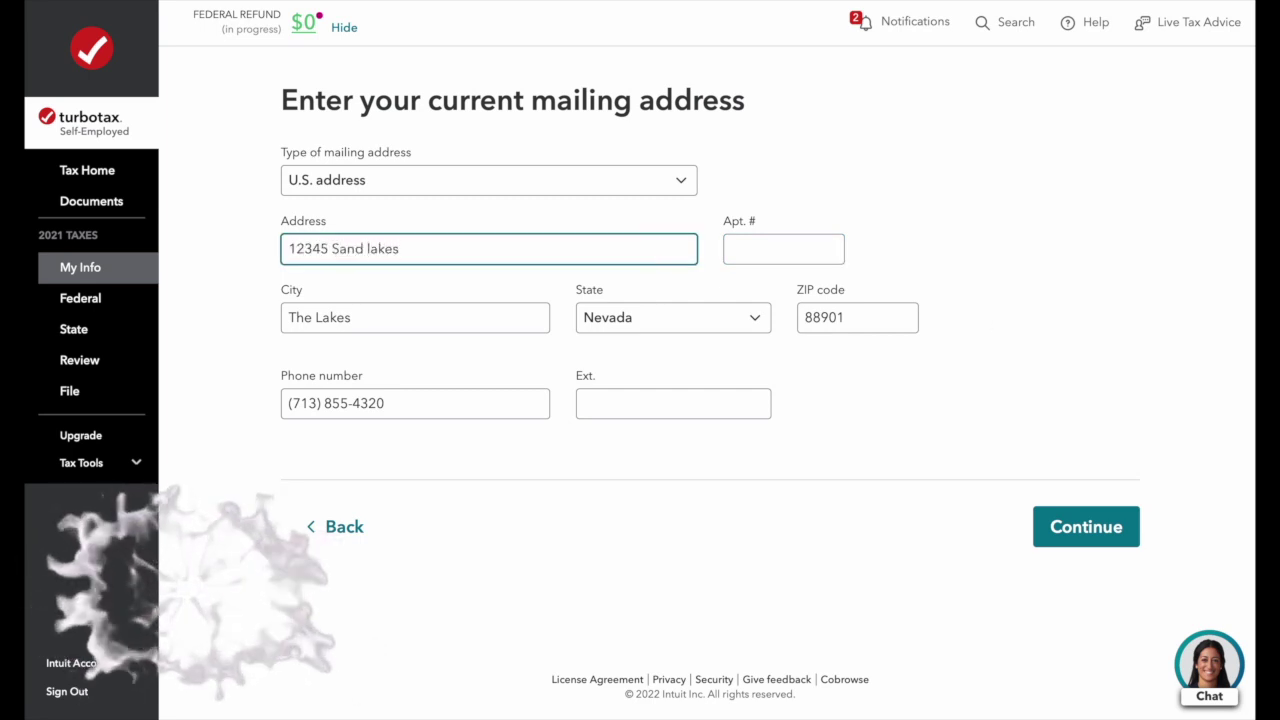
left_click(1071, 543)
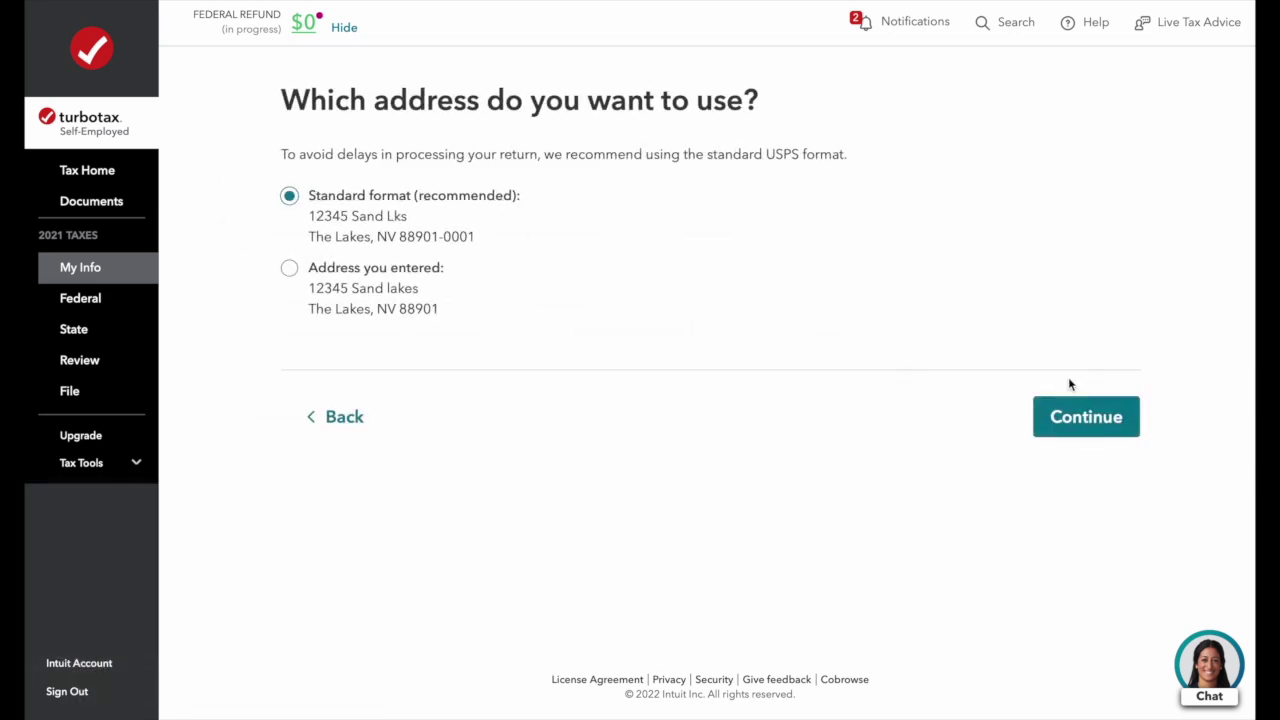
left_click(1116, 427)
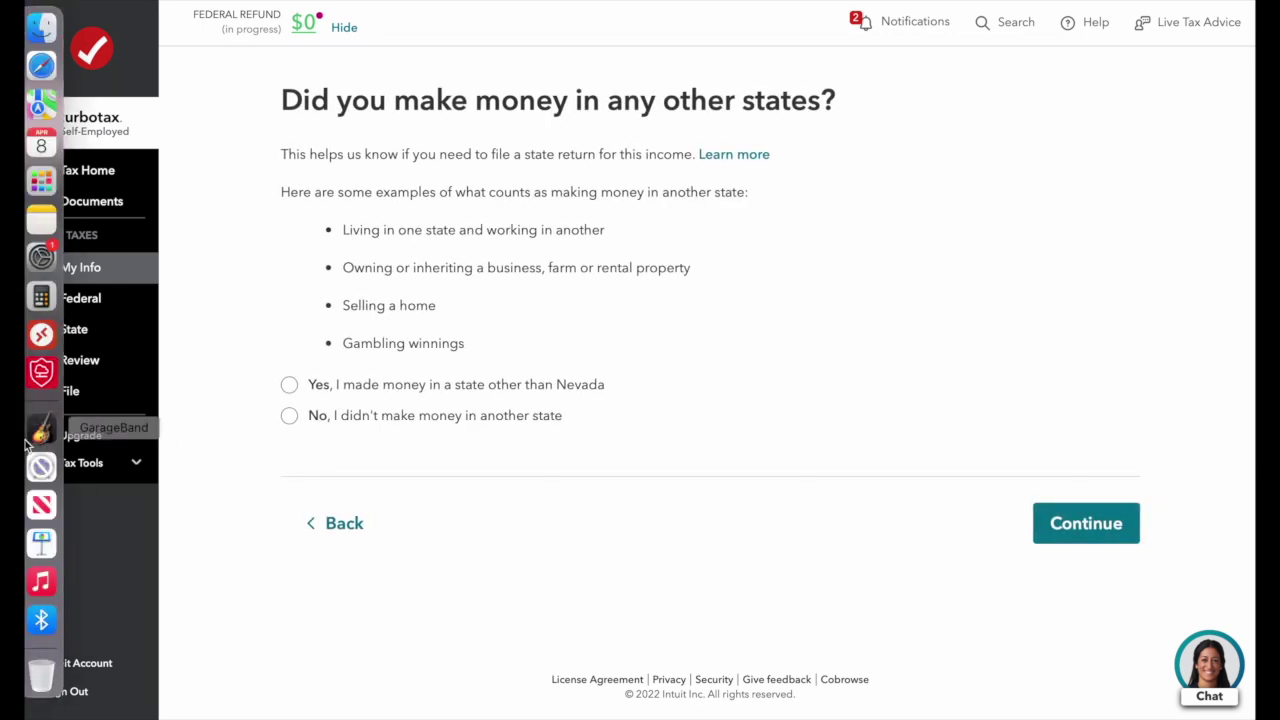
Record no other-state income, keep Single filing status, and complete the personal info summary.
left_click(290, 417)
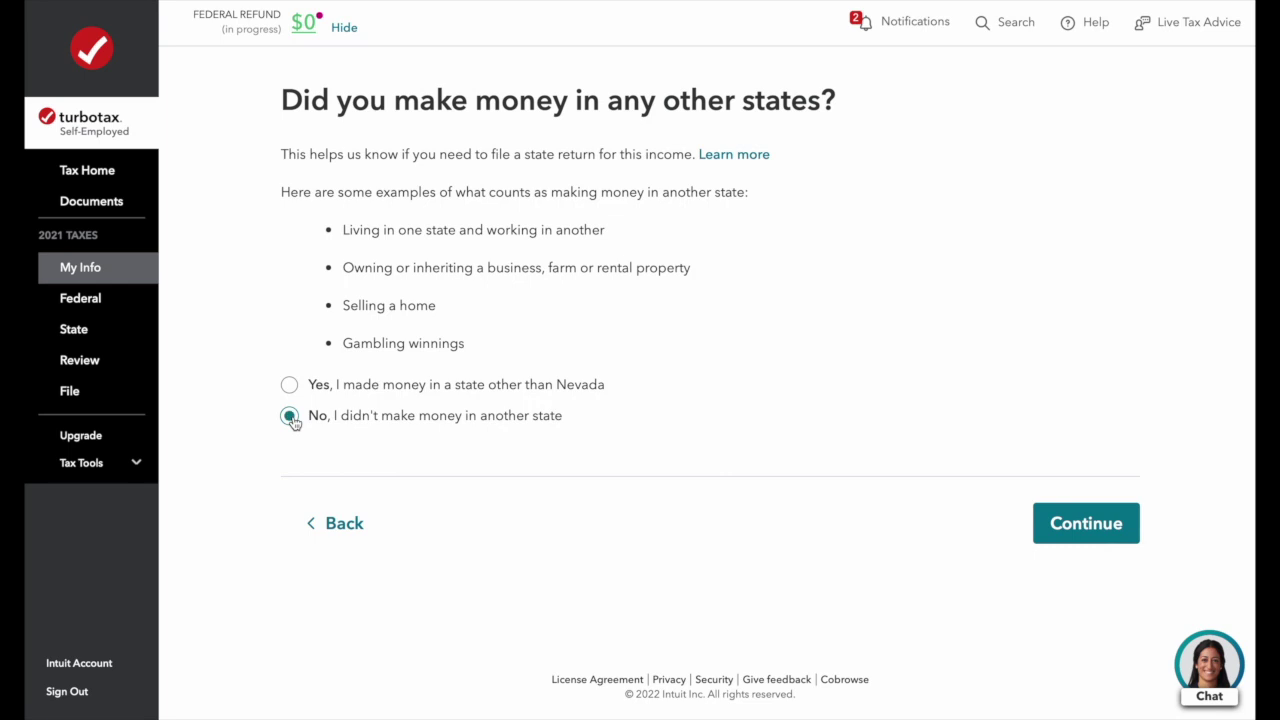
left_click(1066, 522)
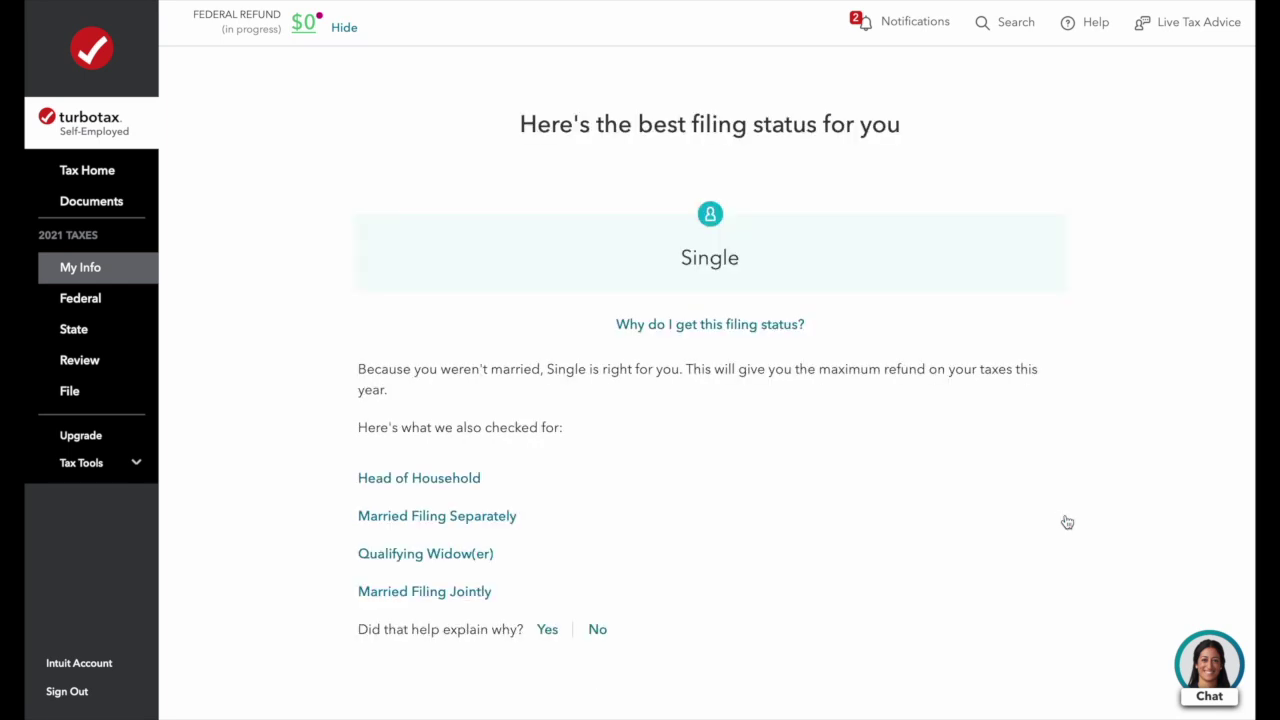
scroll(1067, 522, "down", 2)
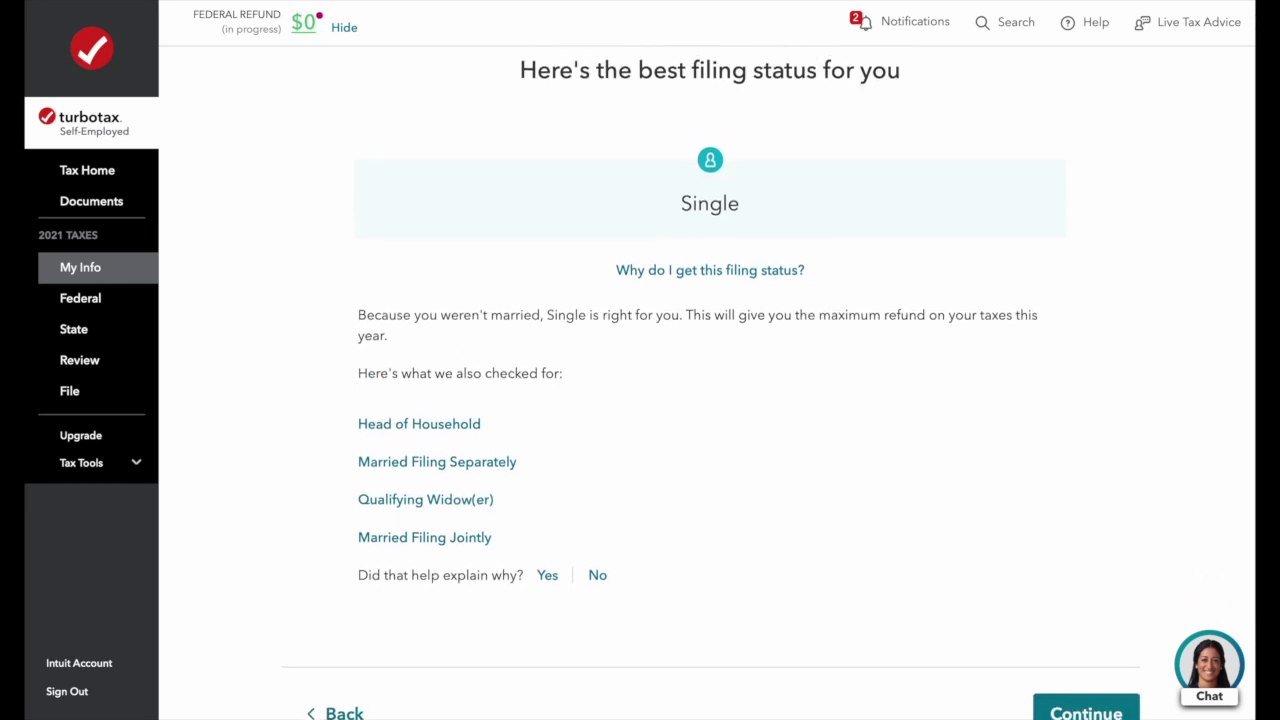
scroll(986, 606, "down", 2)
left_click(1092, 642)
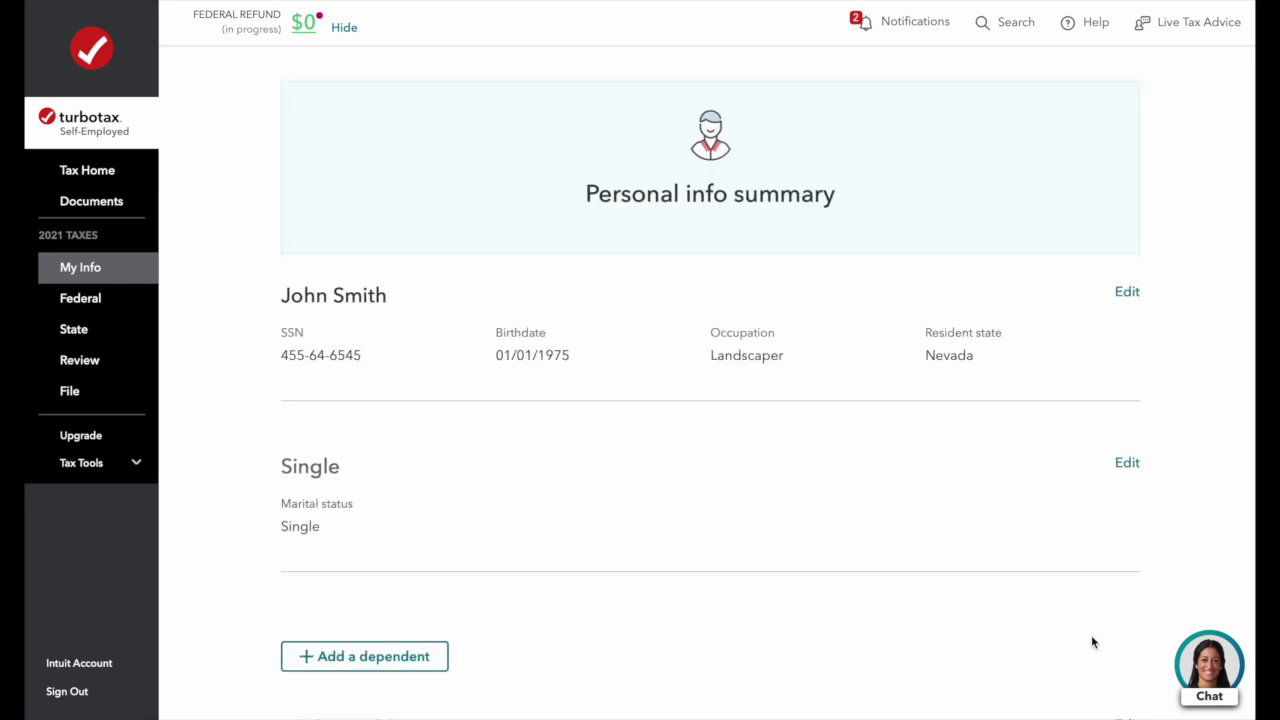
scroll(1016, 618, "down", 5)
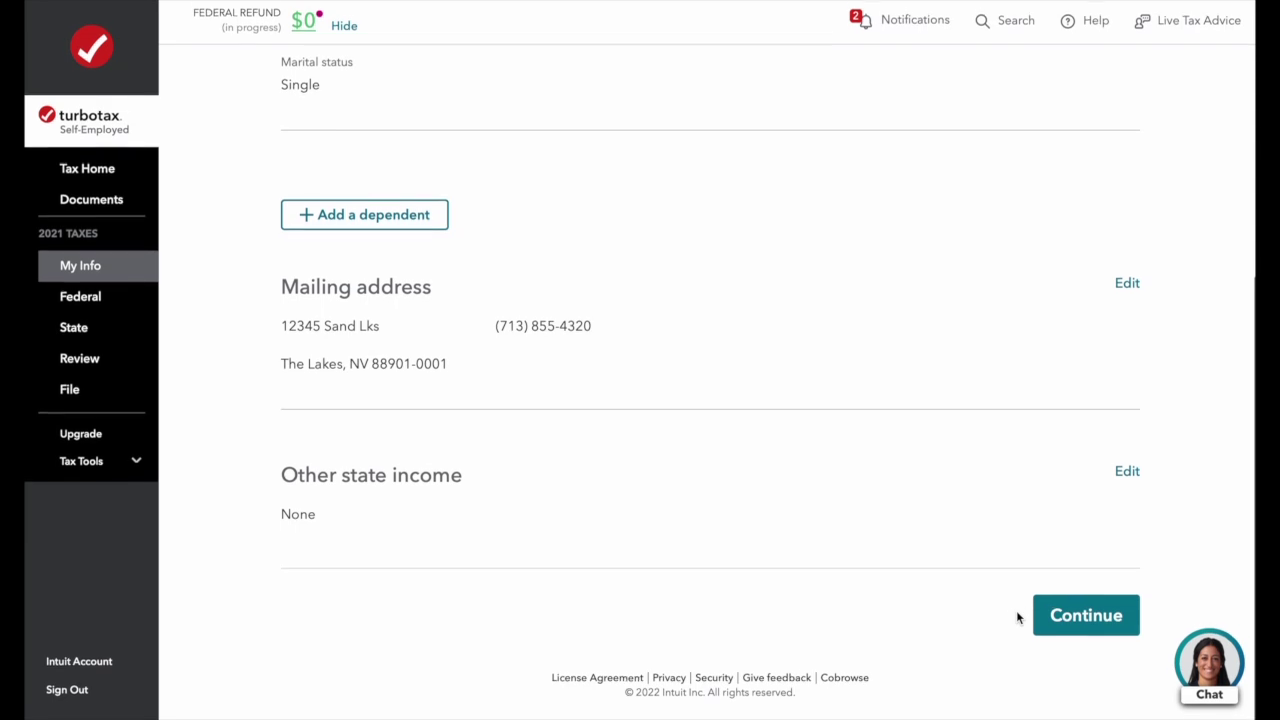
left_click(1115, 619)
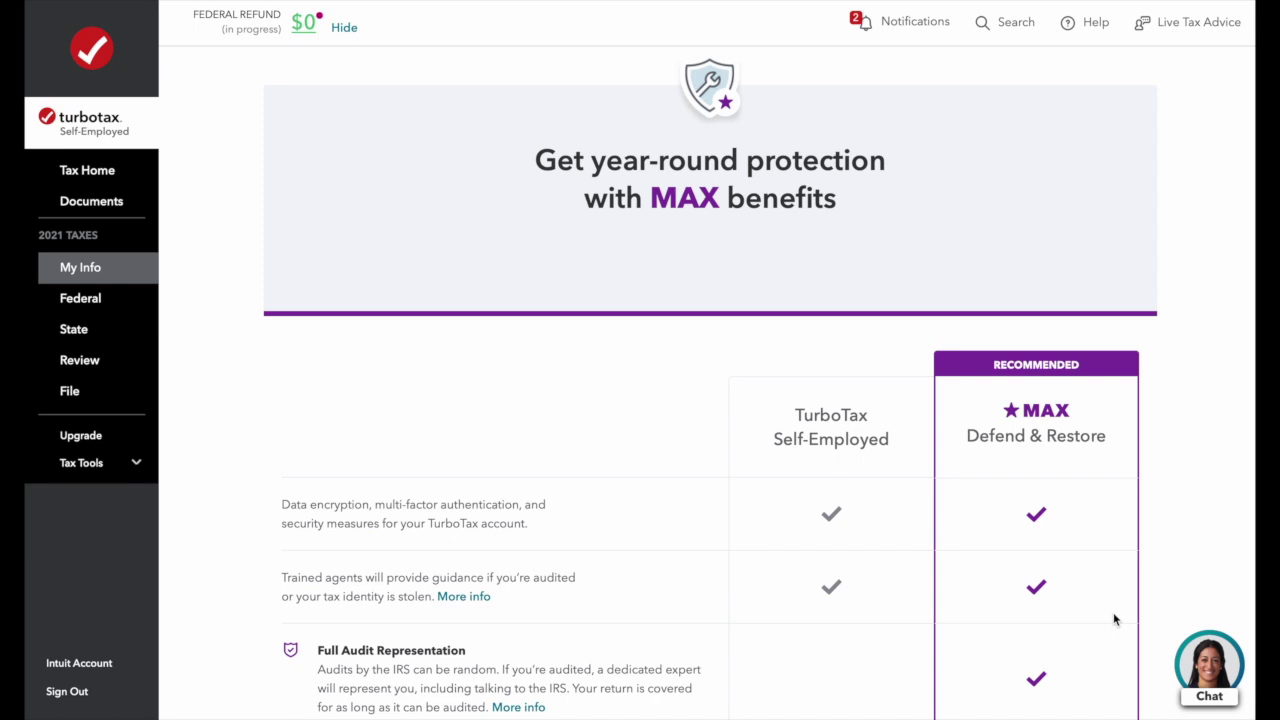
Scroll through the MAX benefits offer and choose Don't add MAX.
scroll(1114, 618, "down", 1)
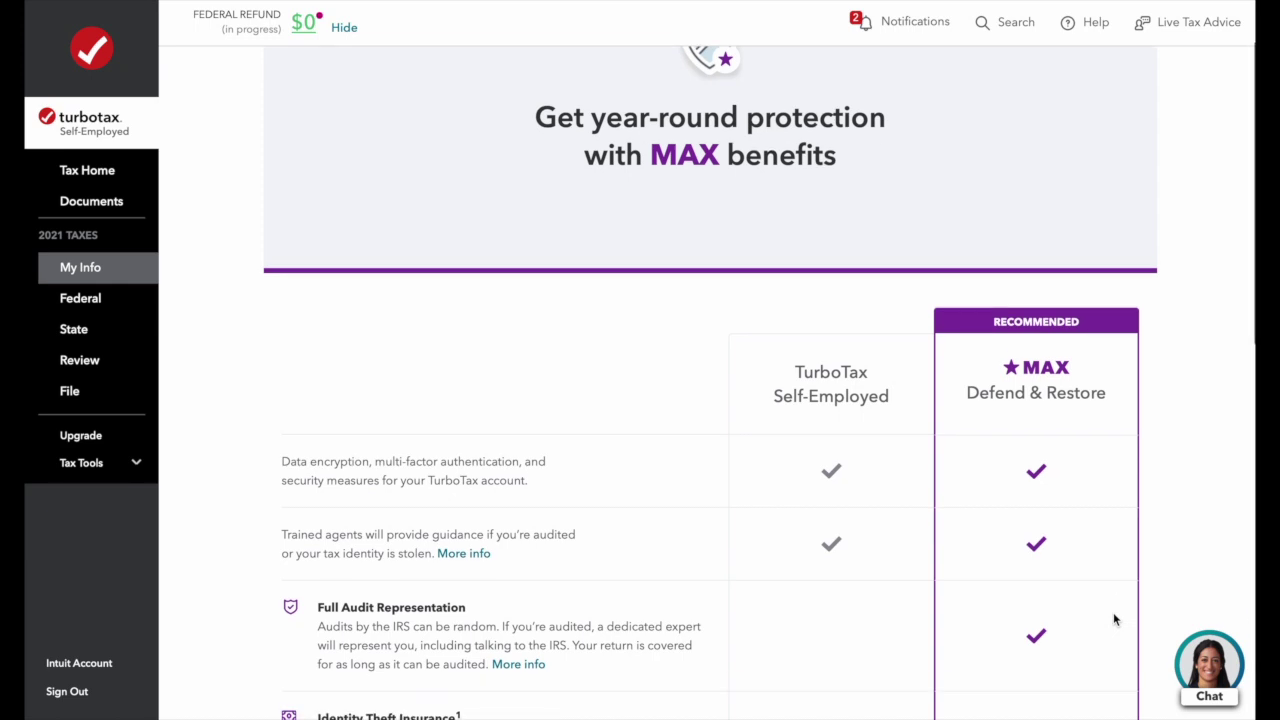
scroll(1114, 620, "down", 2)
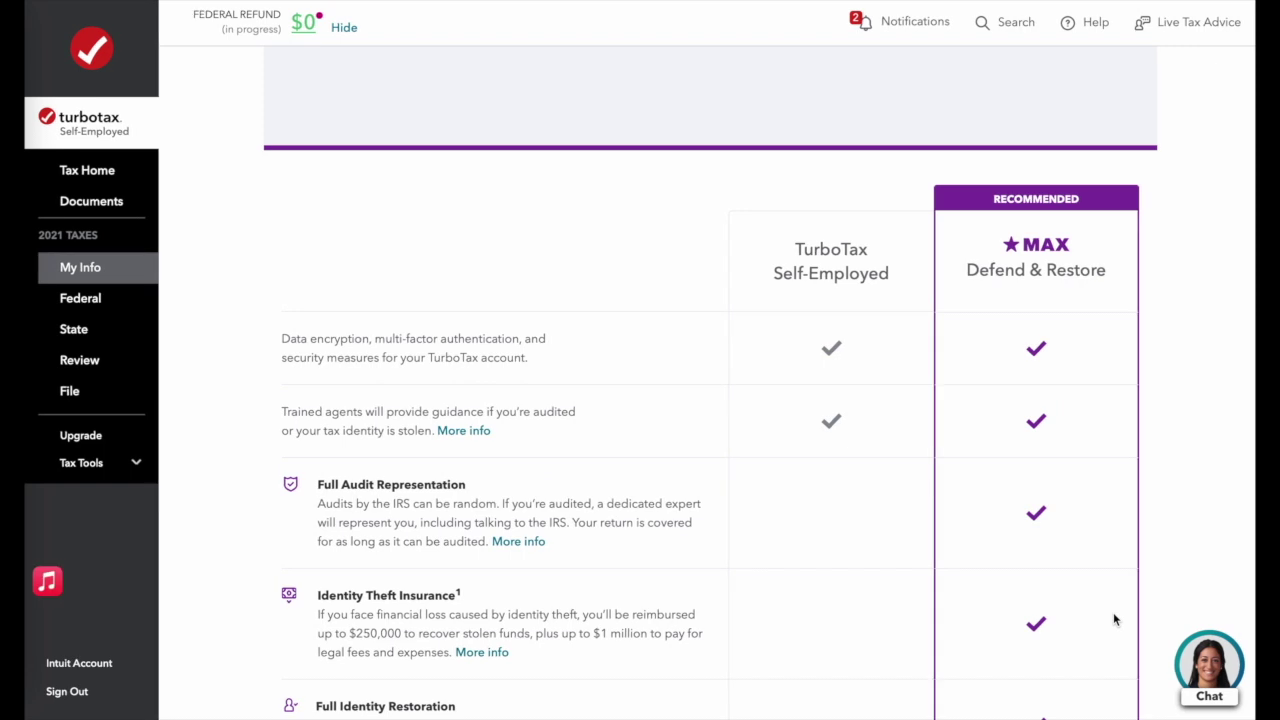
scroll(771, 504, "down", 1)
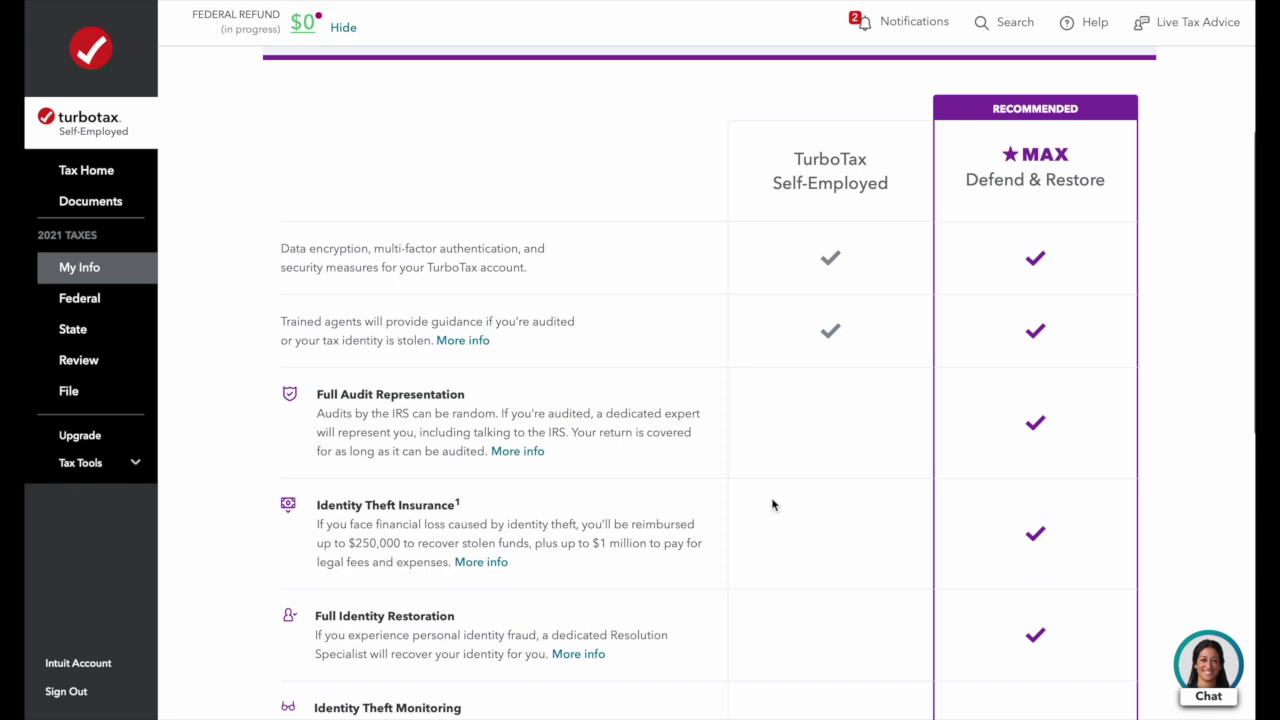
scroll(771, 504, "down", 5)
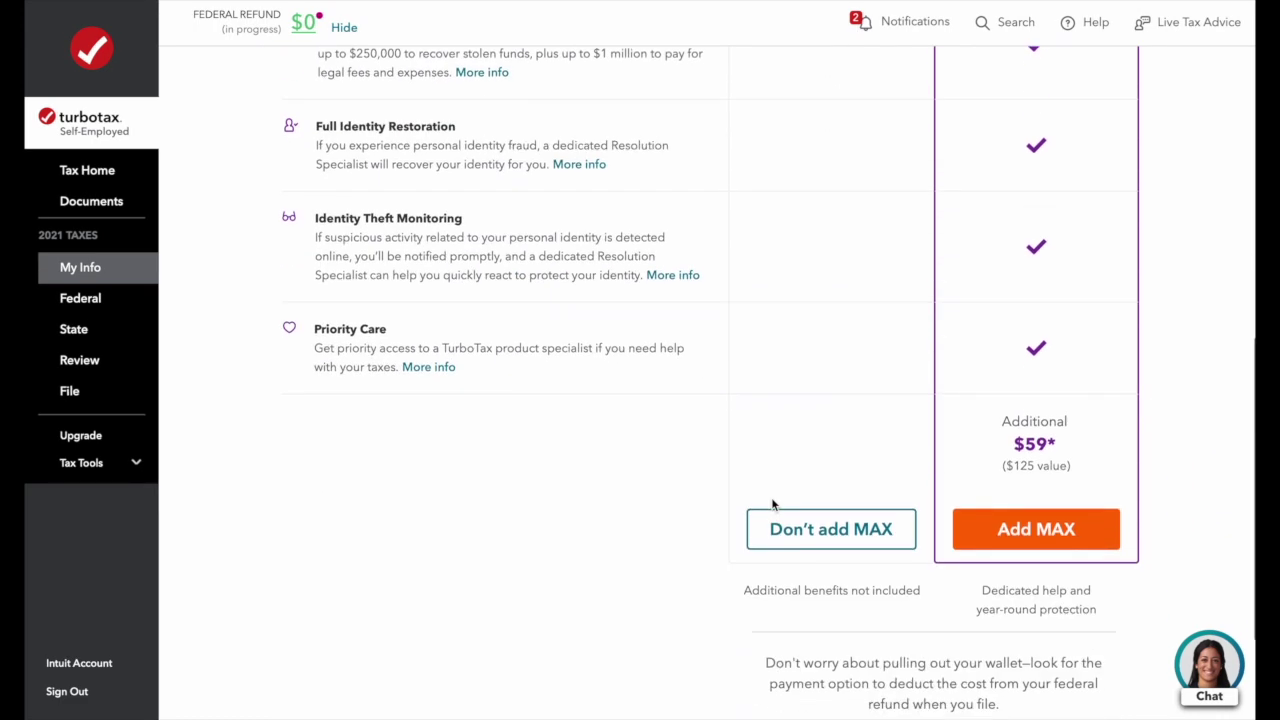
left_click(819, 531)
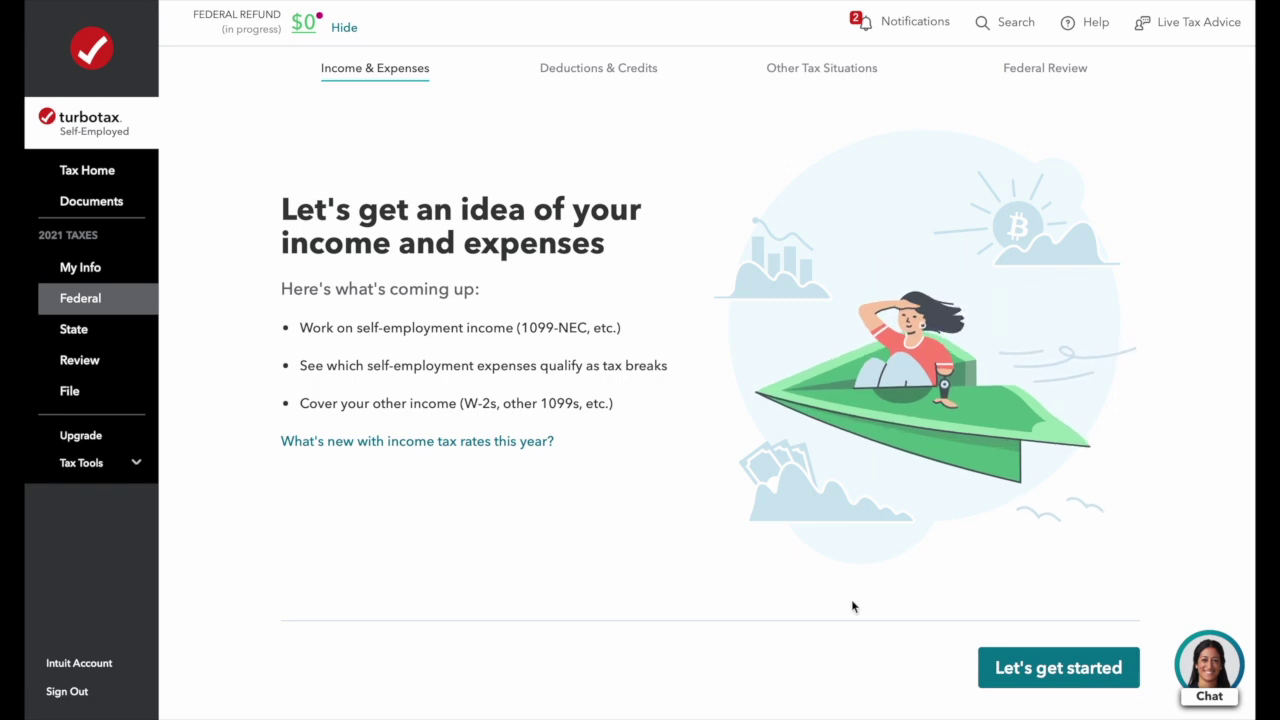
Answer No to uncovered W-2s, rent/royalties, interest, retirement withdrawals, business credits and foreign accounts.
left_click(1027, 675)
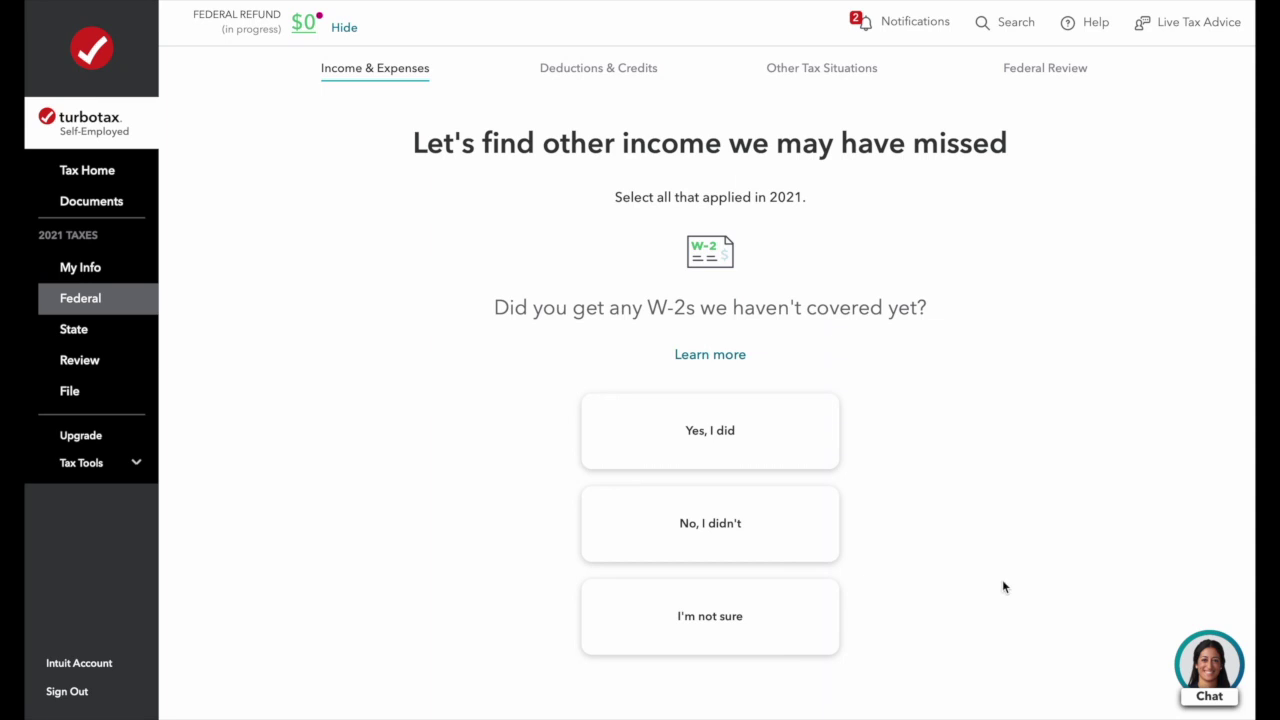
scroll(1000, 550, "down", 2)
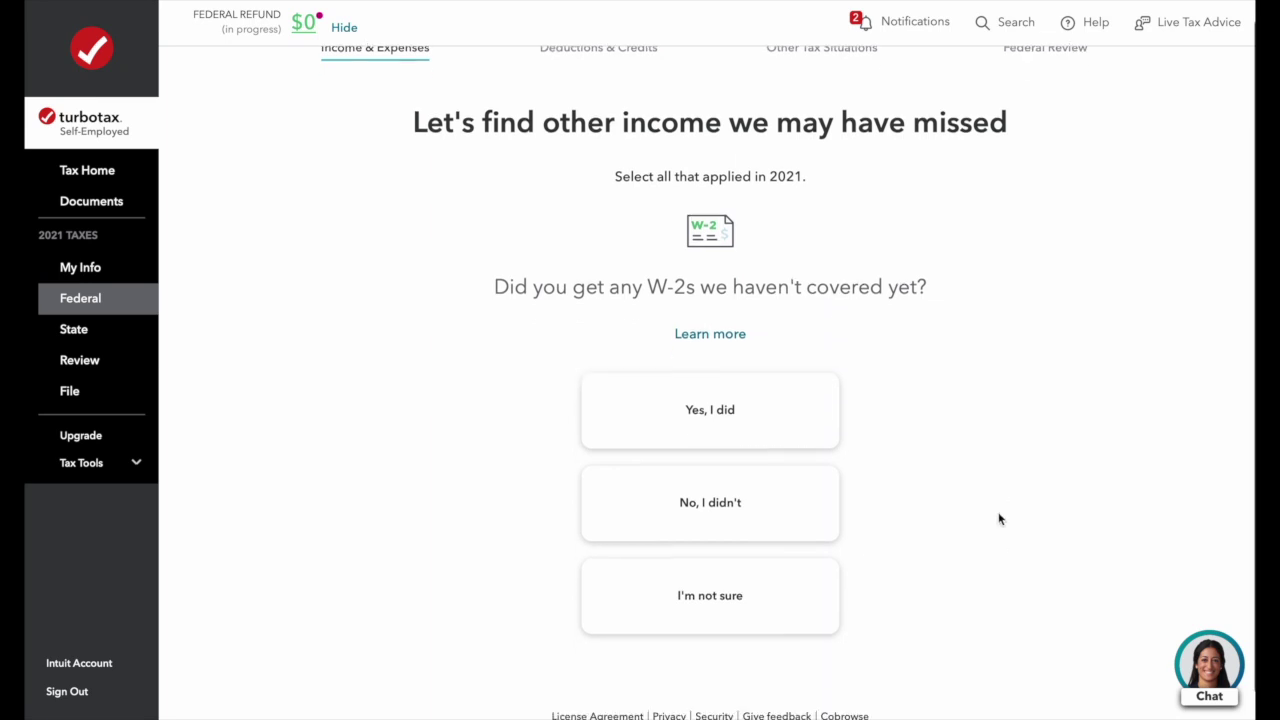
left_click(748, 485)
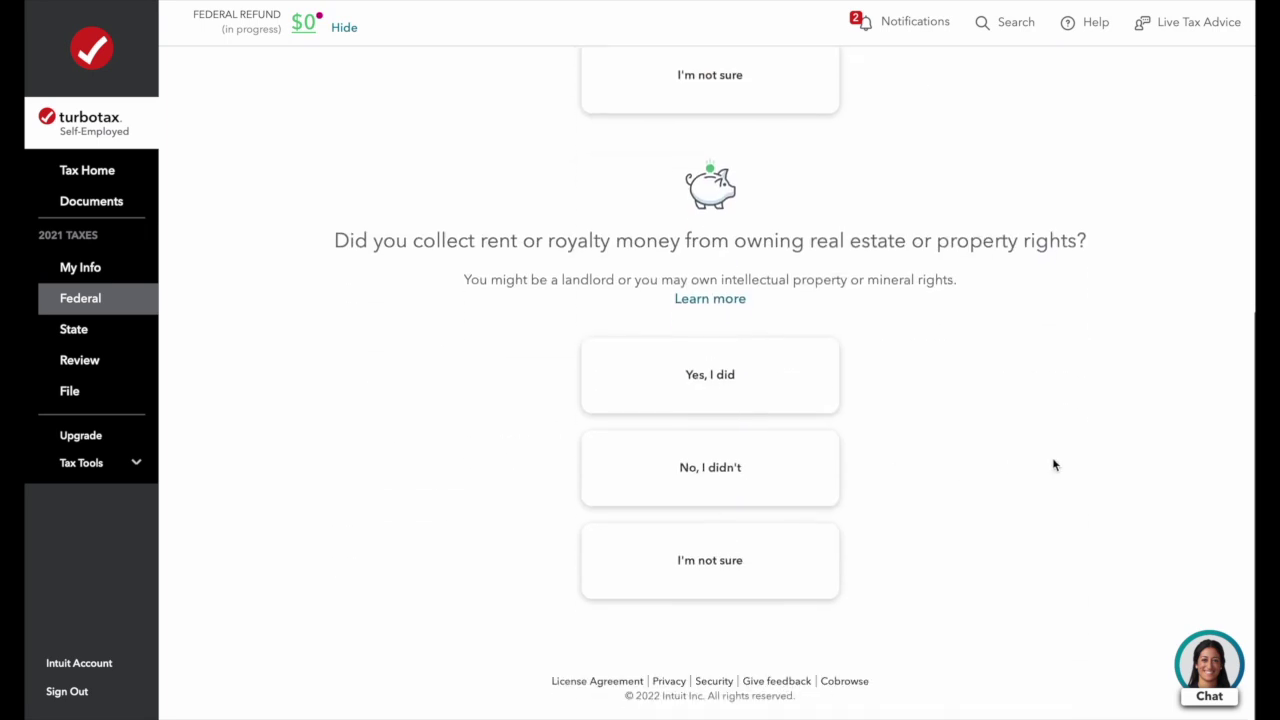
left_click(735, 468)
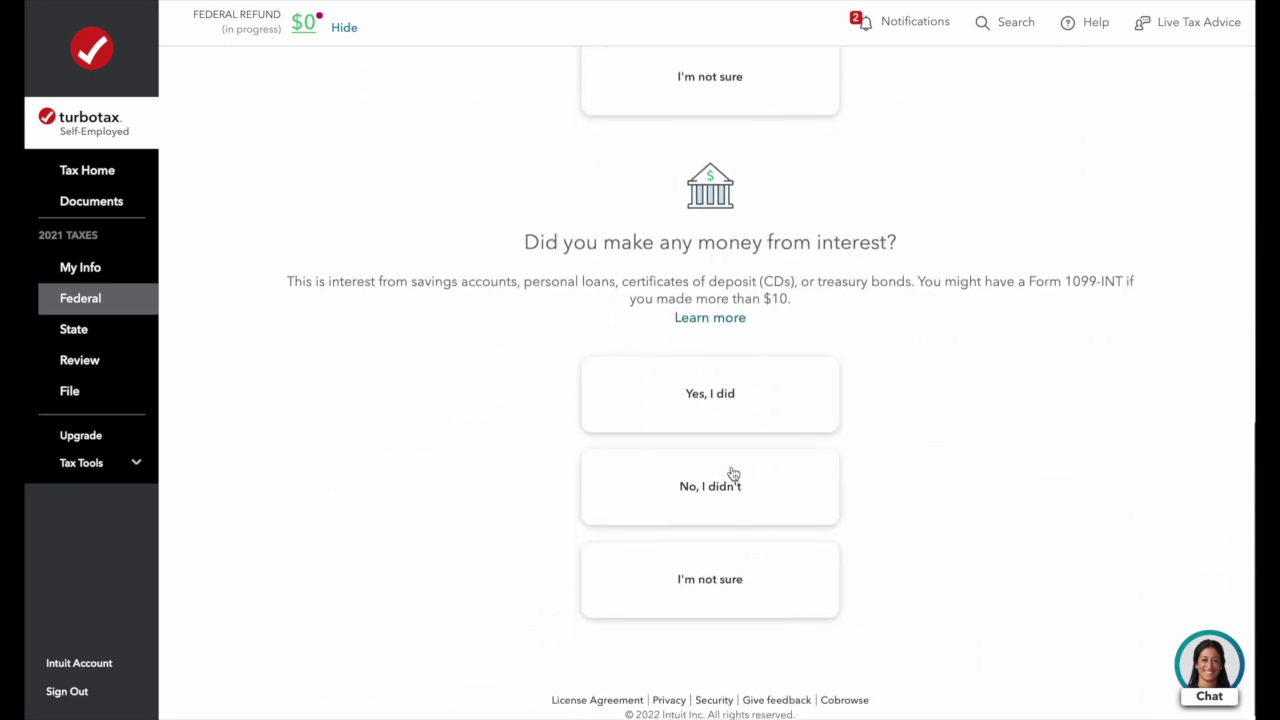
left_click(772, 492)
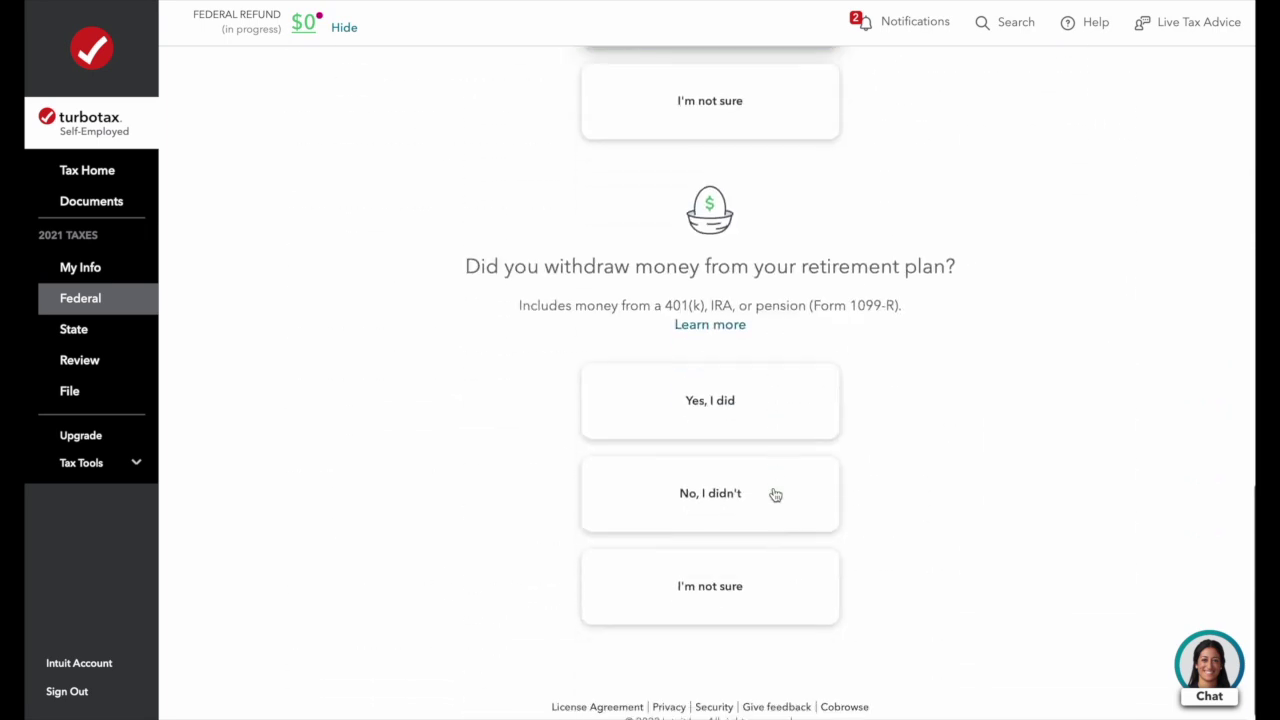
left_click(760, 466)
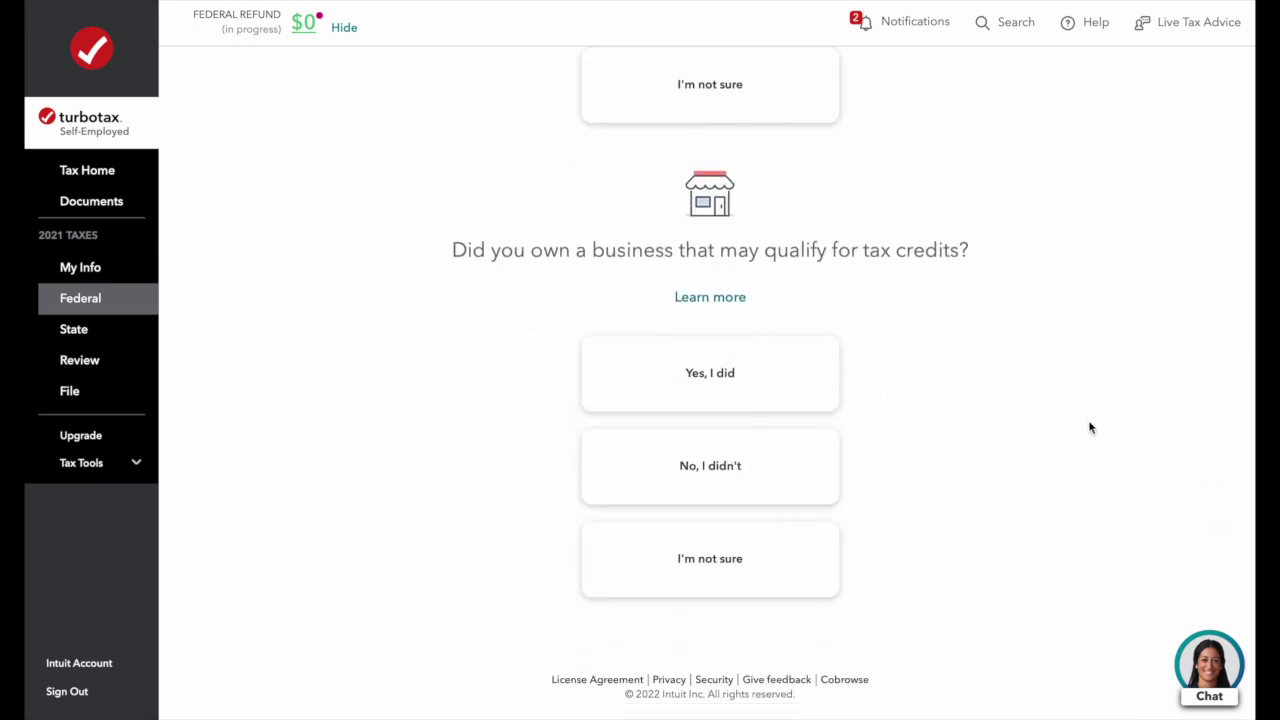
left_click(766, 472)
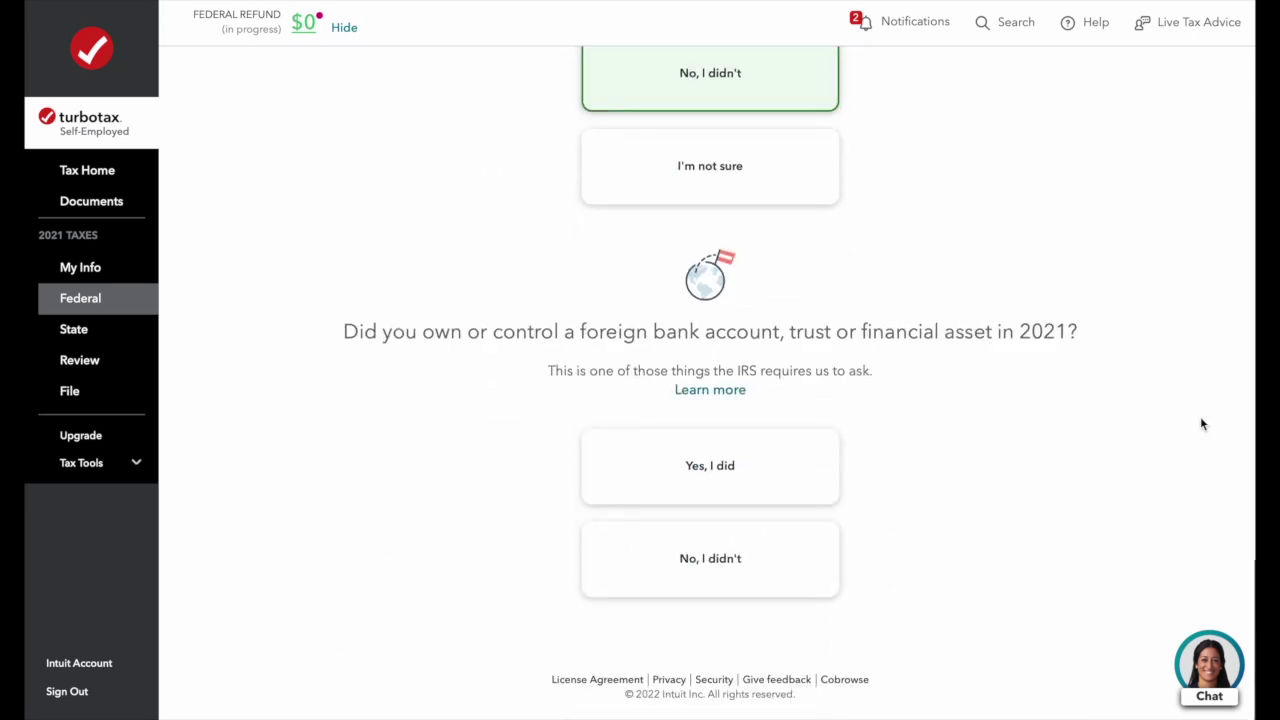
left_click(782, 590)
left_click(1077, 619)
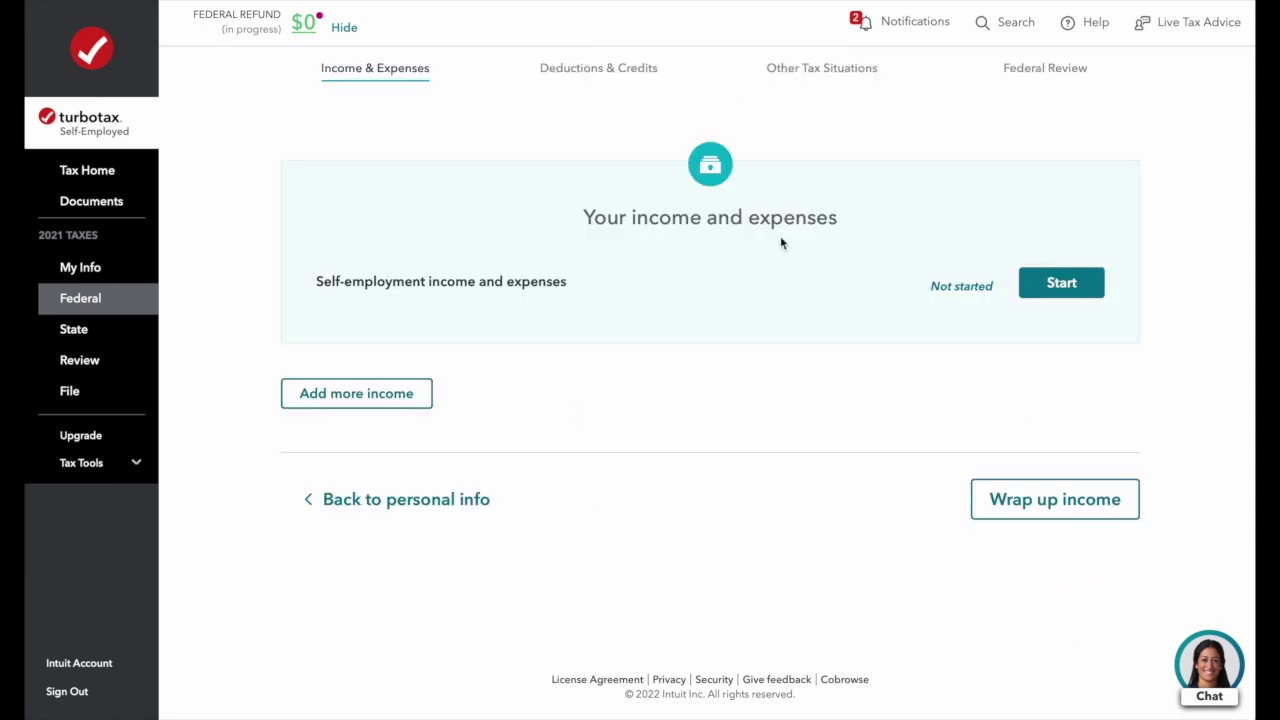
Confirm having self-employment income, describe the work as Landscaper, and confirm it's landscaping.
left_click(1062, 284)
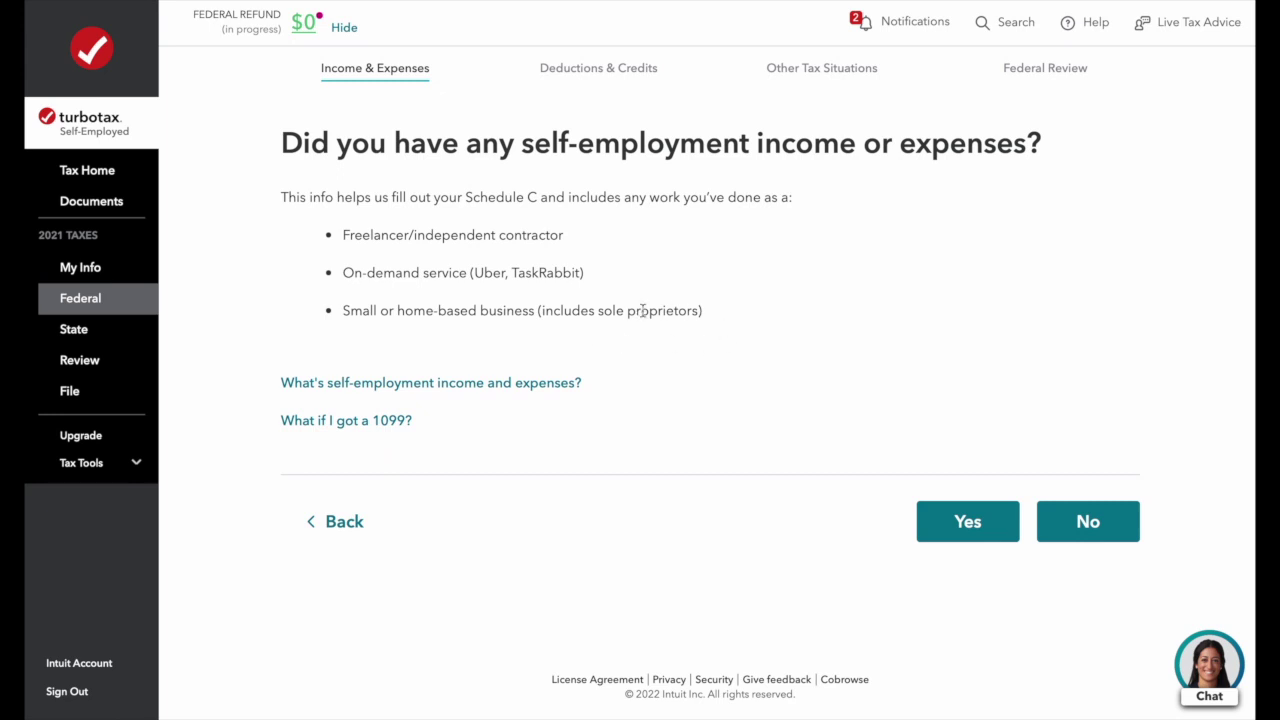
left_click(934, 524)
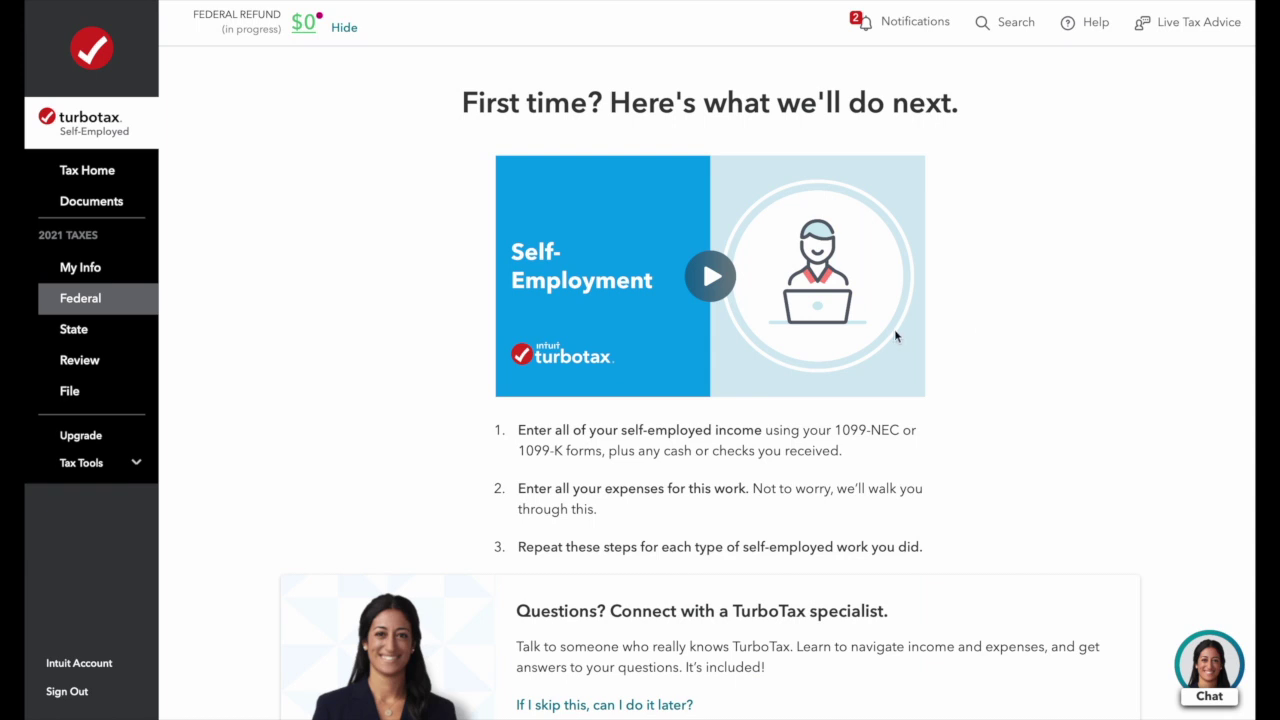
scroll(1120, 518, "down", 3)
left_click(1084, 636)
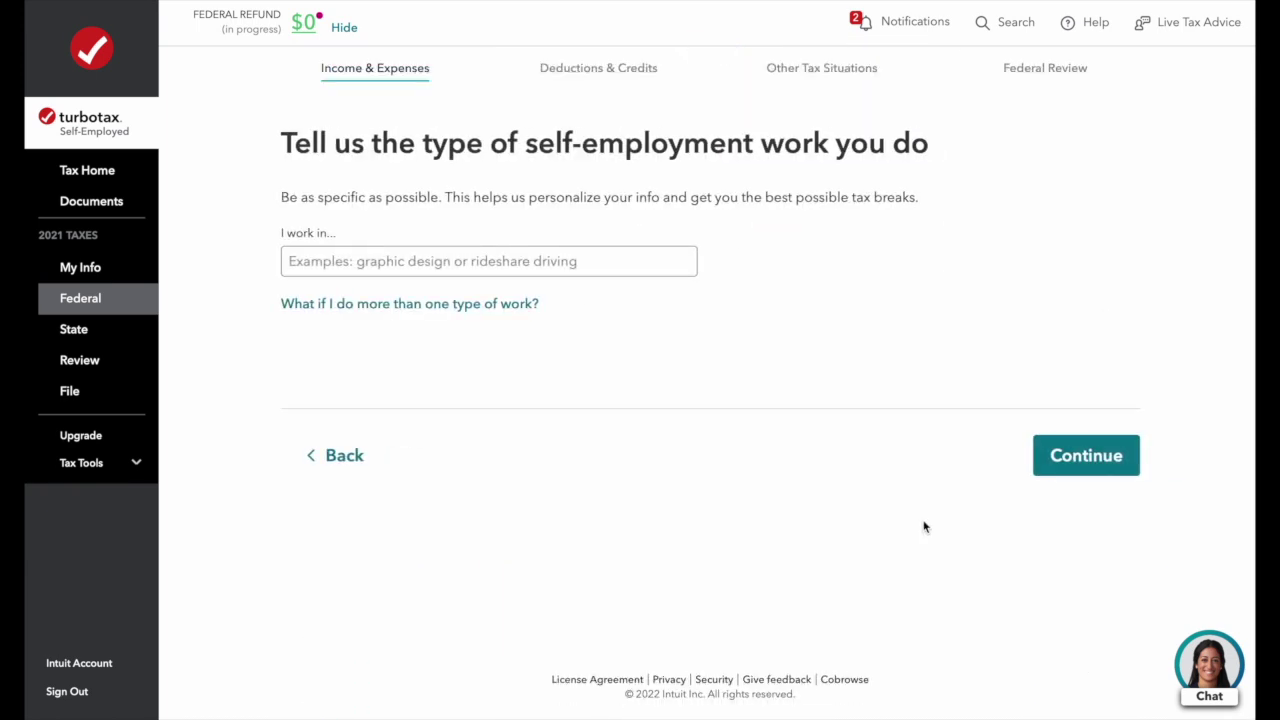
left_click(505, 266)
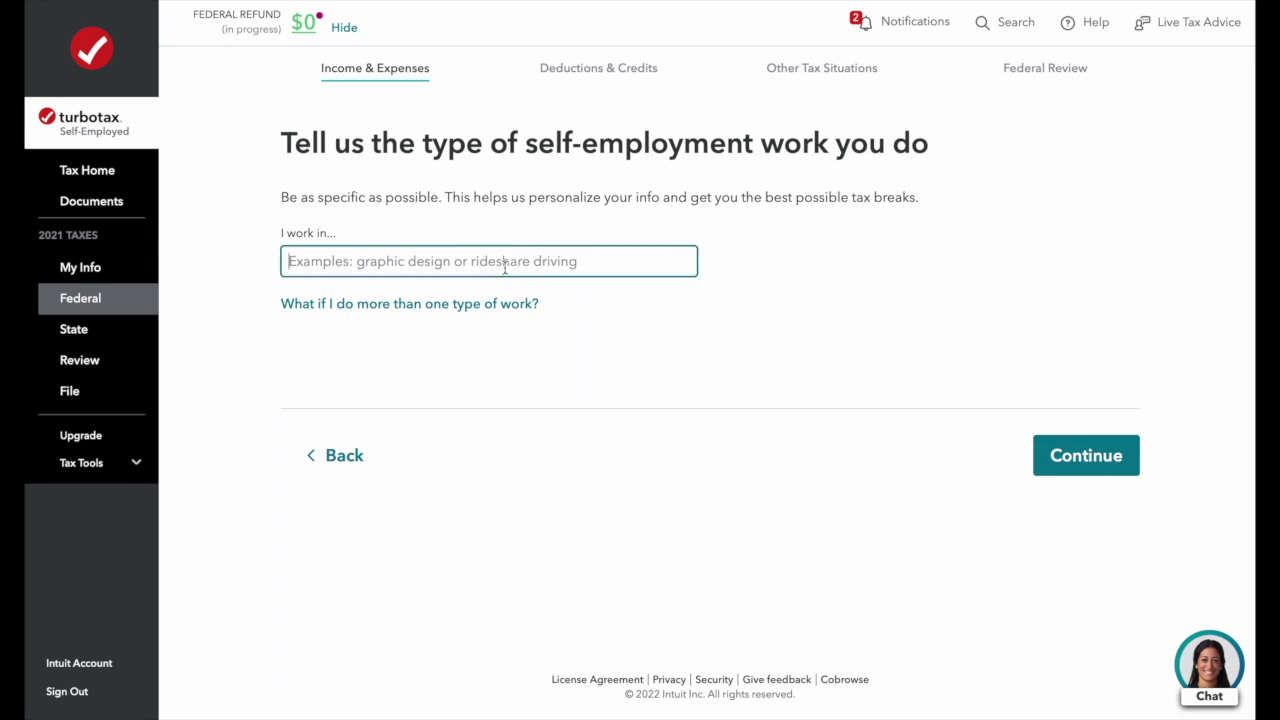
type("Landscaper")
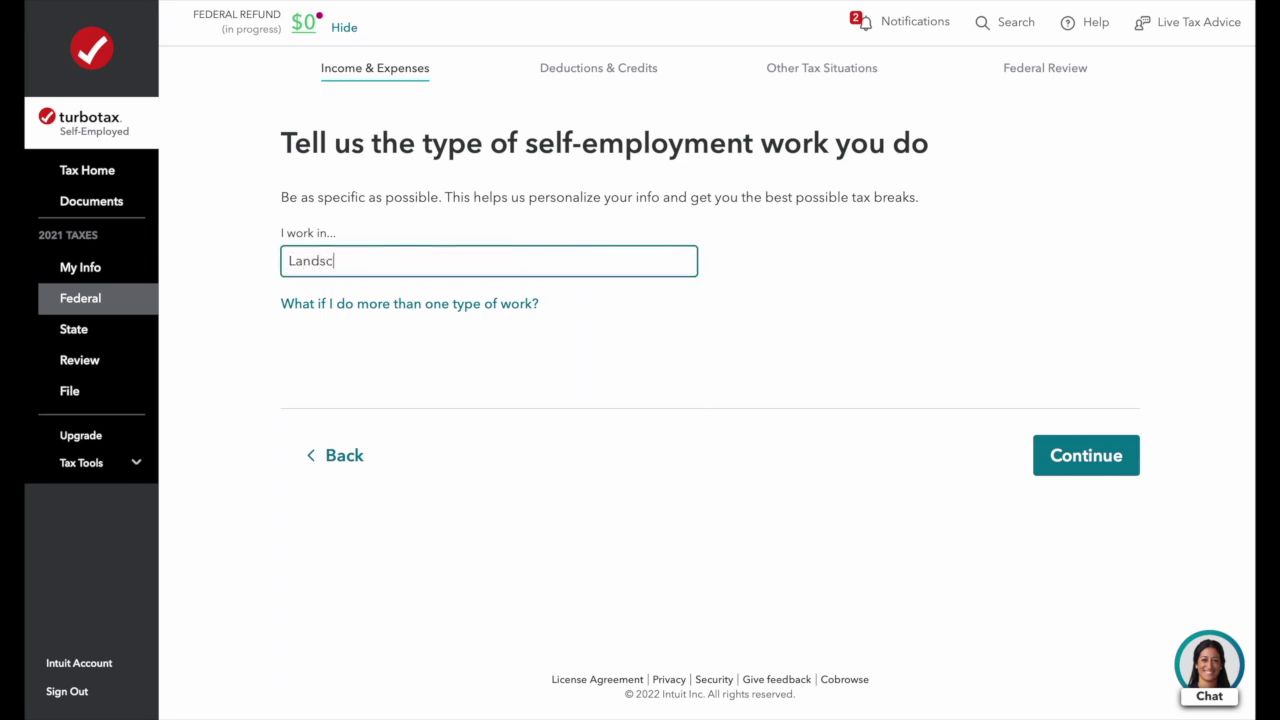
left_click(1069, 458)
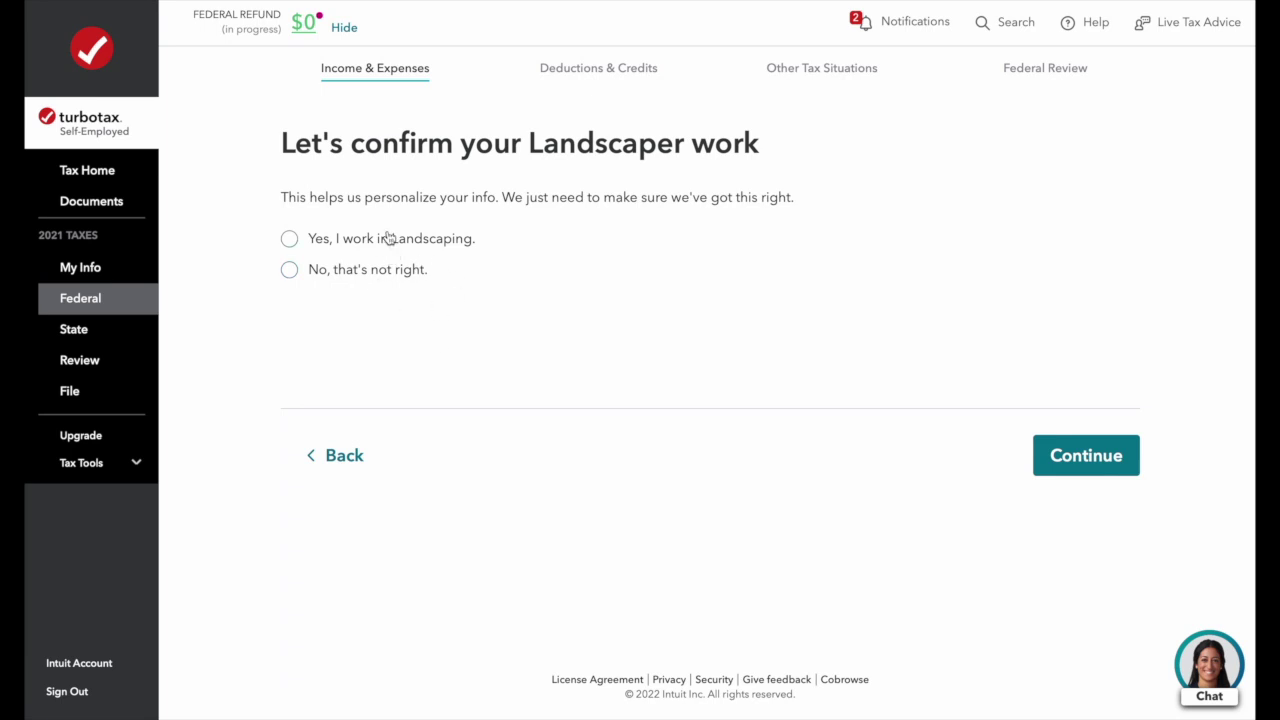
left_click(294, 246)
Mark landscaping as the main source of income.
left_click(1094, 467)
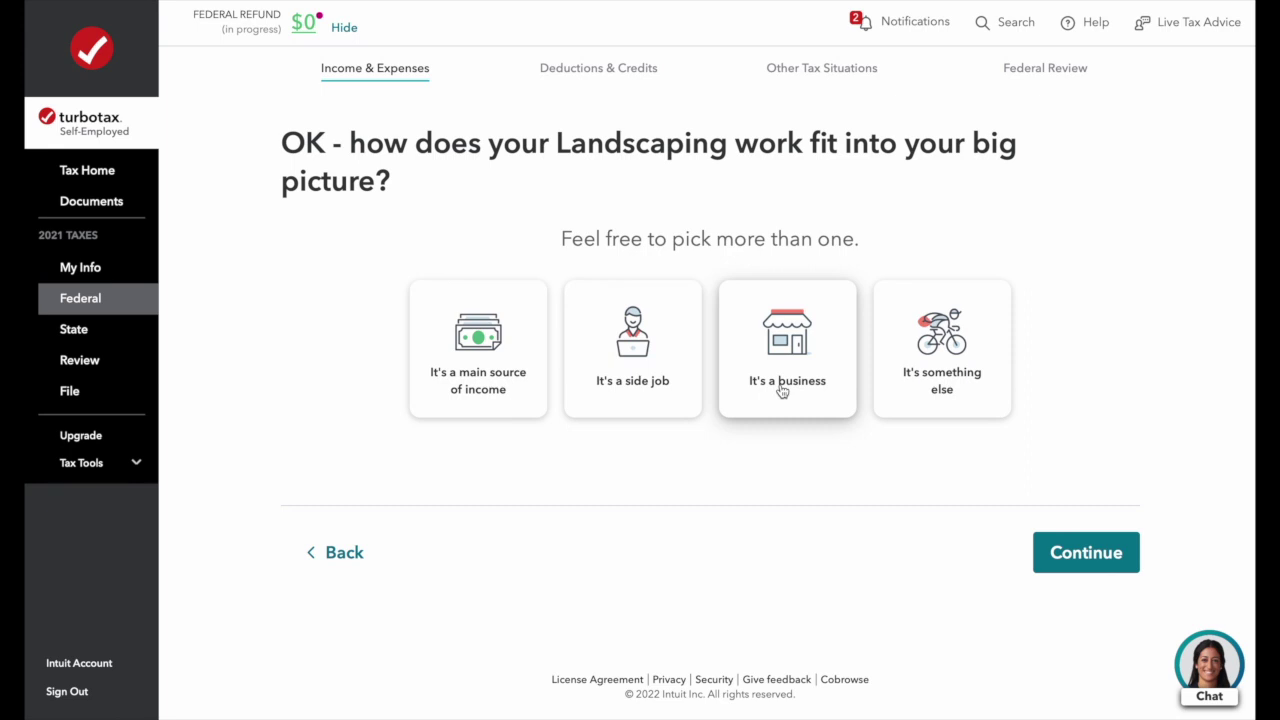
left_click(458, 362)
left_click(1077, 589)
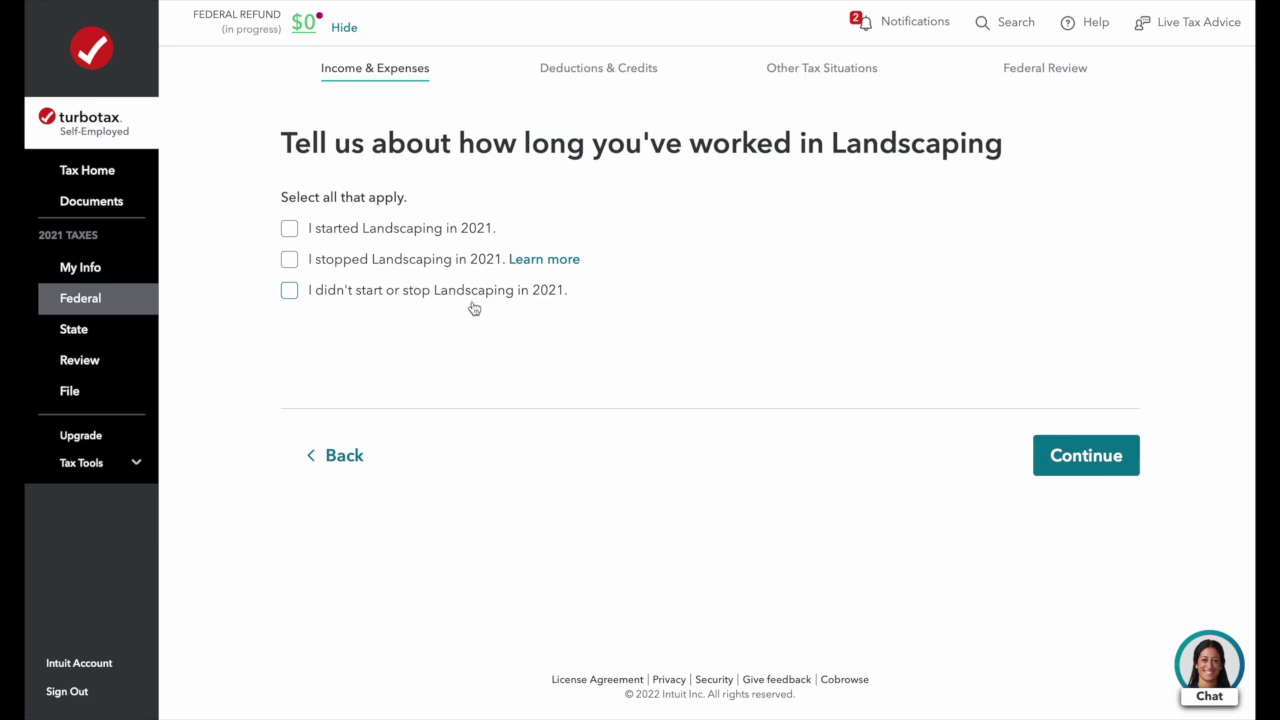
Record that the landscaping work started on 01/01/2021.
left_click(289, 229)
left_click(403, 284)
type("01/01/2021")
left_click(1105, 466)
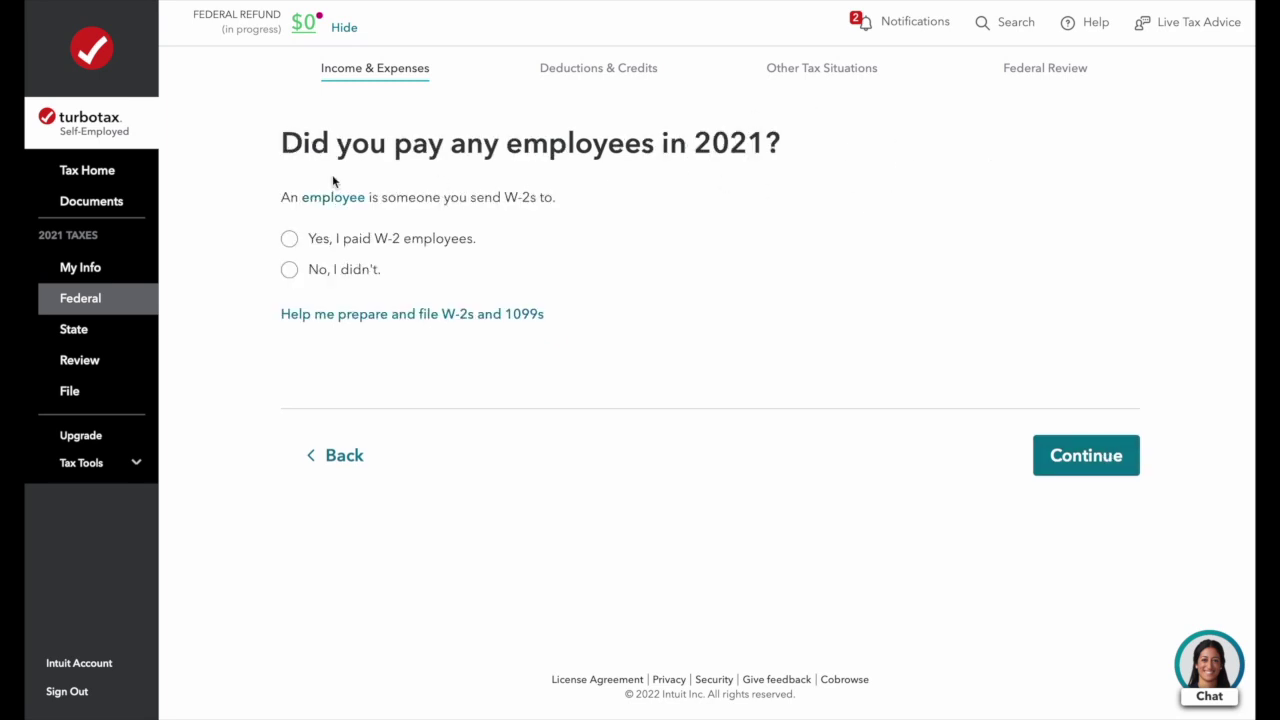
Answer No to paying W-2 employees and to contractor or 1099 payments.
left_click(289, 269)
left_click(1100, 456)
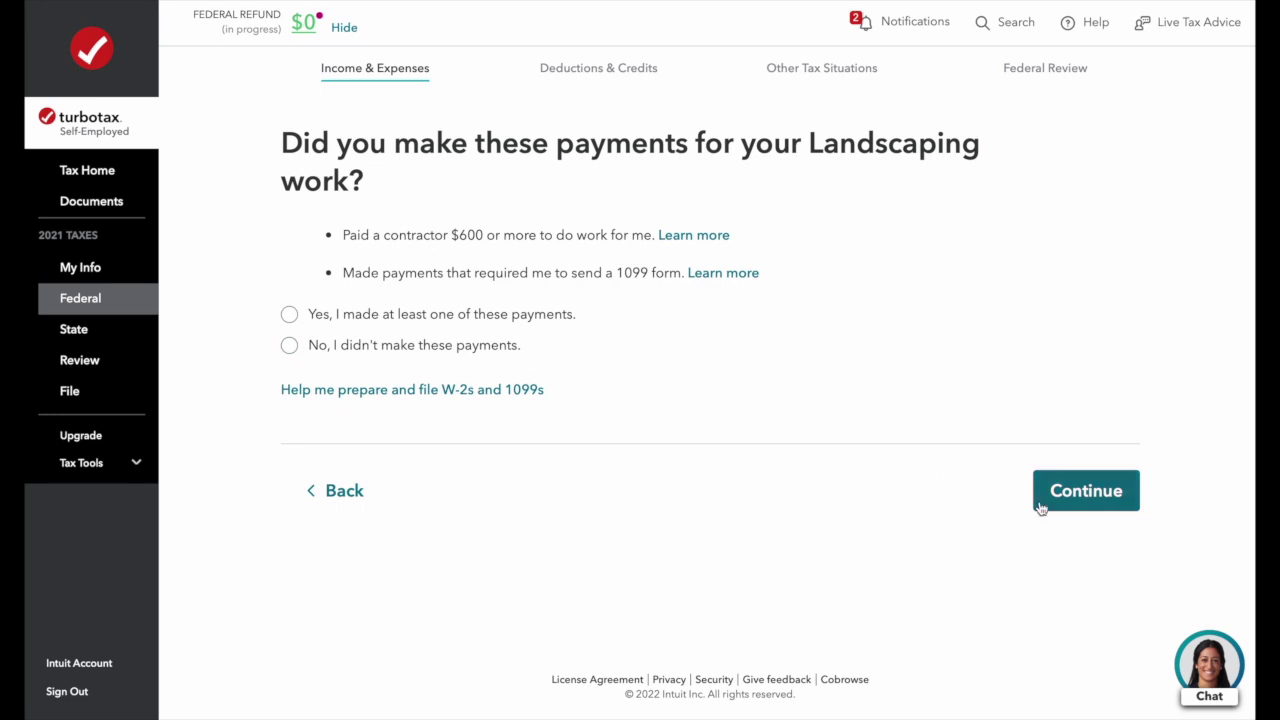
left_click(289, 345)
Answer that no contractor or 1099 payments were made and that none of the less common situations apply.
left_click(1113, 502)
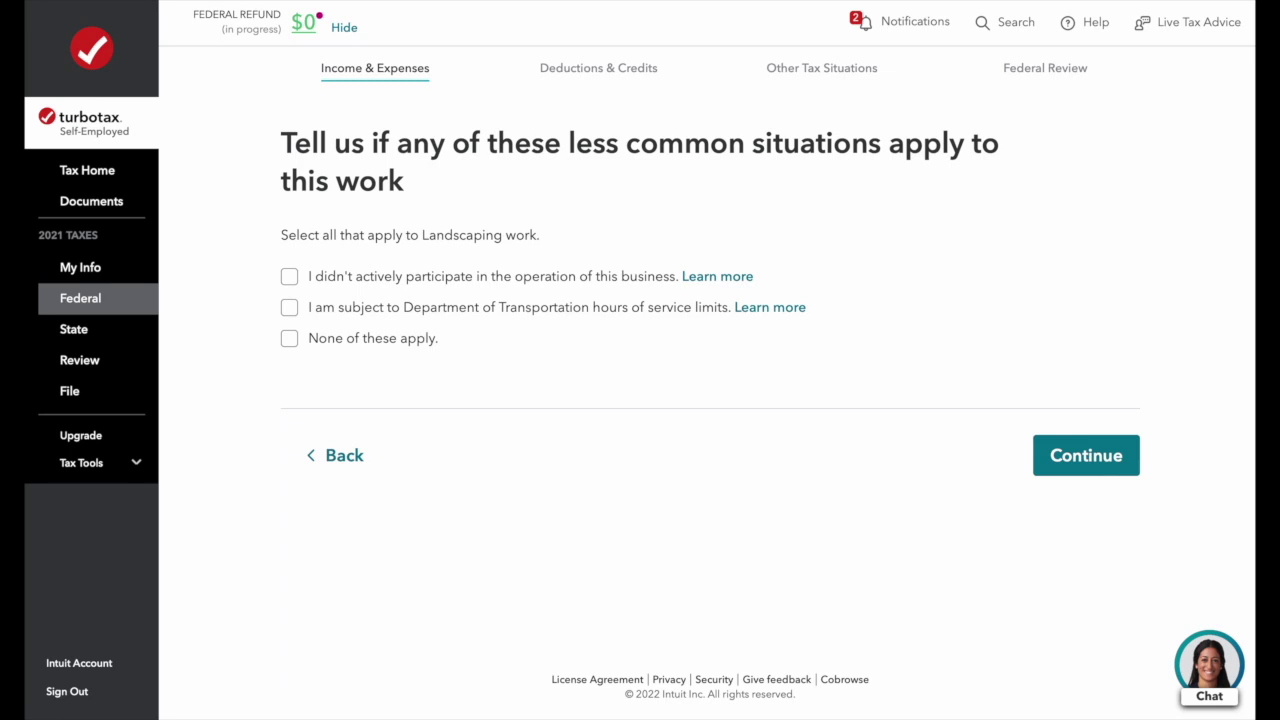
left_click(289, 339)
left_click(1058, 455)
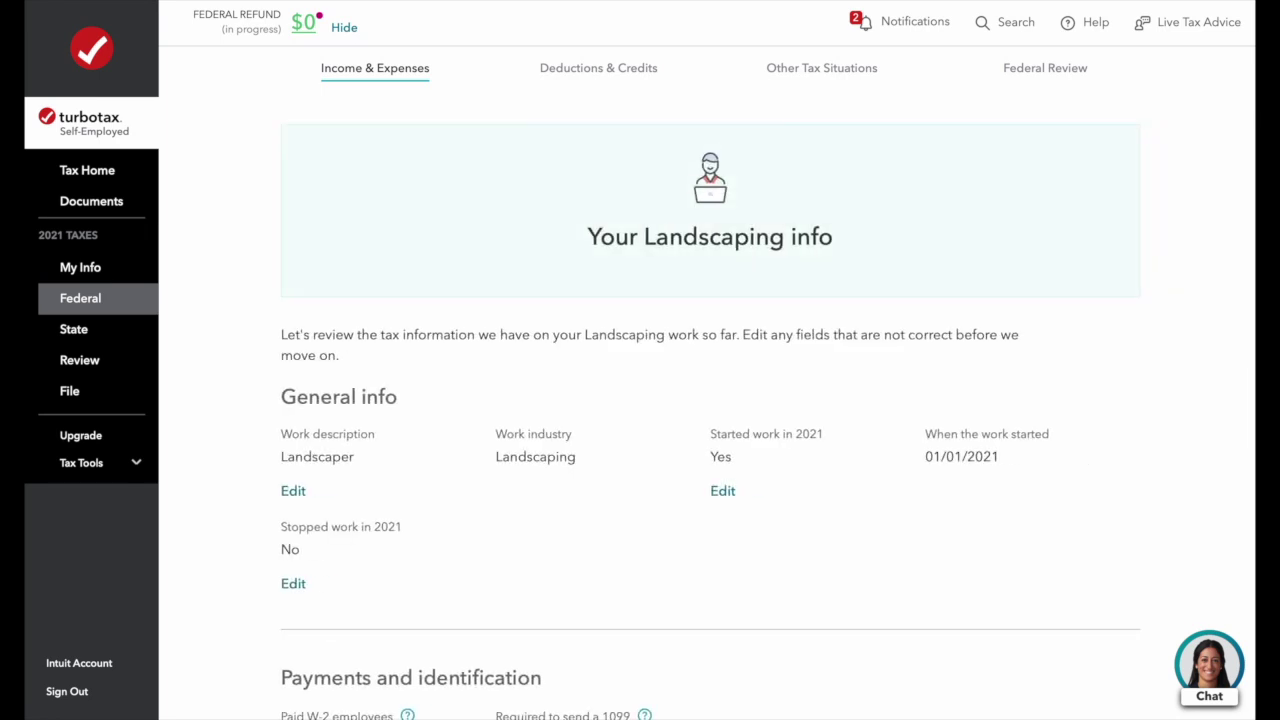
Approve the Landscaping info summary with 'Looks good'.
scroll(995, 597, "down", 1)
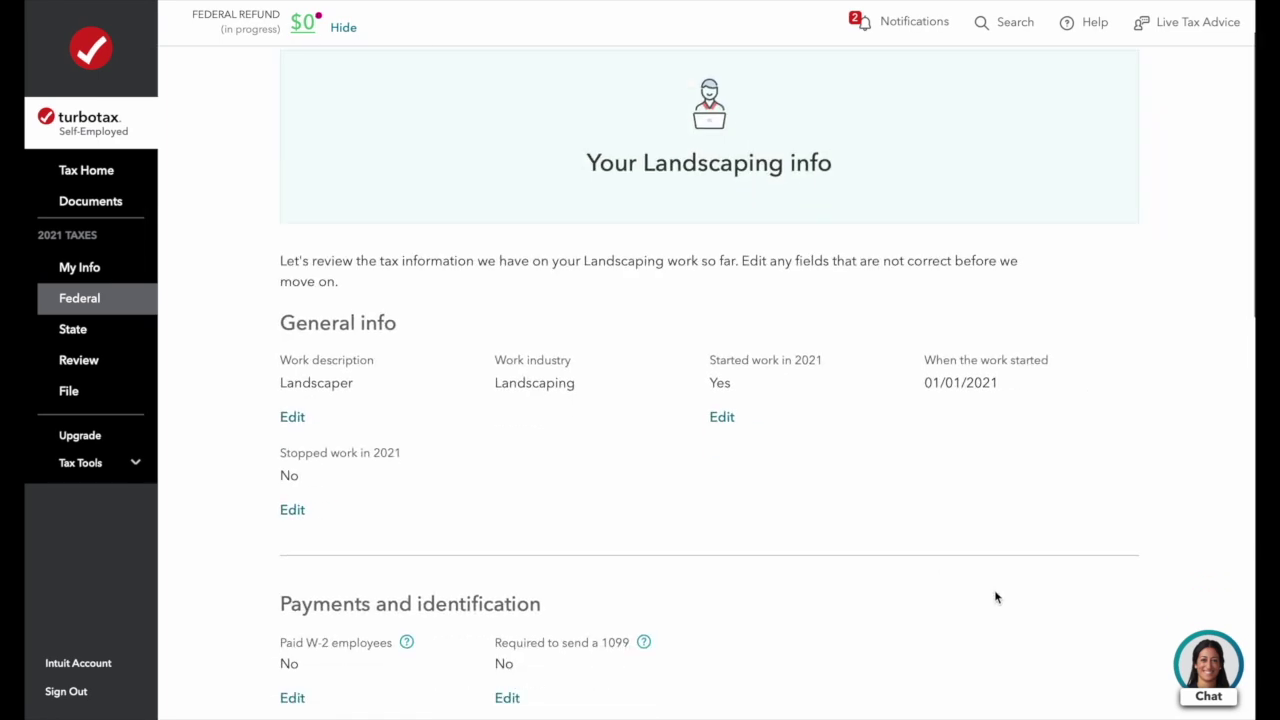
scroll(995, 595, "down", 8)
scroll(995, 590, "down", 4)
left_click(1096, 629)
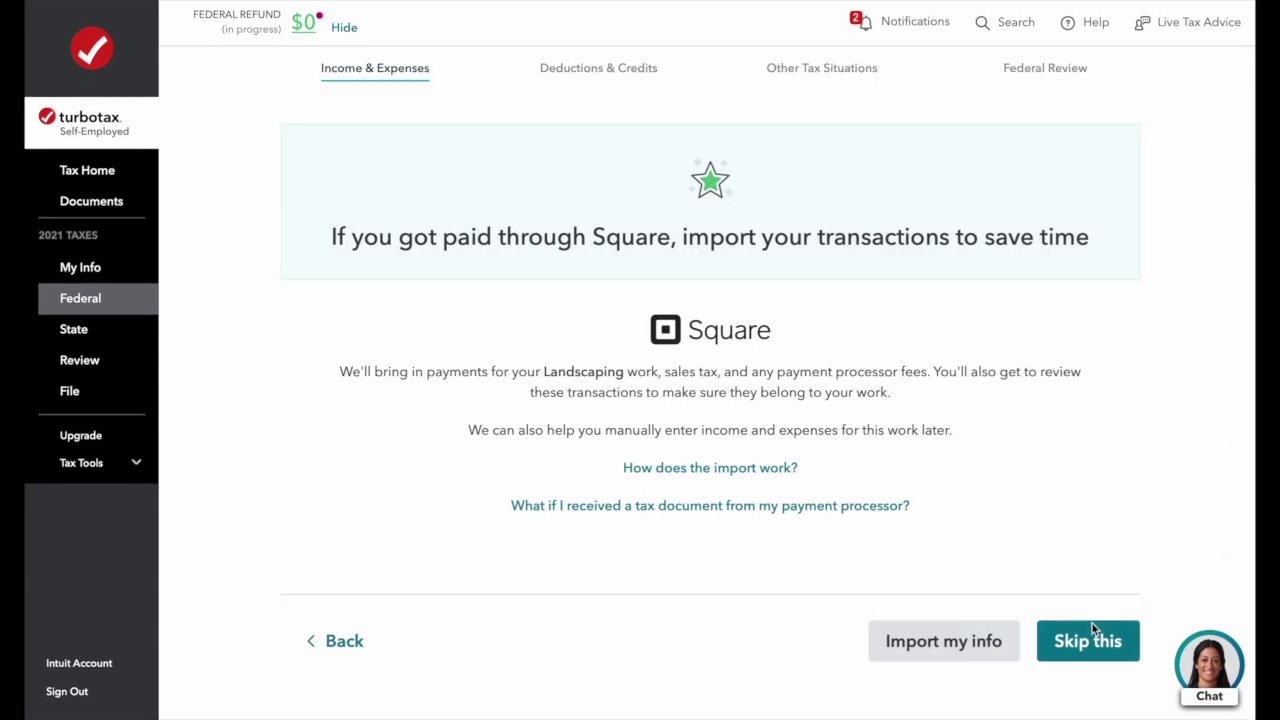
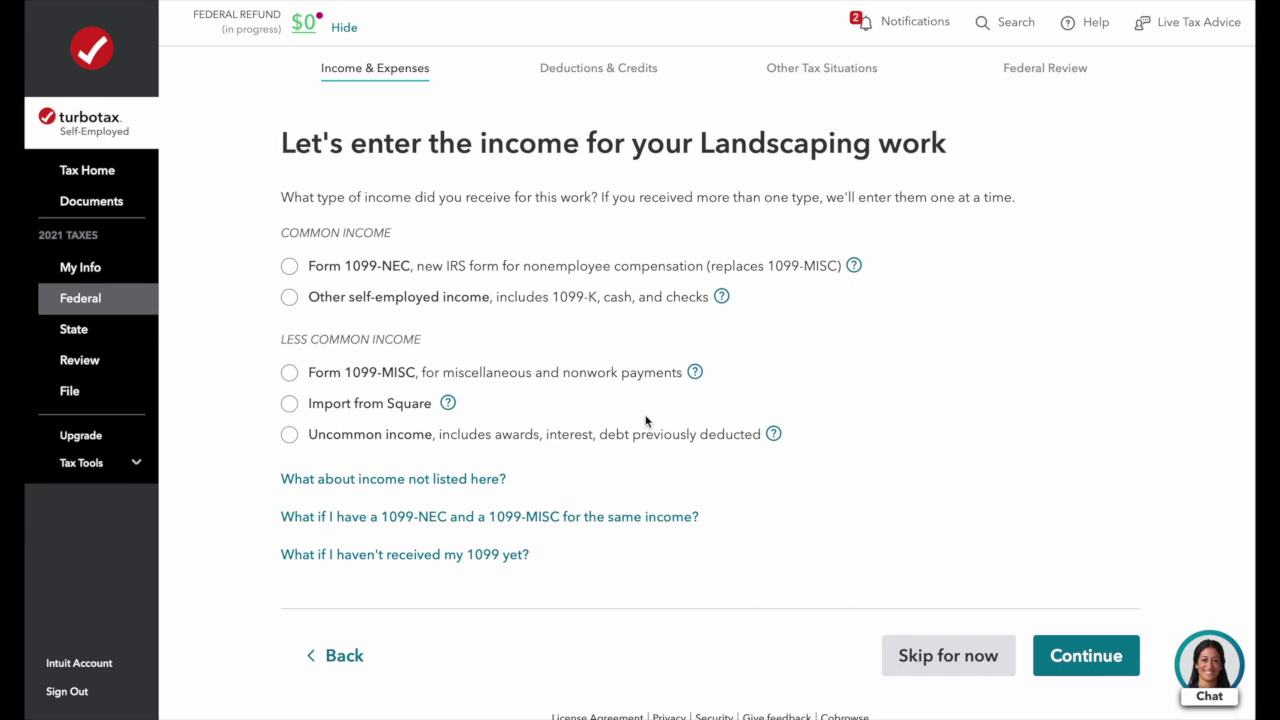
Choose 'Other self-employed income' as the Landscaping income type and continue to its entry page.
scroll(646, 421, "down", 1)
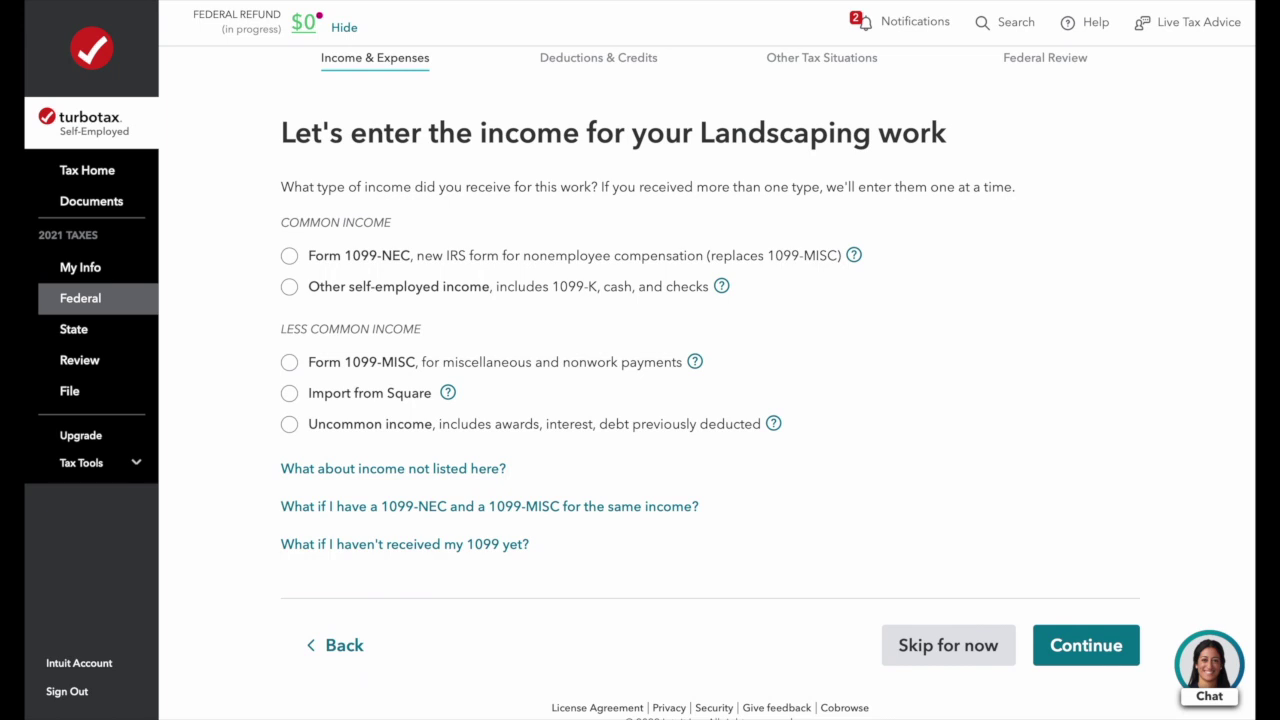
left_click(290, 288)
left_click(289, 287)
left_click(1058, 644)
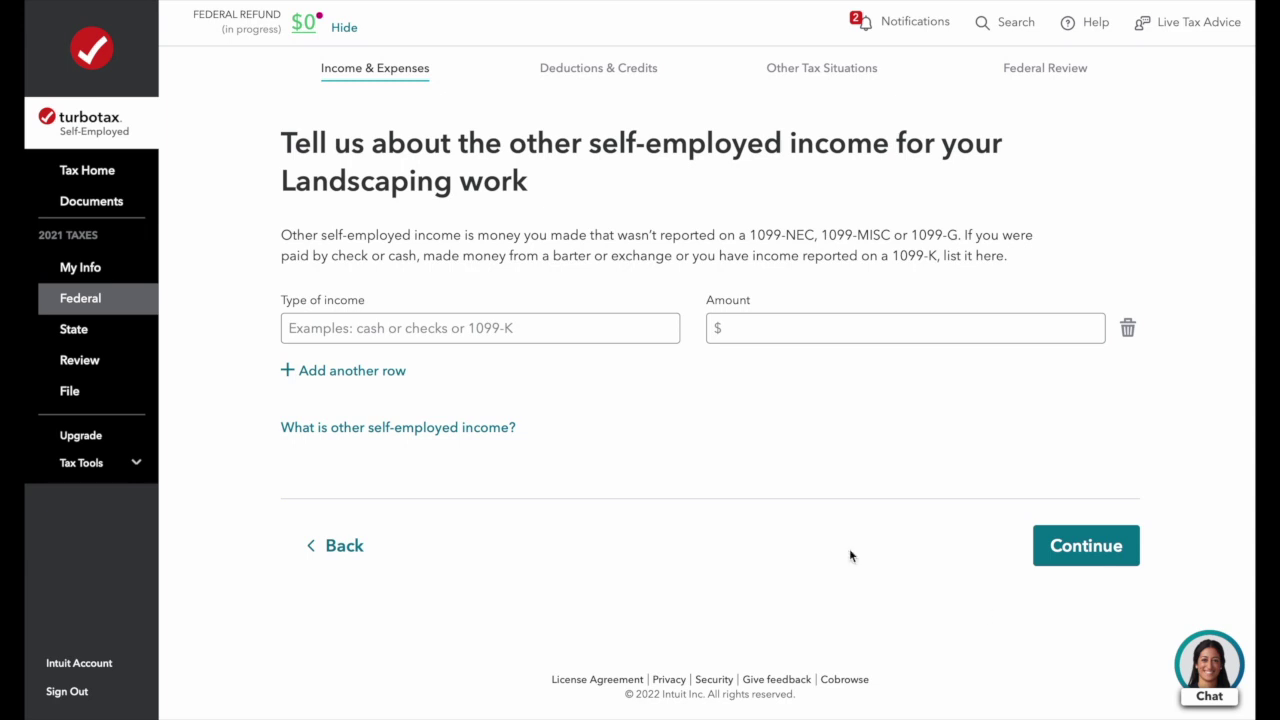
Enter 'cash sales' as the income type with an amount of 35000 and submit it.
left_click(534, 337)
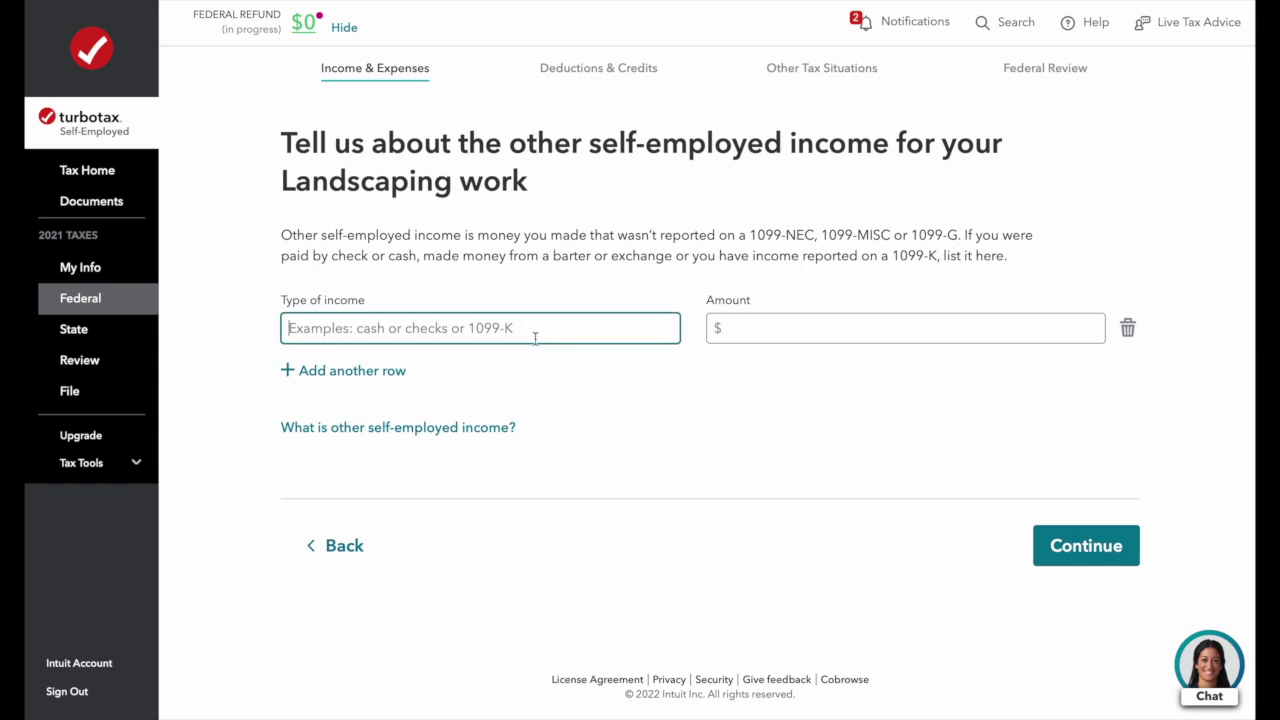
type("cash sales")
left_click(905, 328)
type("350000")
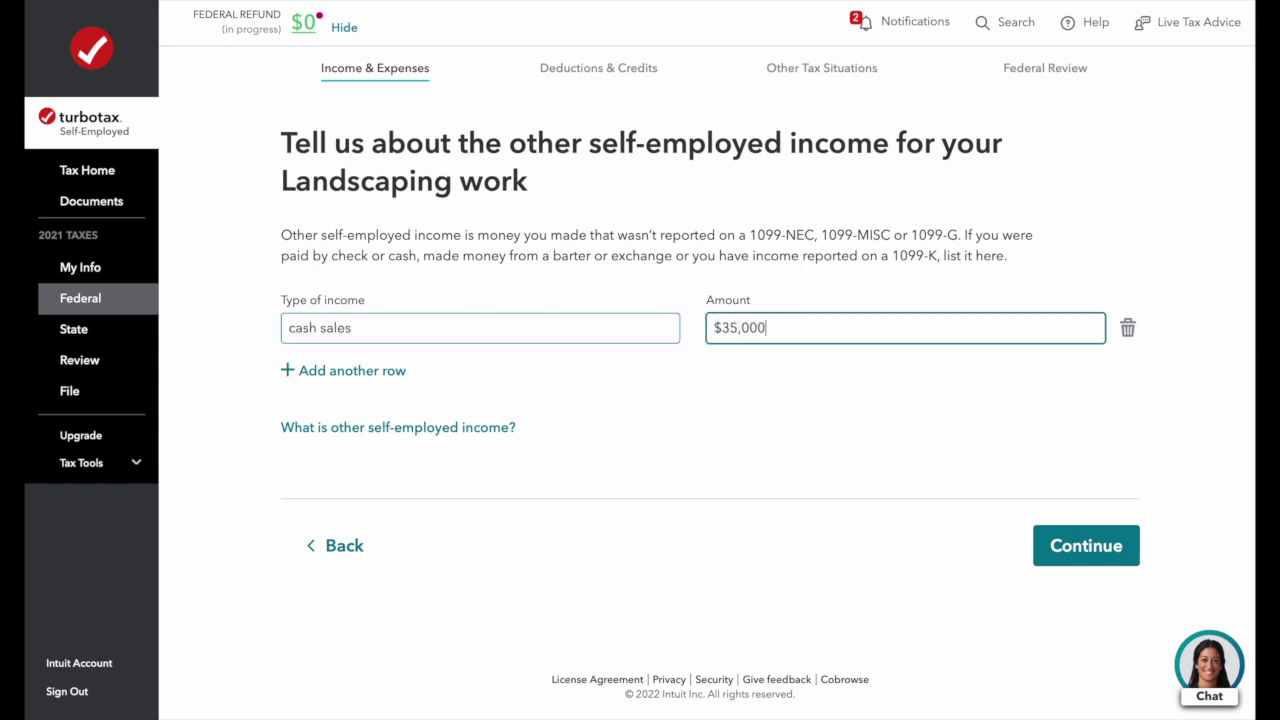
left_click(1085, 552)
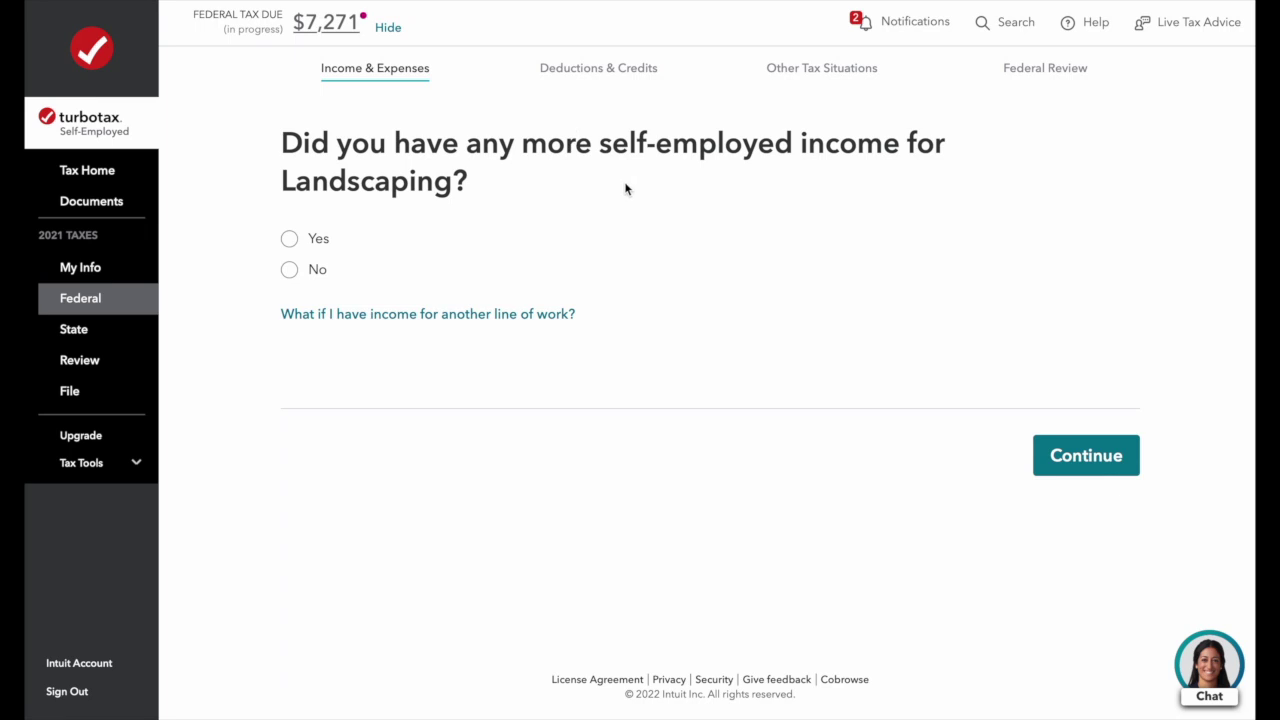
Answer No to more Landscaping income and get past the expenses intro to the expense-category list.
left_click(289, 271)
left_click(1095, 468)
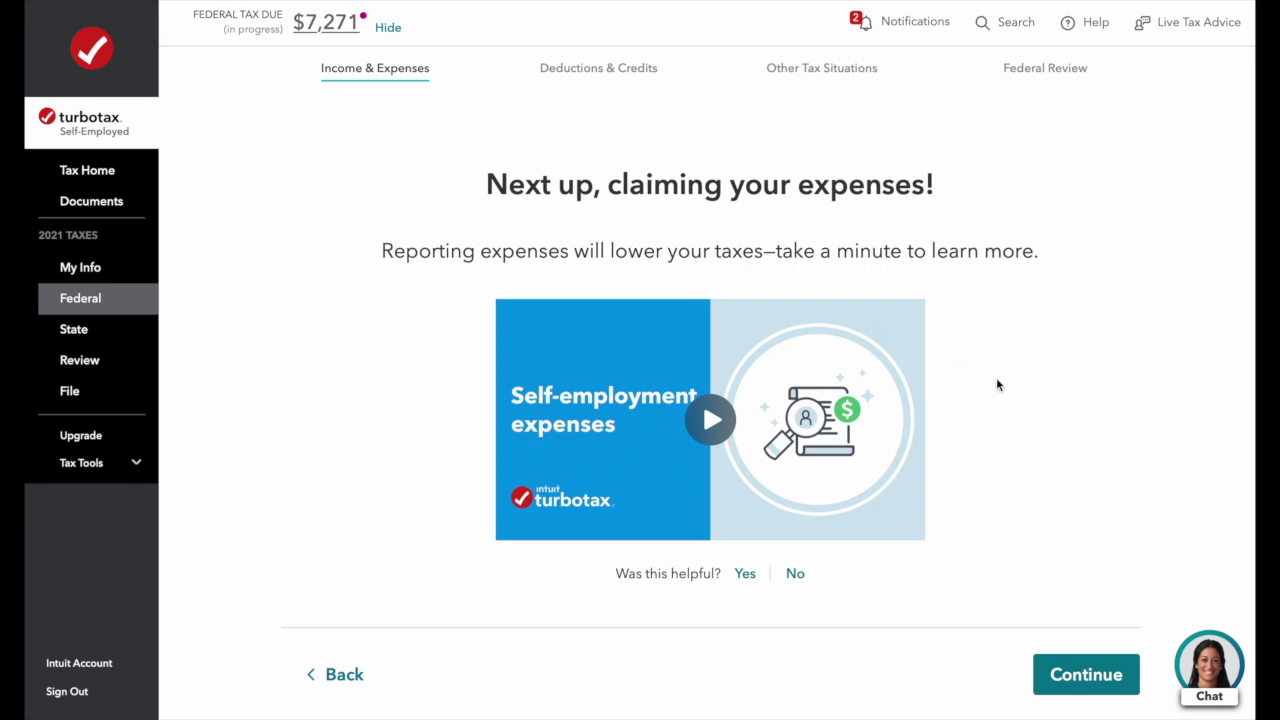
scroll(1066, 405, "down", 1)
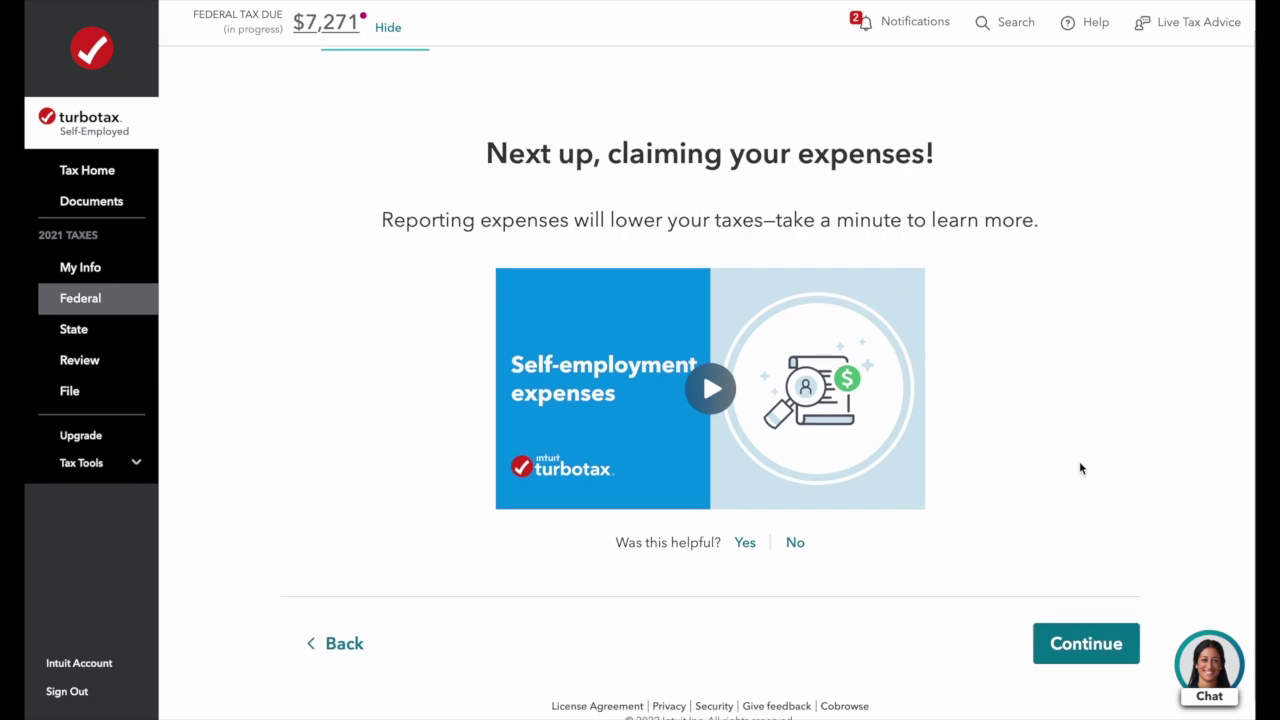
left_click(1093, 641)
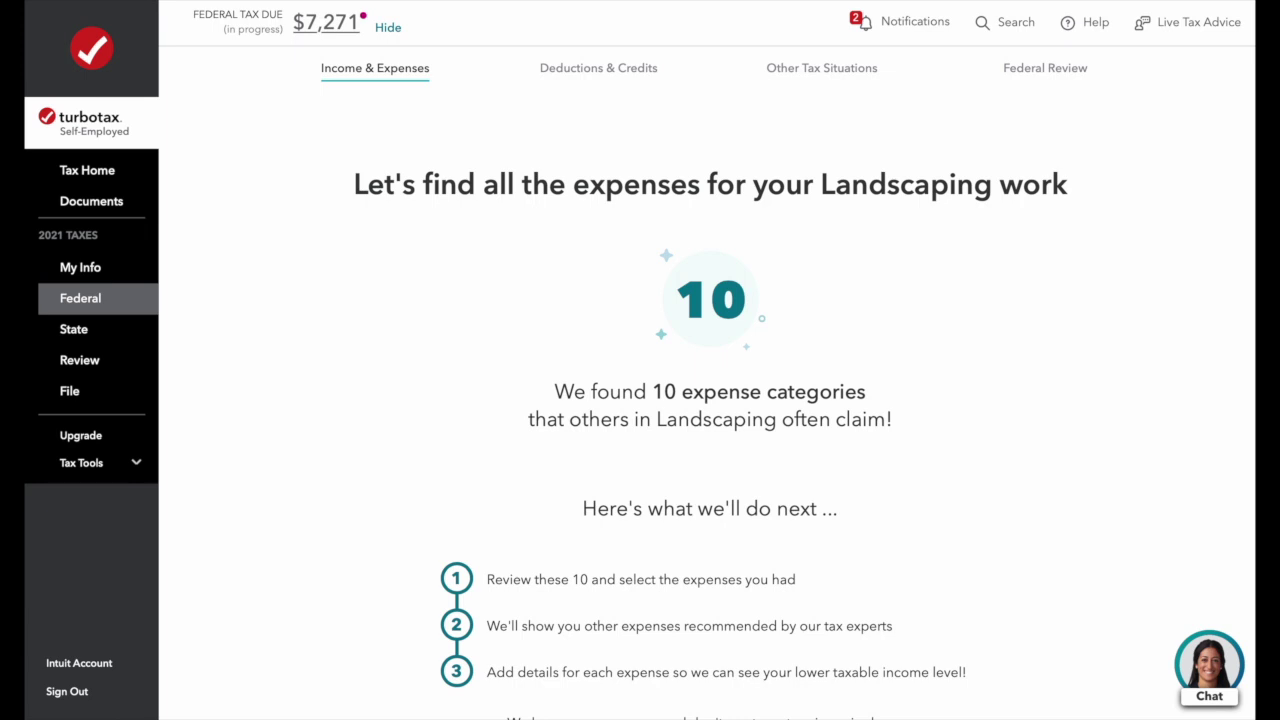
scroll(1029, 537, "down", 3)
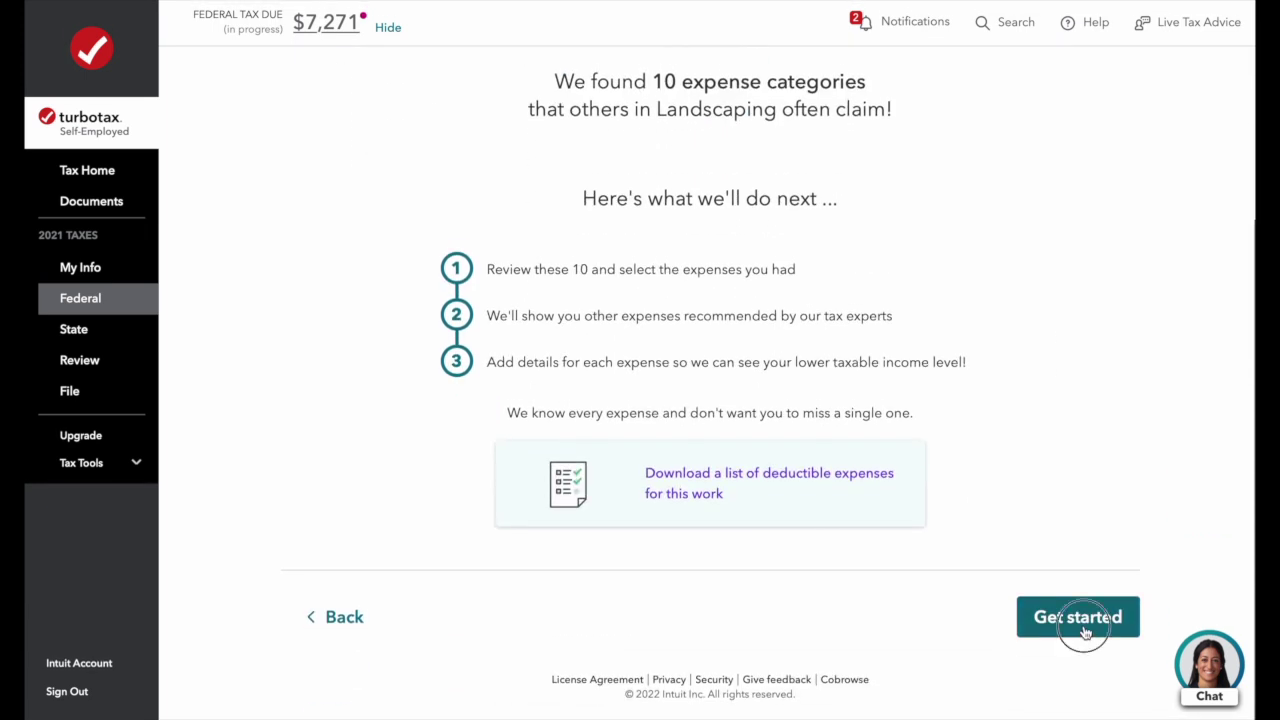
left_click(1085, 628)
left_click(1112, 428)
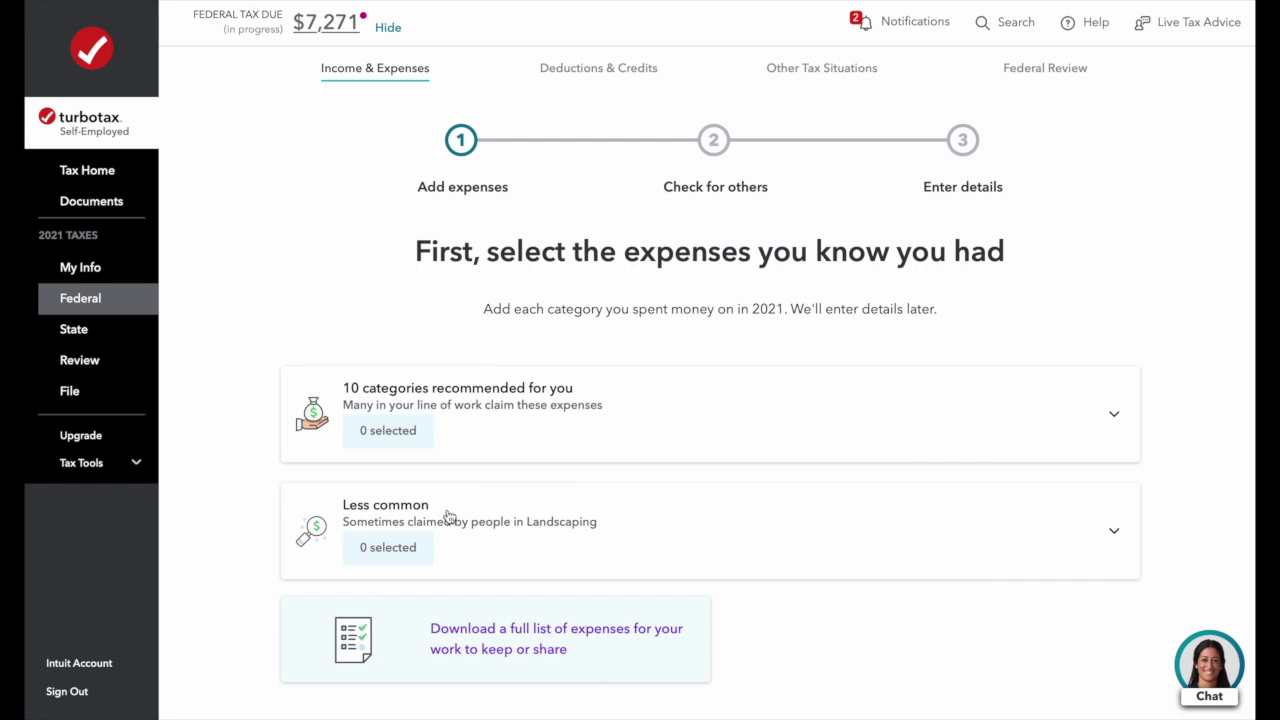
Tick Startup costs, Assets, Supplies, Advertising, Business insurance and Vehicle in the recommended categories.
left_click(1118, 433)
scroll(883, 500, "down", 2)
left_click(333, 365)
left_click(326, 463)
left_click(328, 570)
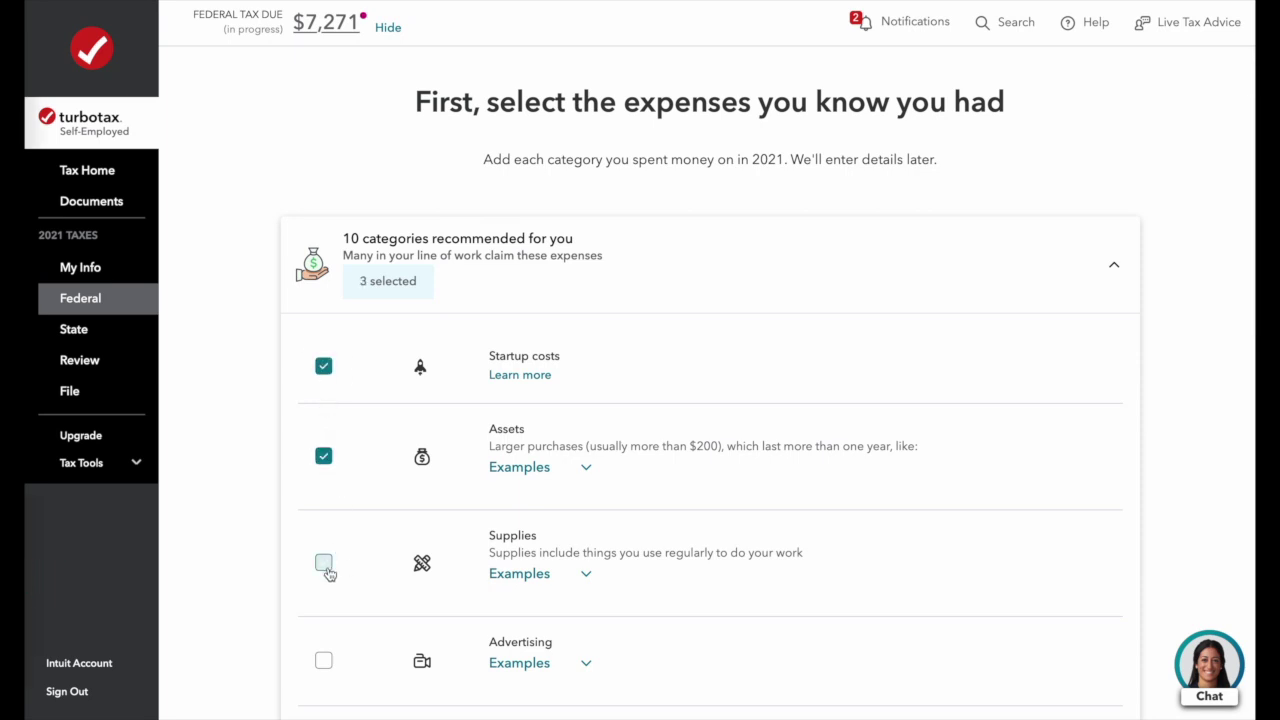
scroll(709, 571, "down", 2)
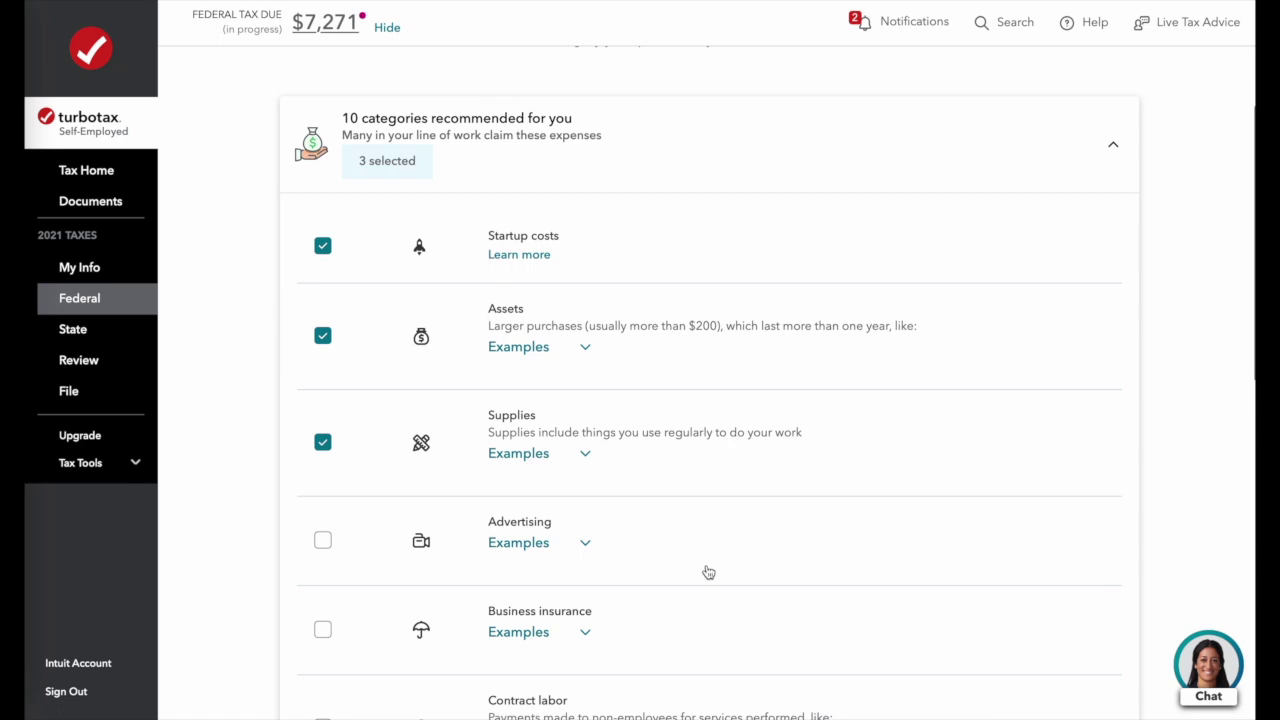
left_click(324, 545)
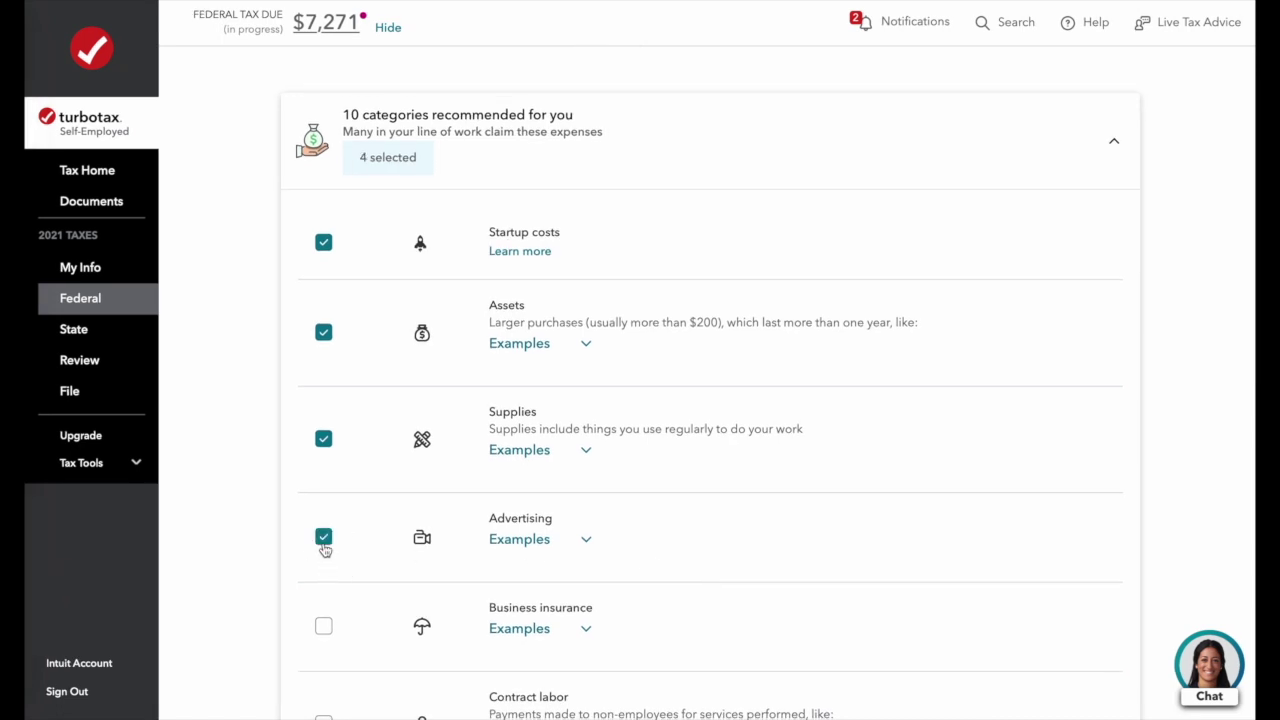
scroll(400, 609, "down", 1)
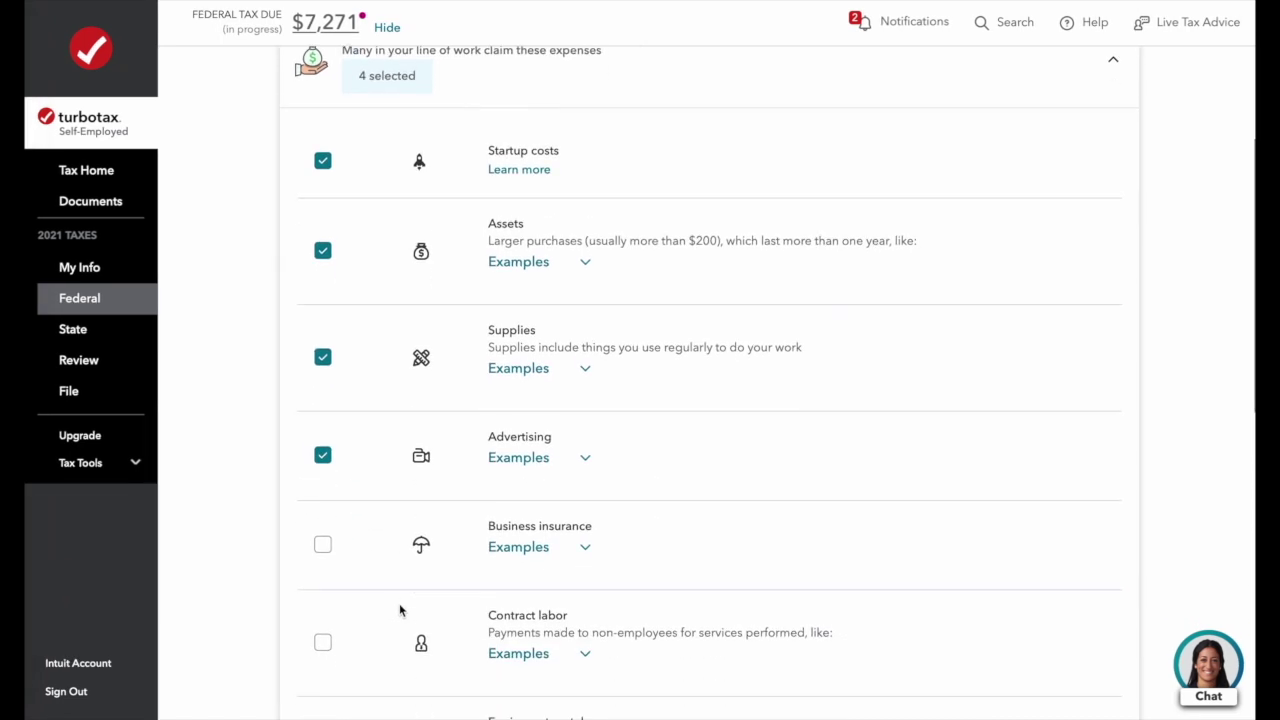
left_click(323, 547)
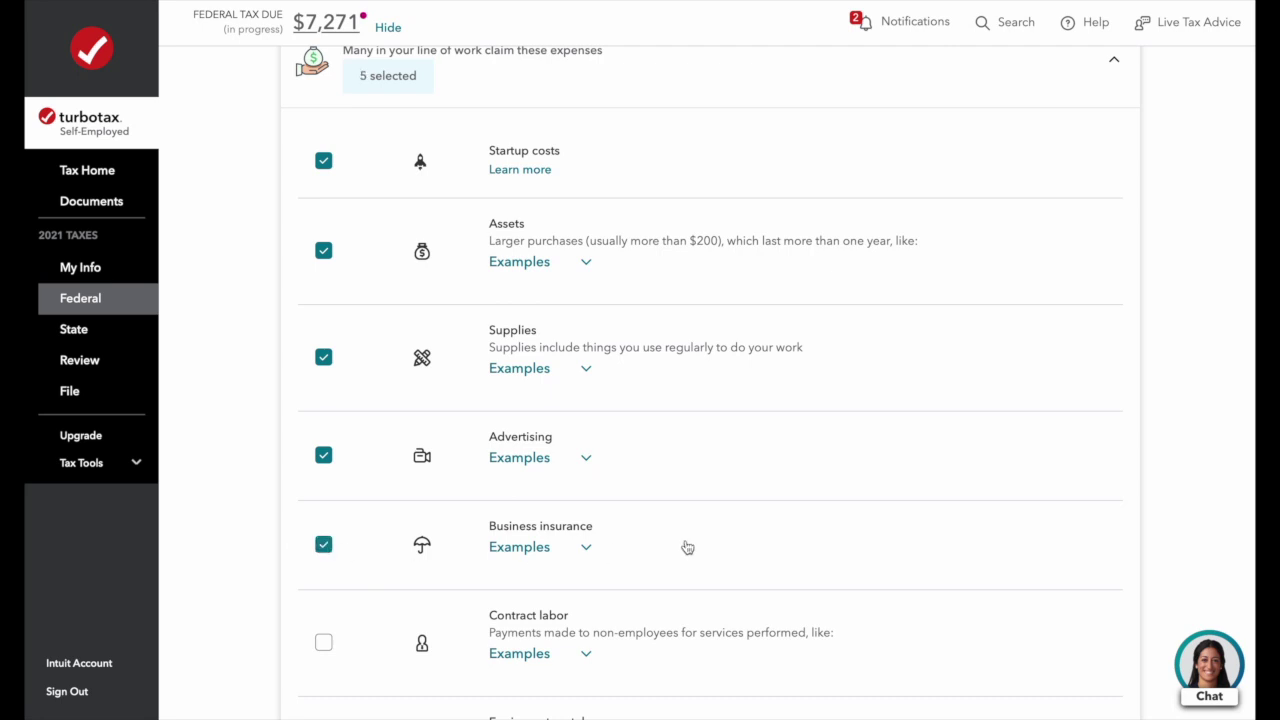
scroll(717, 546, "down", 3)
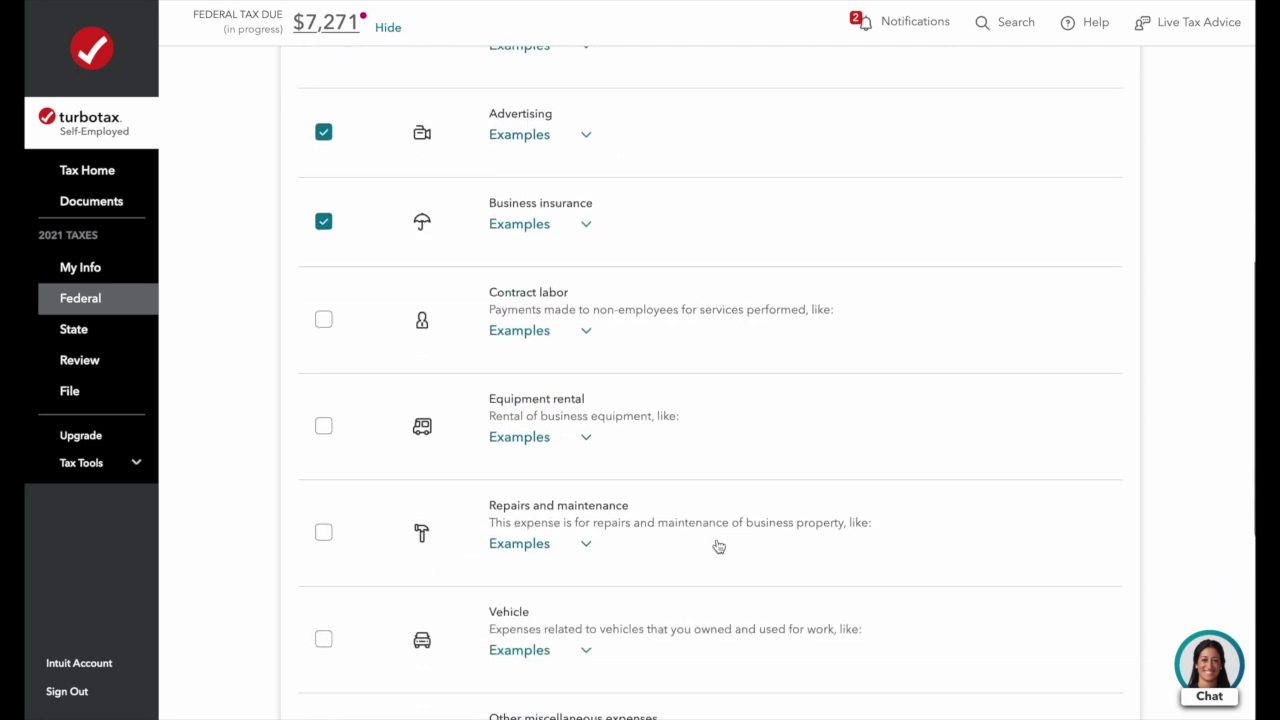
scroll(718, 546, "down", 1)
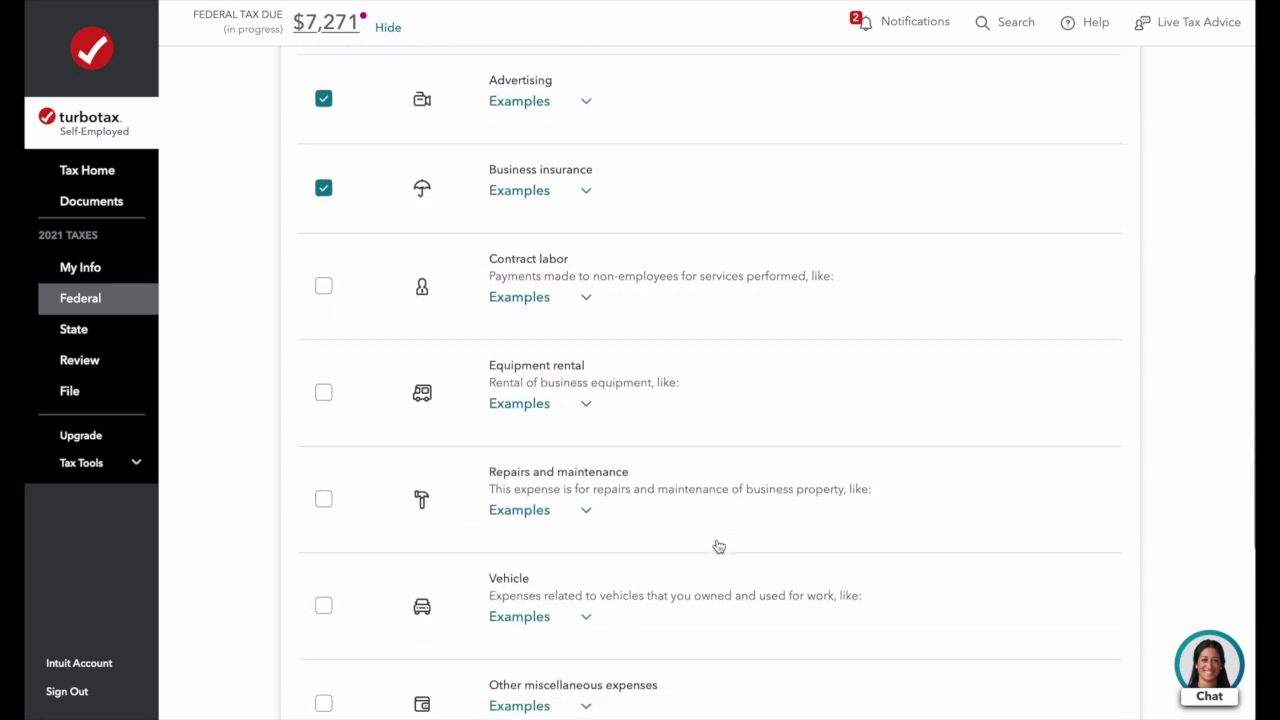
left_click(323, 592)
Collapse the recommended list and review the less common categories without selecting any.
scroll(718, 614, "down", 1)
scroll(718, 614, "up", 5)
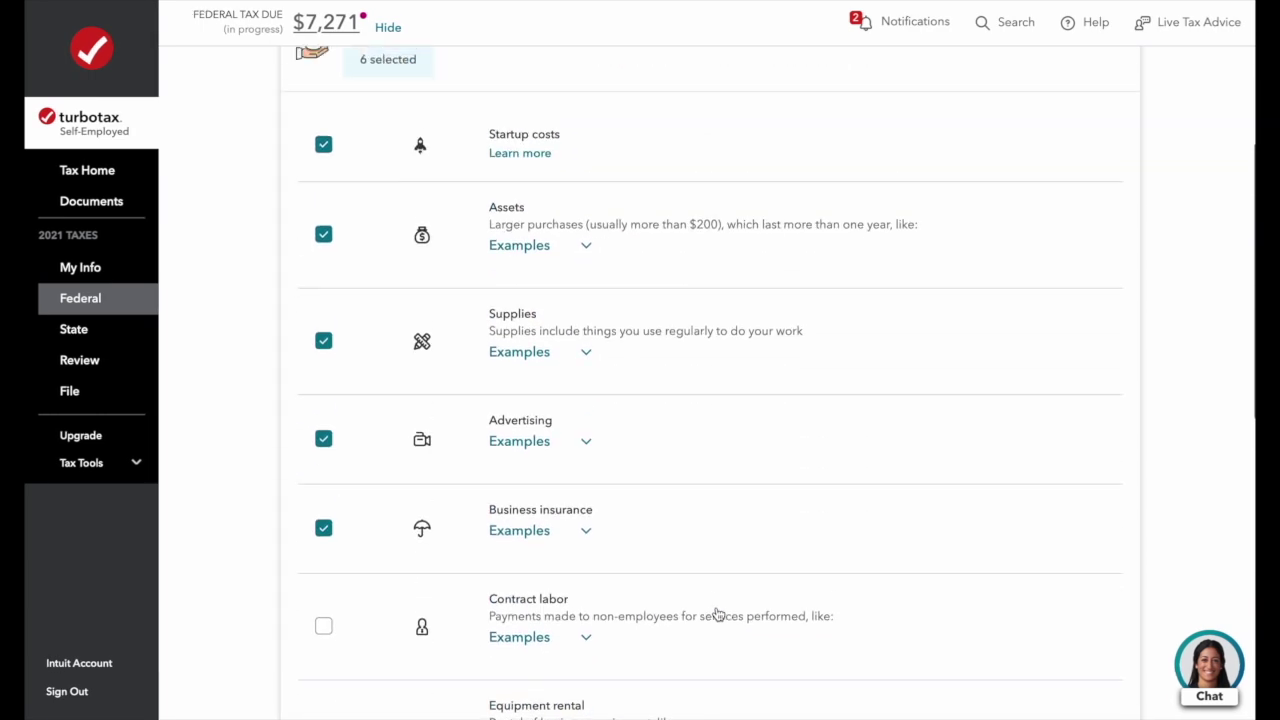
left_click(1122, 63)
left_click(1114, 377)
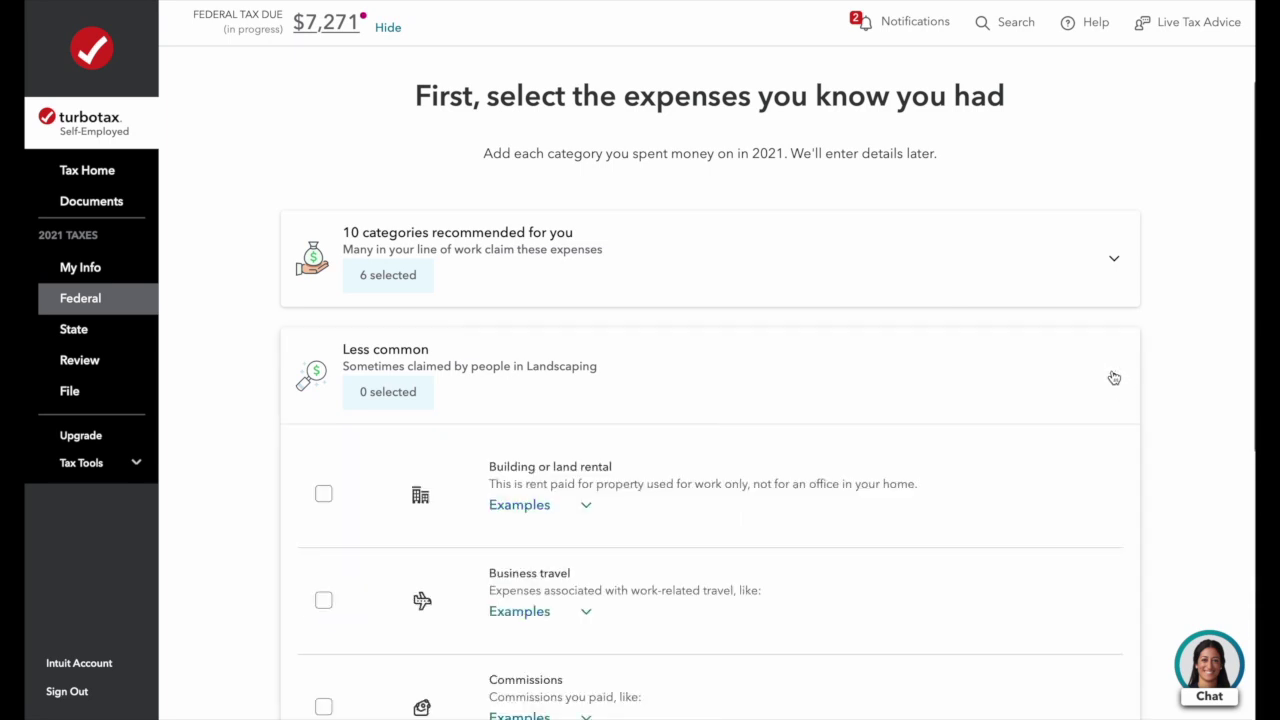
scroll(660, 600, "down", 2)
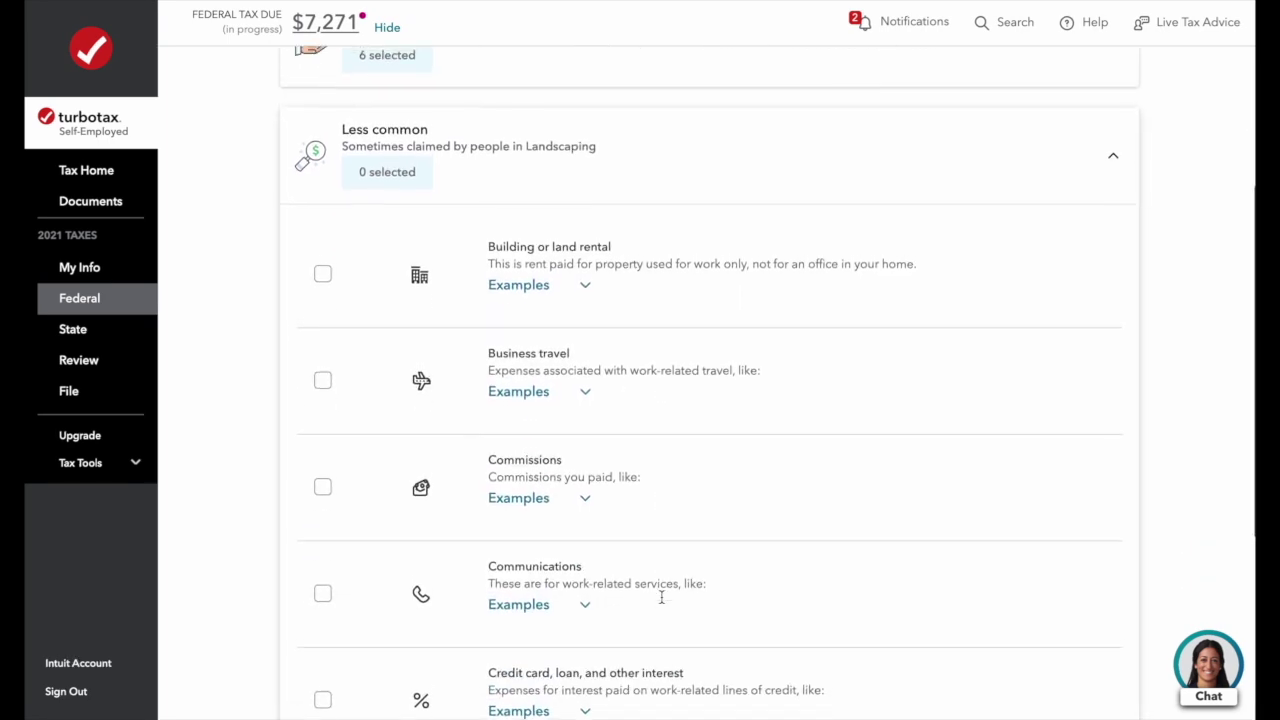
scroll(661, 597, "up", 1)
left_click(1117, 244)
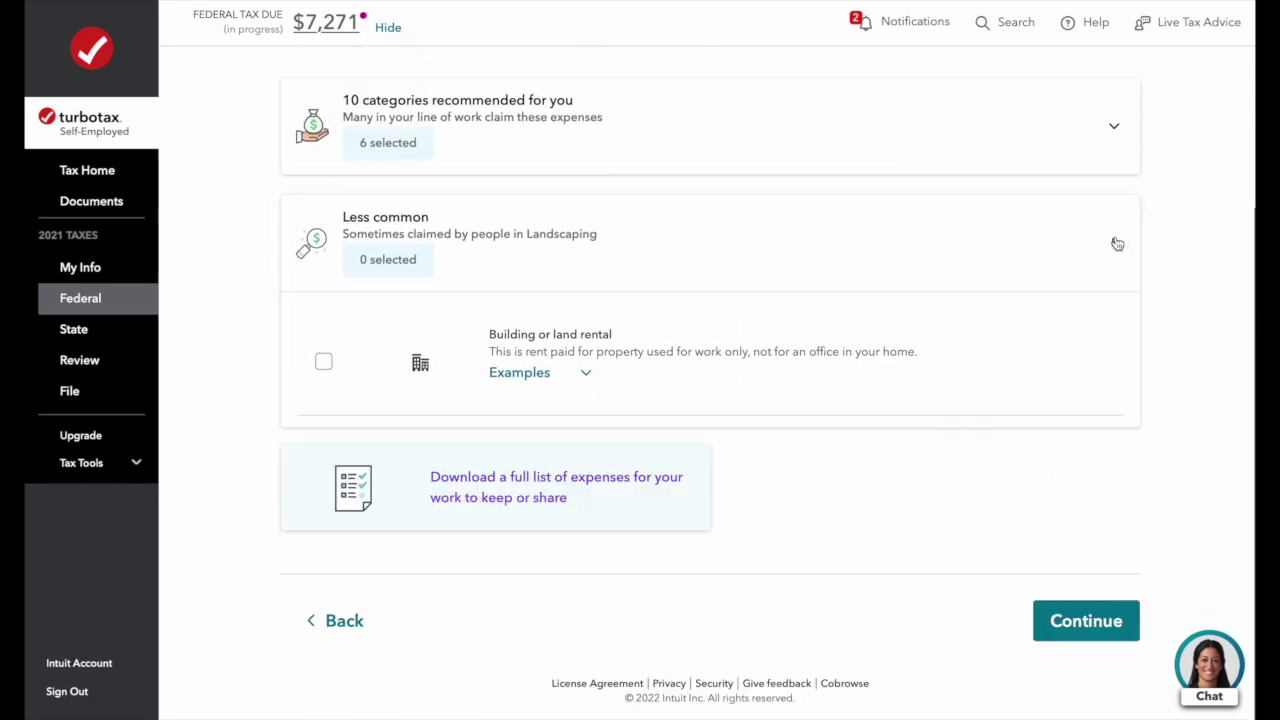
left_click(548, 492)
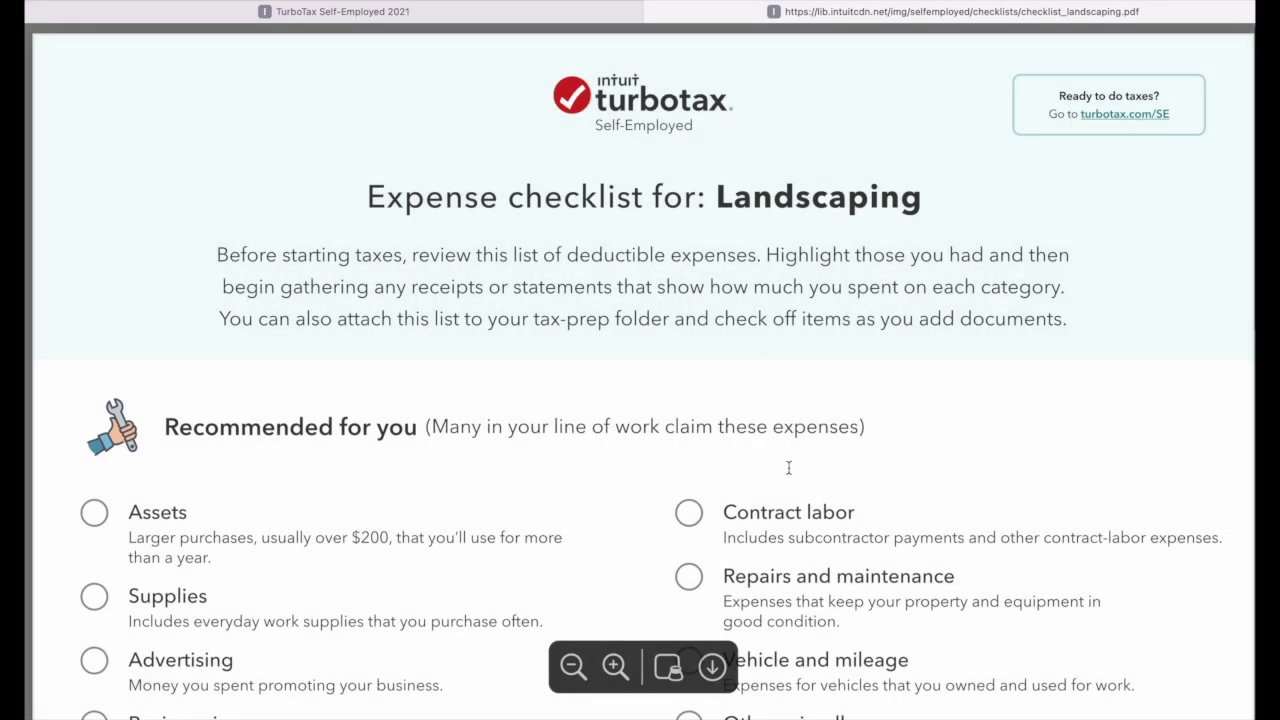
scroll(788, 468, "down", 10)
scroll(788, 468, "up", 10)
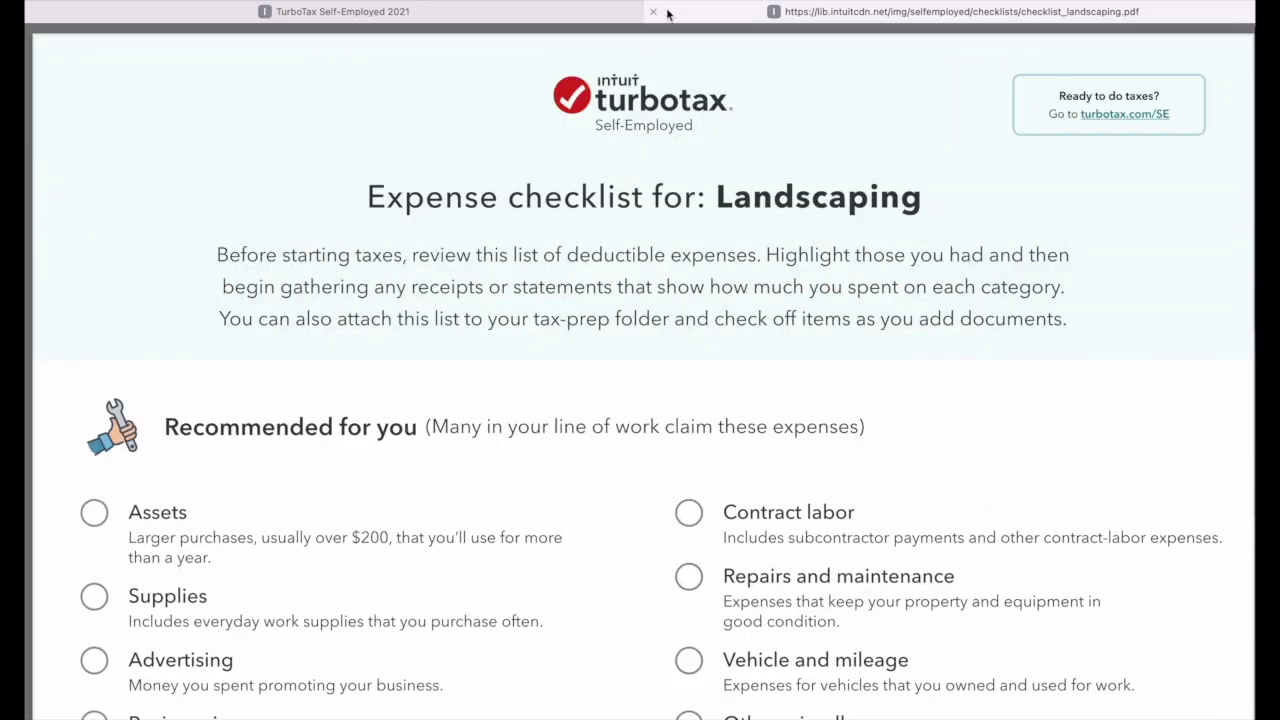
left_click(653, 12)
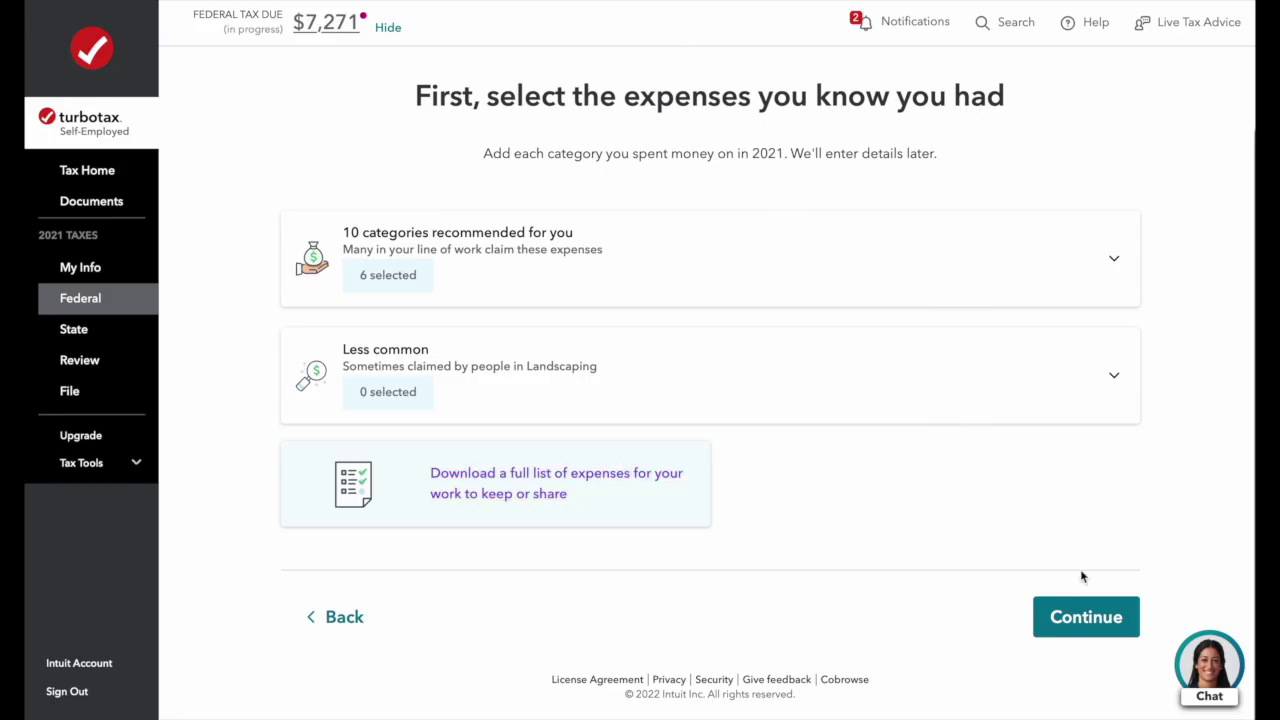
Answer No to contractors, equipment rental and repairs, and reach the expense-details list.
left_click(1098, 620)
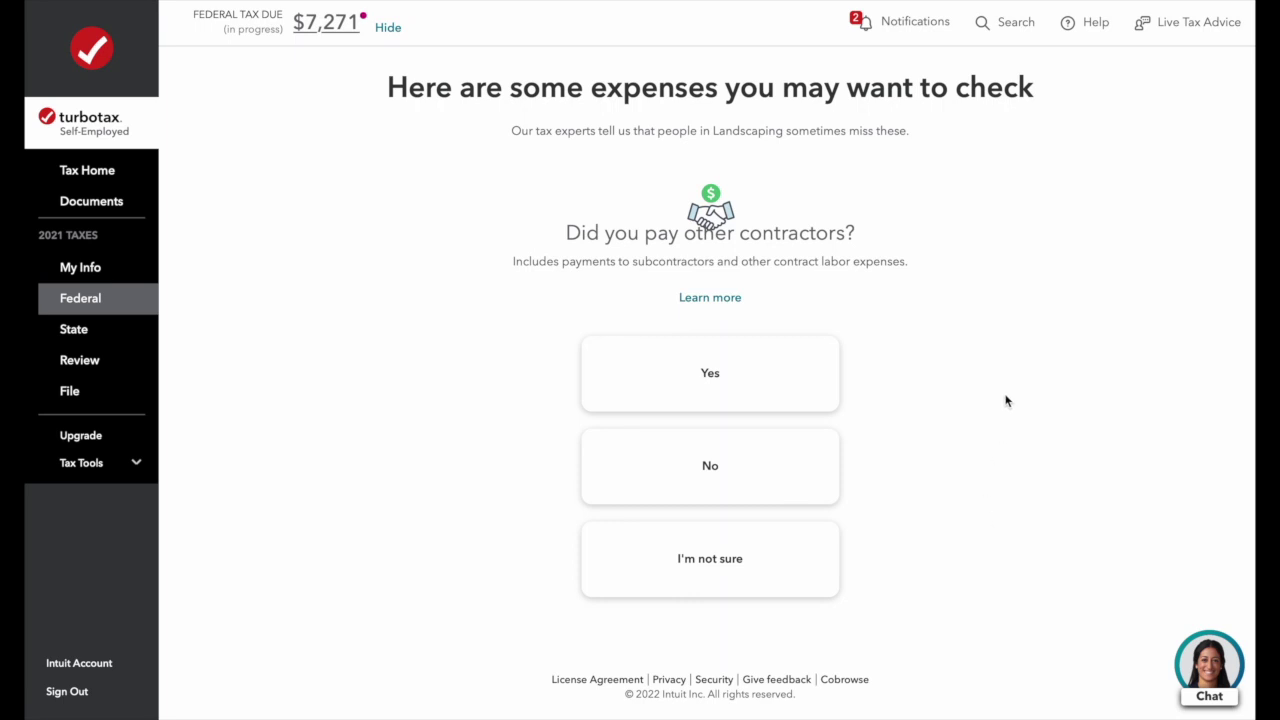
left_click(760, 477)
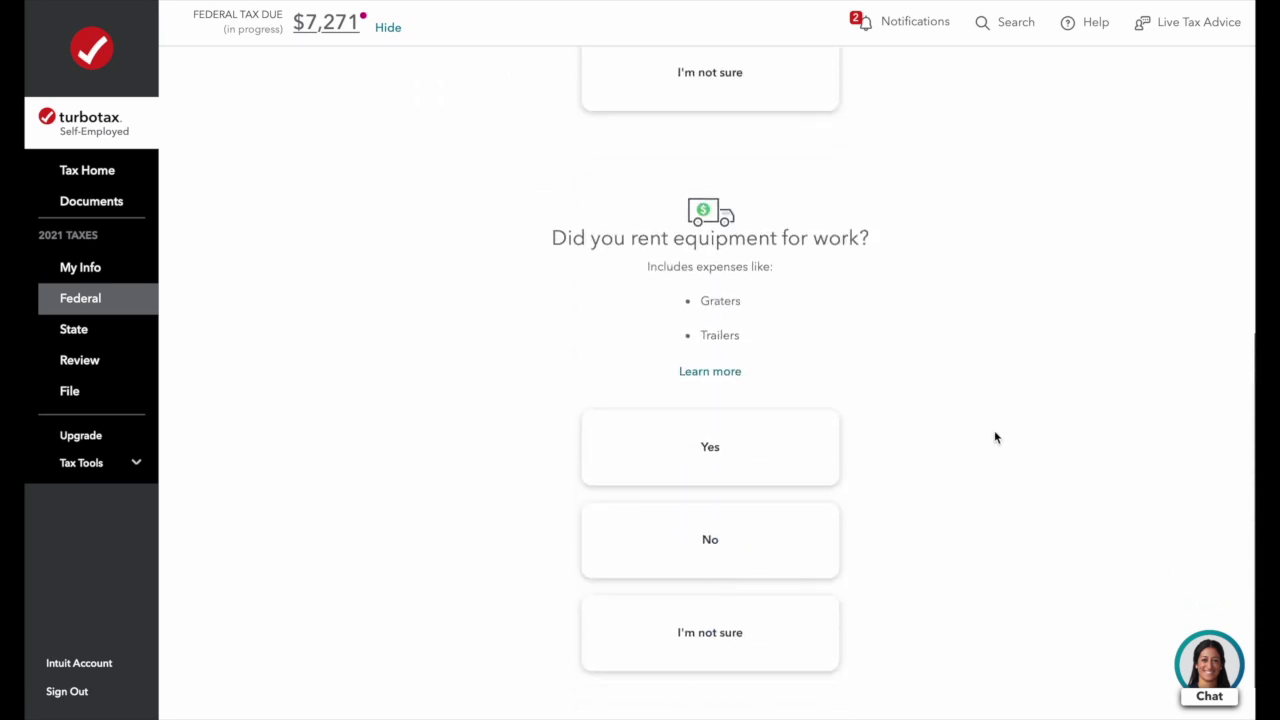
left_click(695, 550)
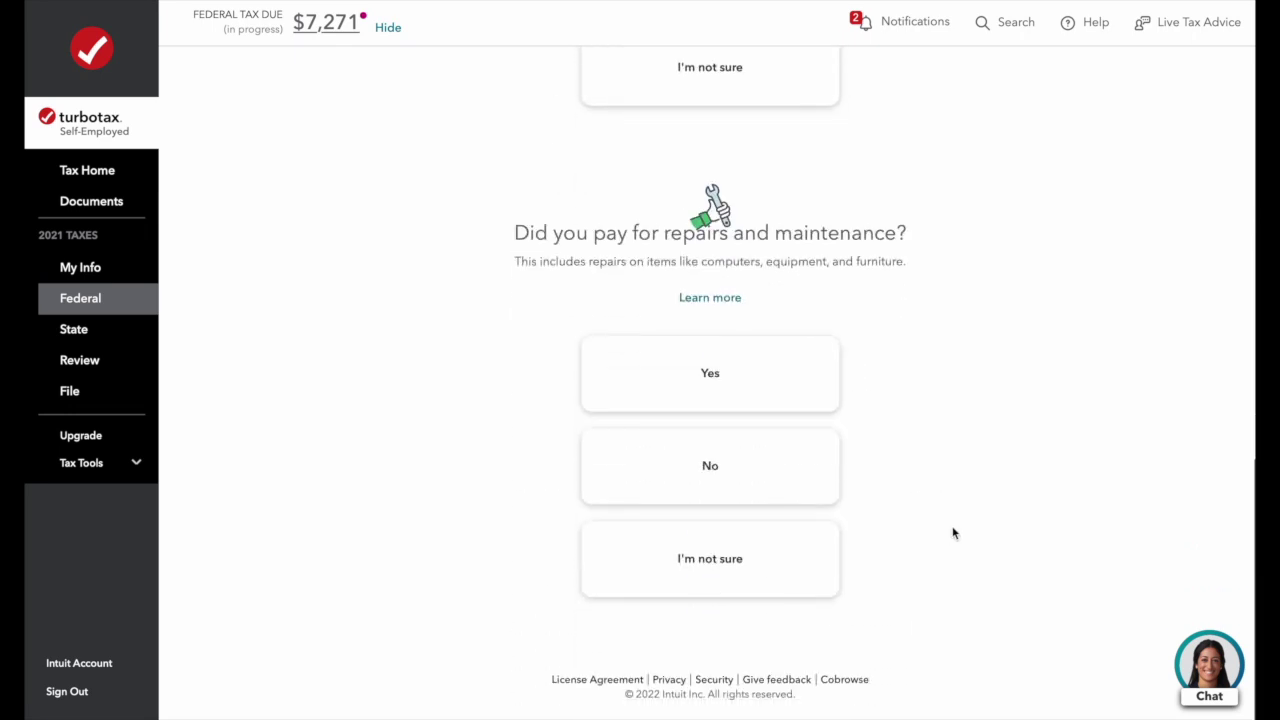
left_click(726, 466)
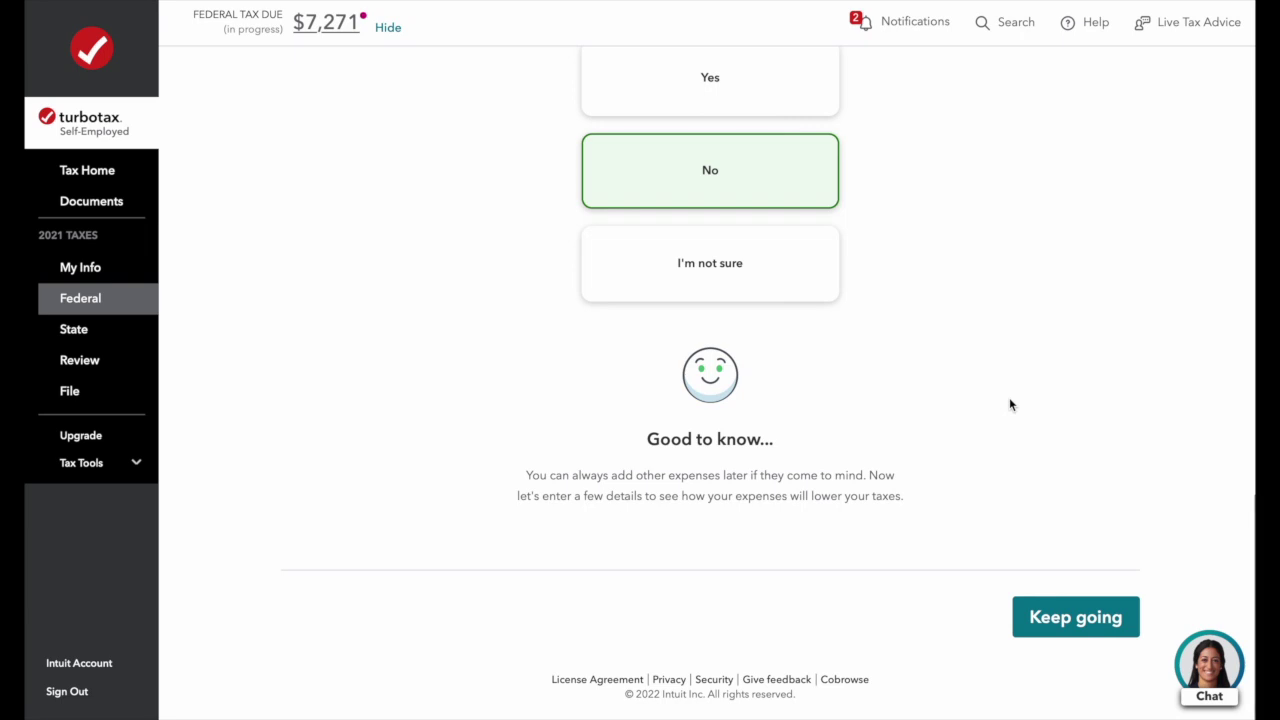
left_click(1079, 619)
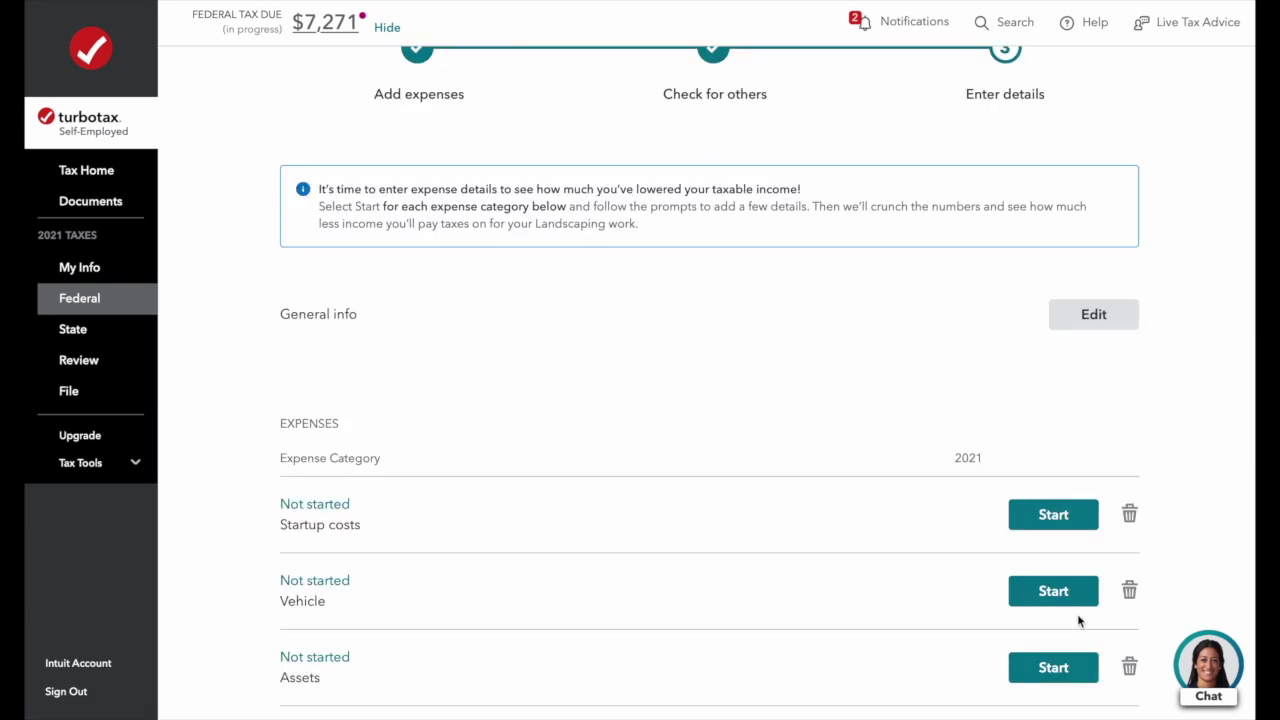
Add an Accounting startup cost of $500 incurred 11/01/2020.
scroll(1079, 621, "down", 1)
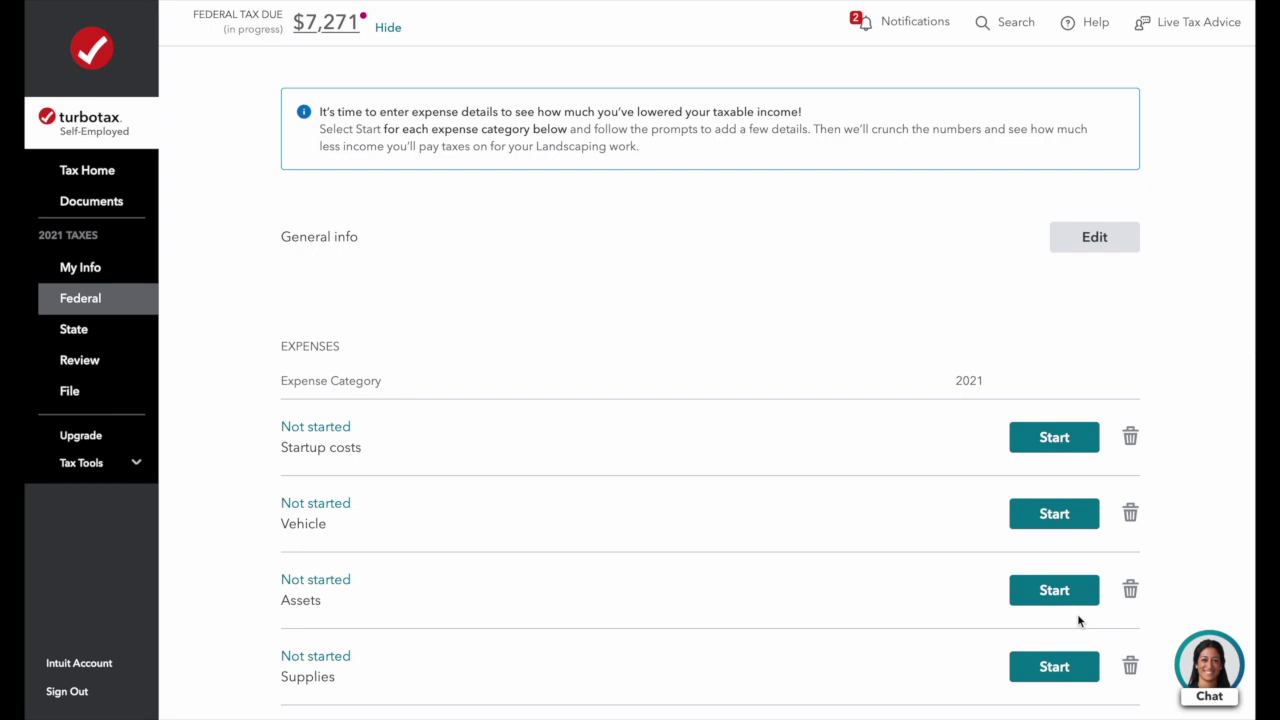
left_click(1046, 449)
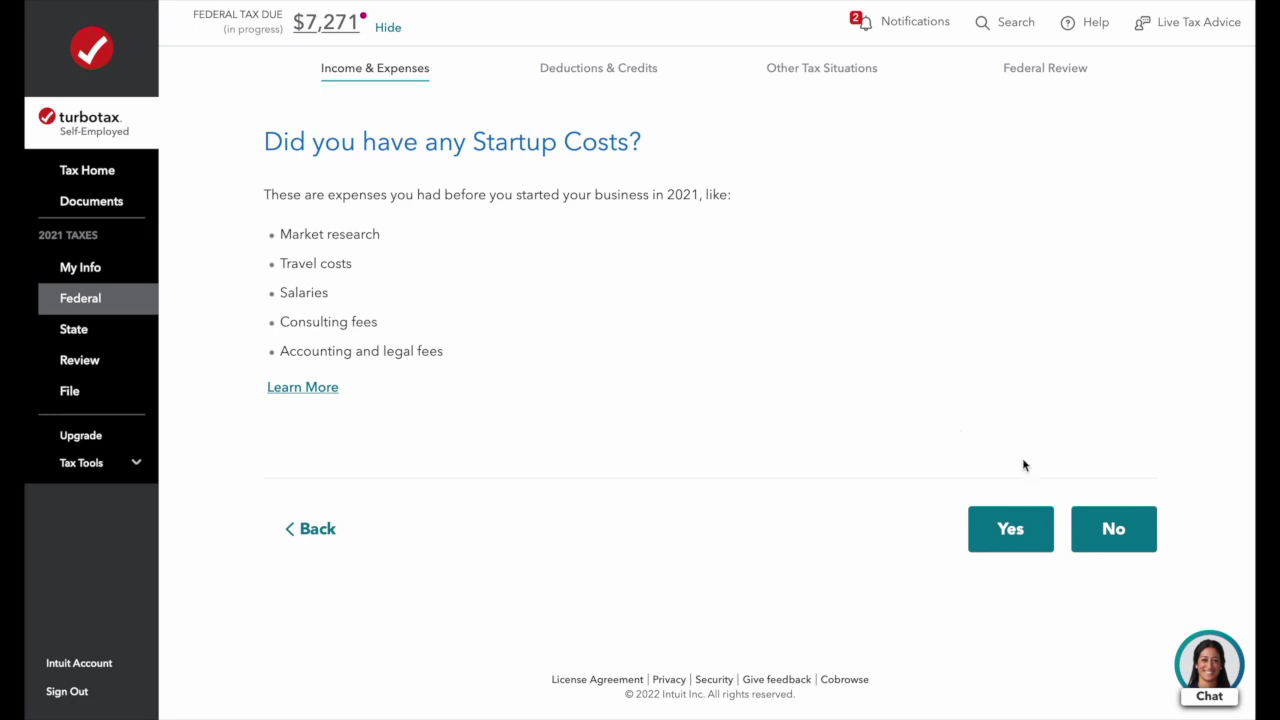
left_click(1014, 533)
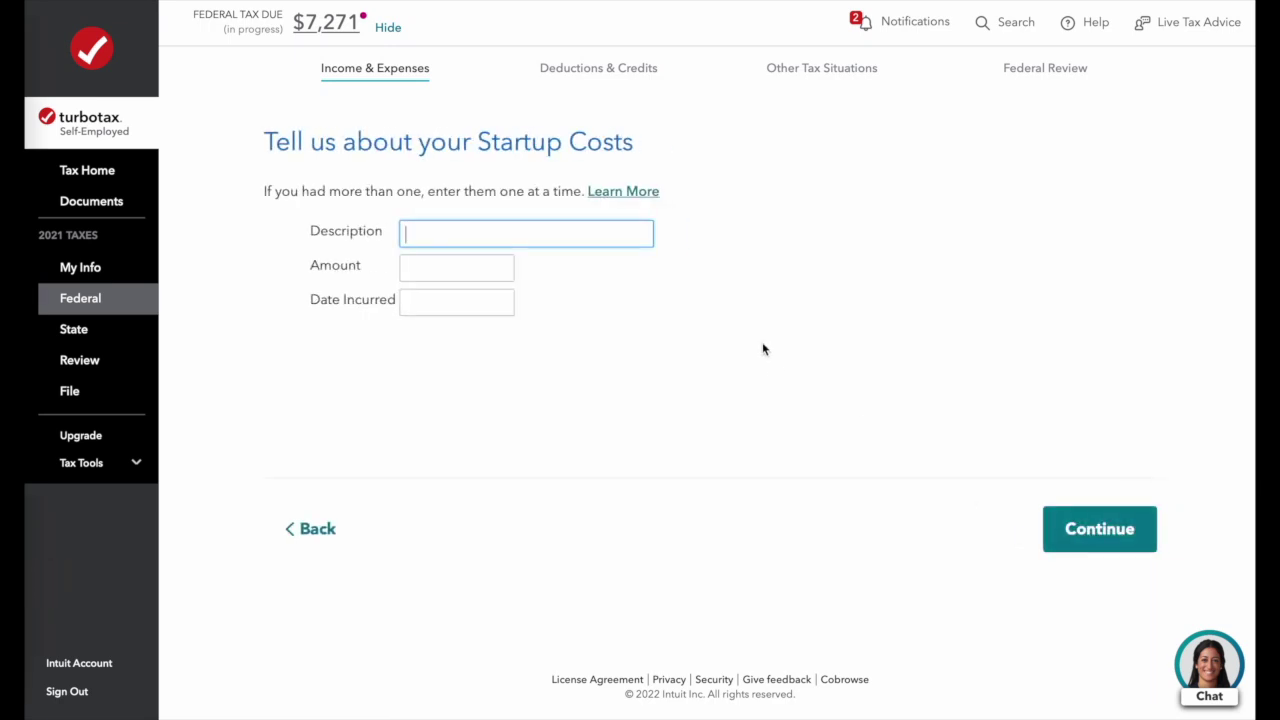
type("Accounting")
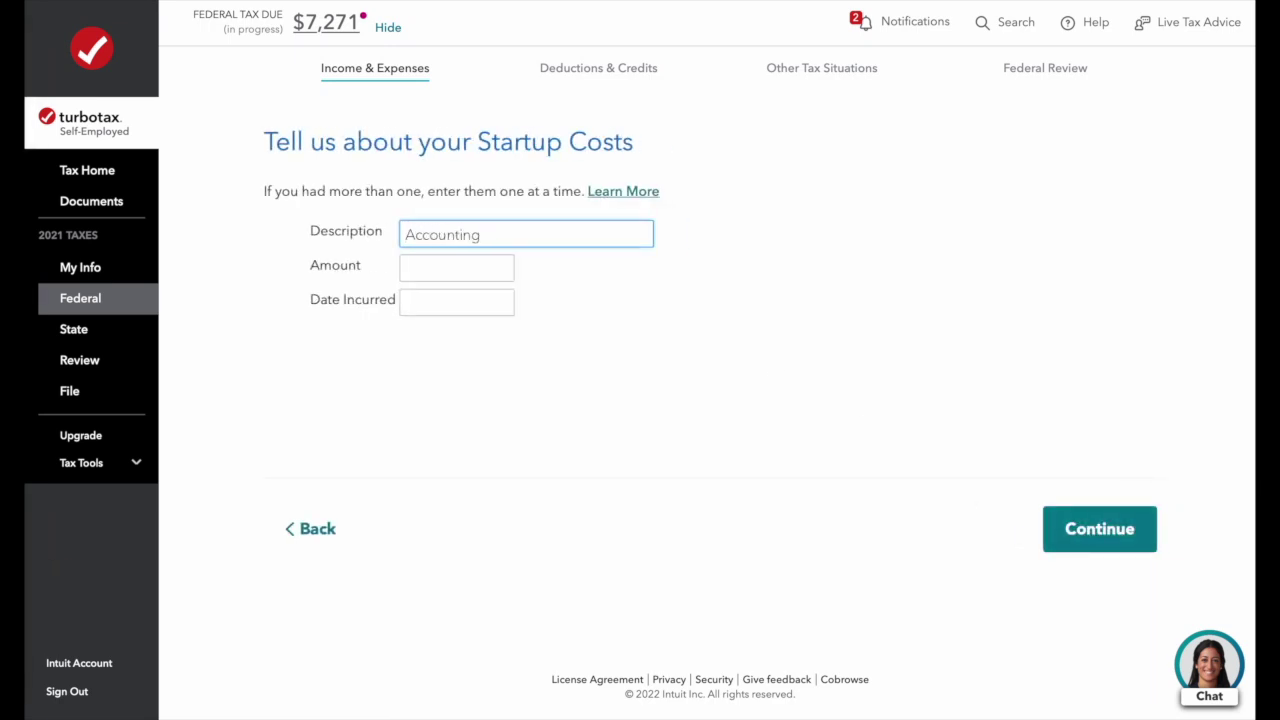
key("Tab")
type("500")
key("Tab")
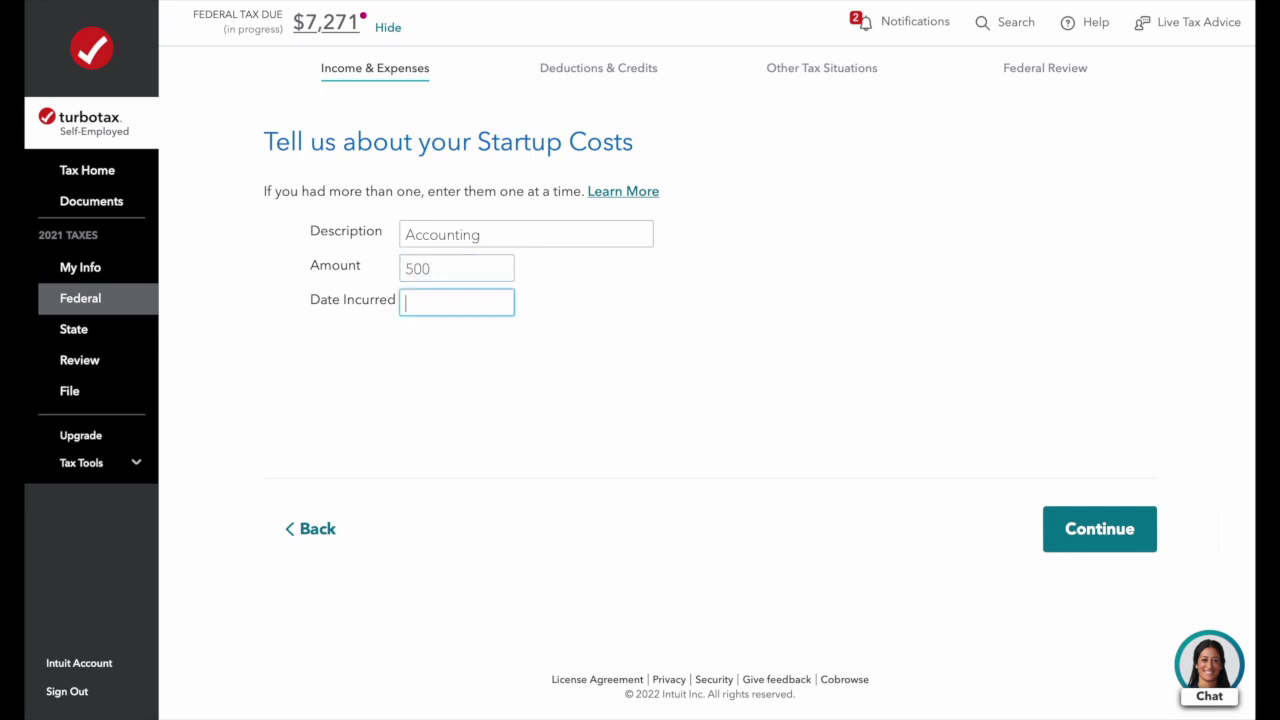
type("11/01/2020")
left_click(1100, 528)
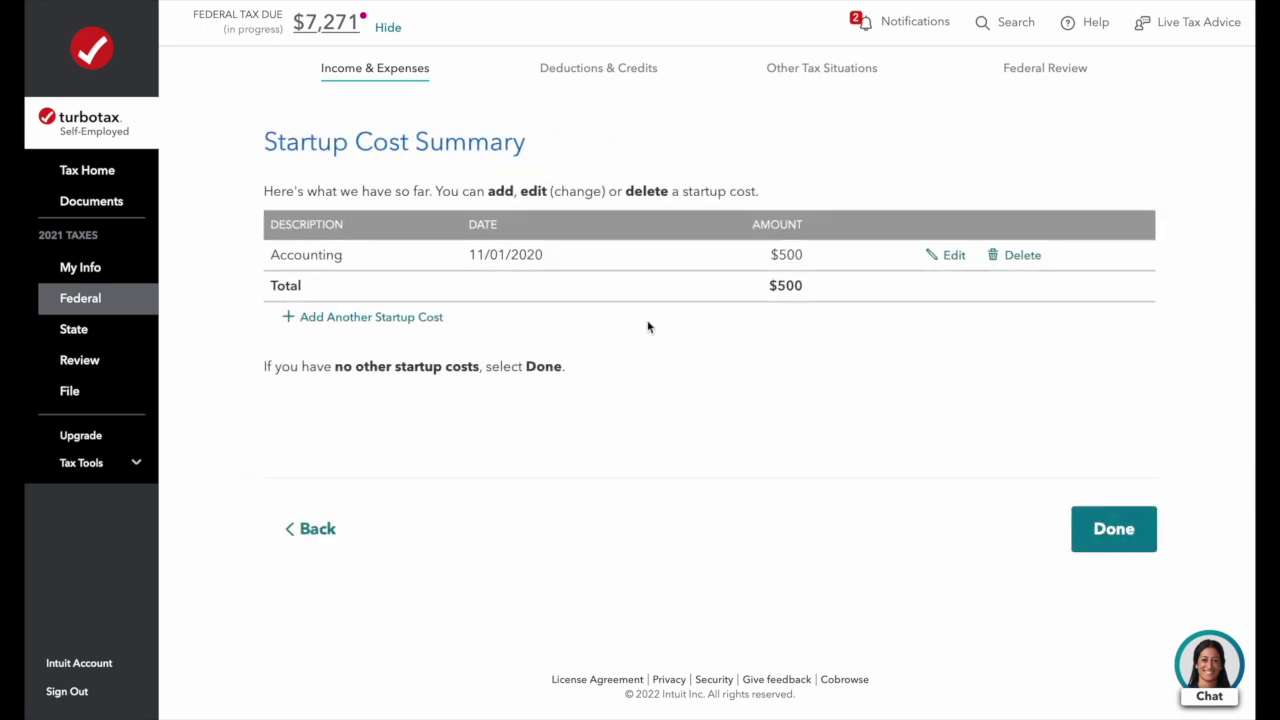
Add an Advertising startup cost of $1,500 incurred 12/01/2020 and finish the startup cost list.
left_click(360, 318)
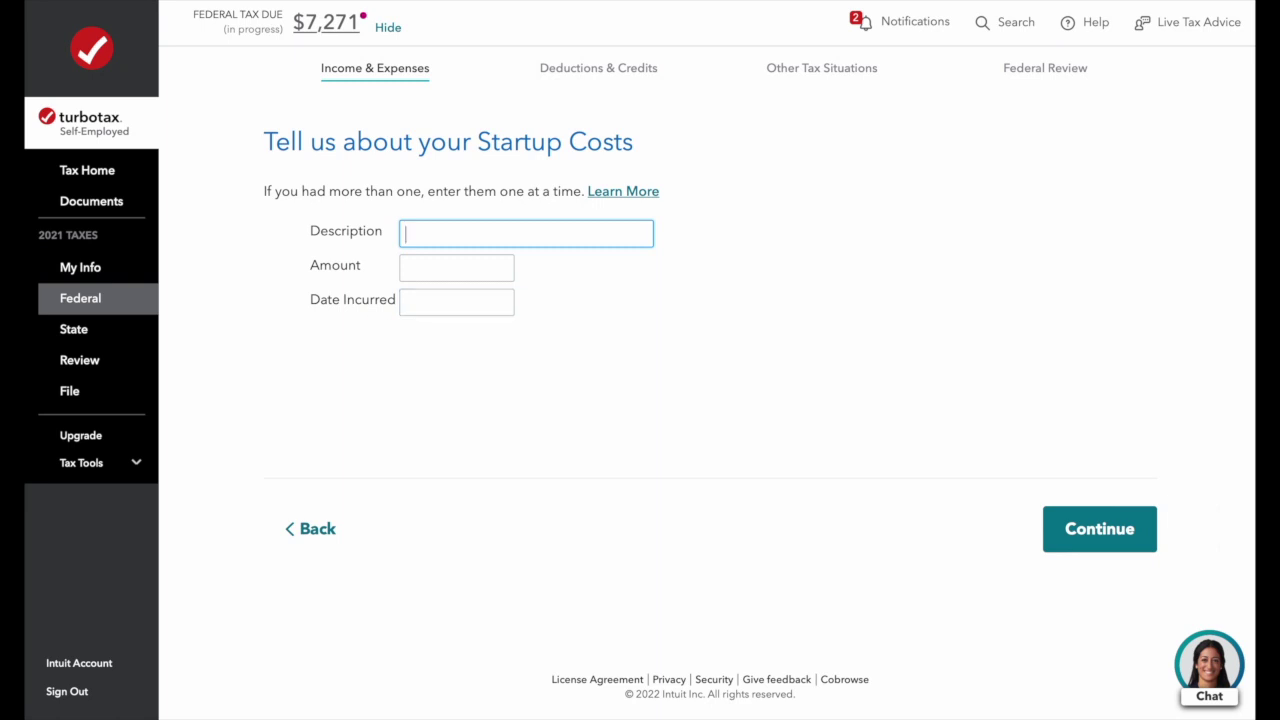
type("Advertising")
key("Tab")
type("1500")
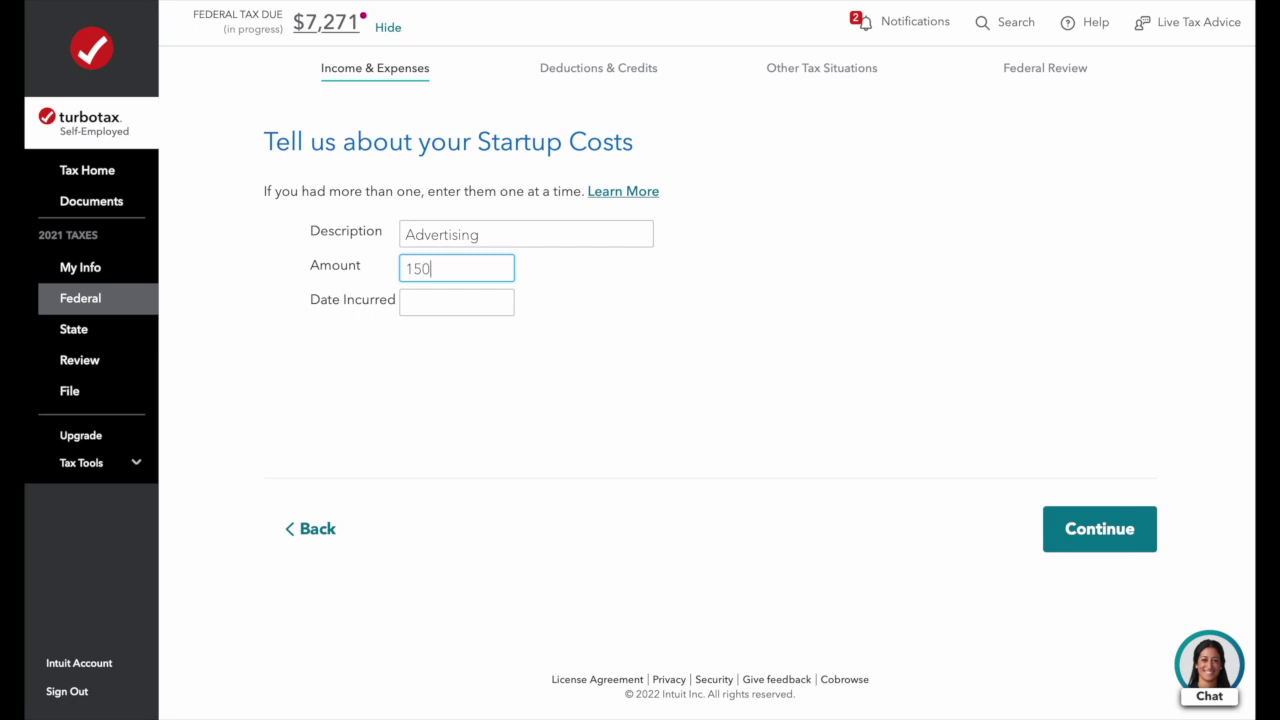
key("Tab")
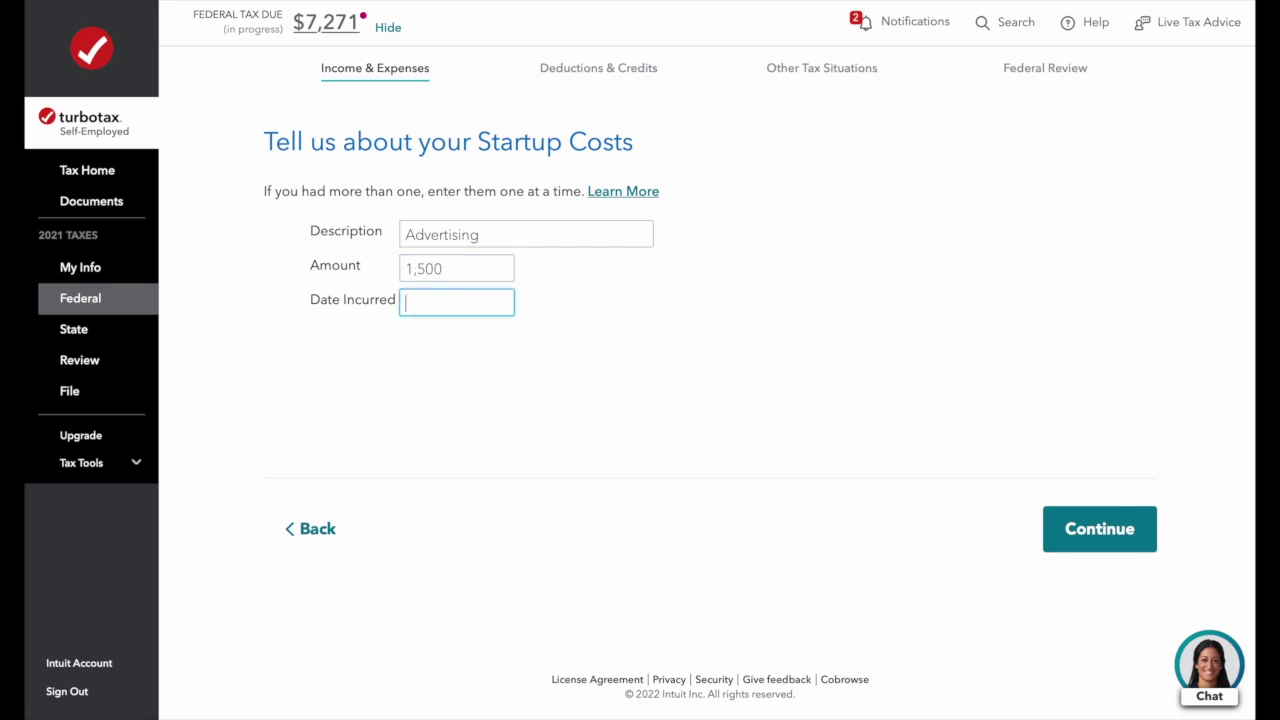
type("12/01/2020")
left_click(1110, 543)
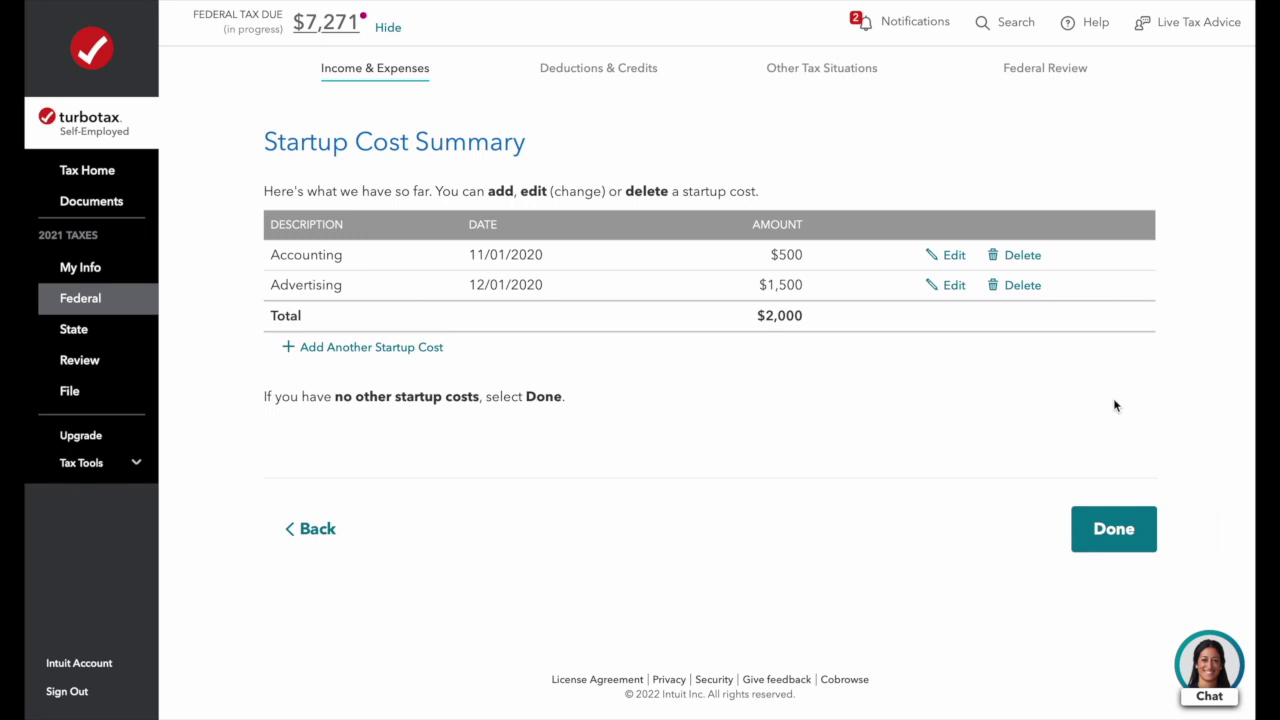
left_click(1131, 530)
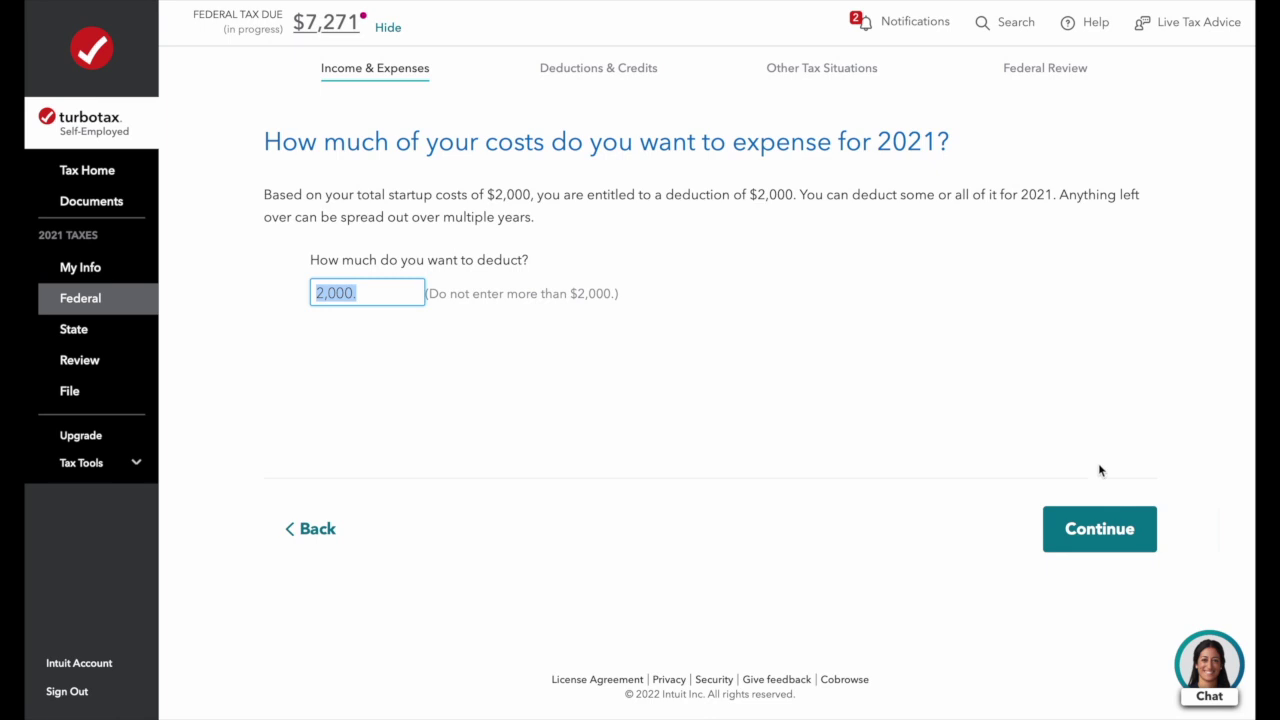
Keep $2,000 as the 2021 startup-cost deduction and return to the Landscaping summary.
left_click(1129, 535)
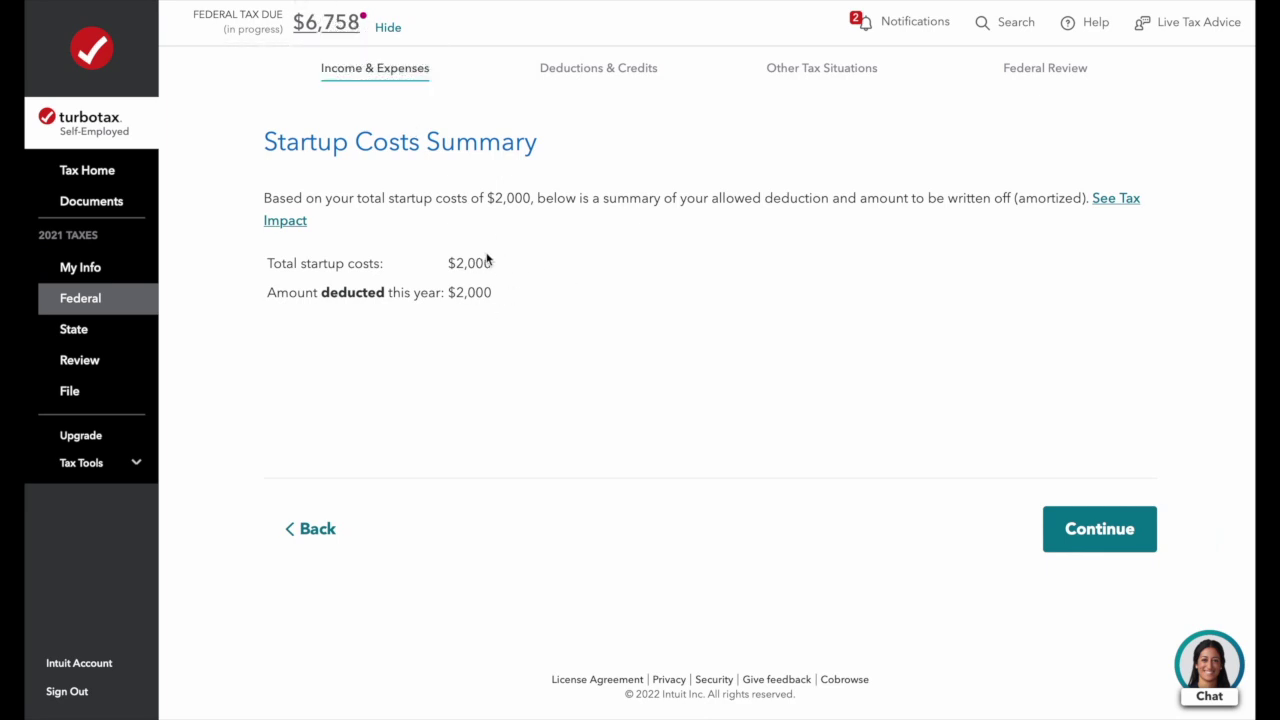
left_click(1096, 536)
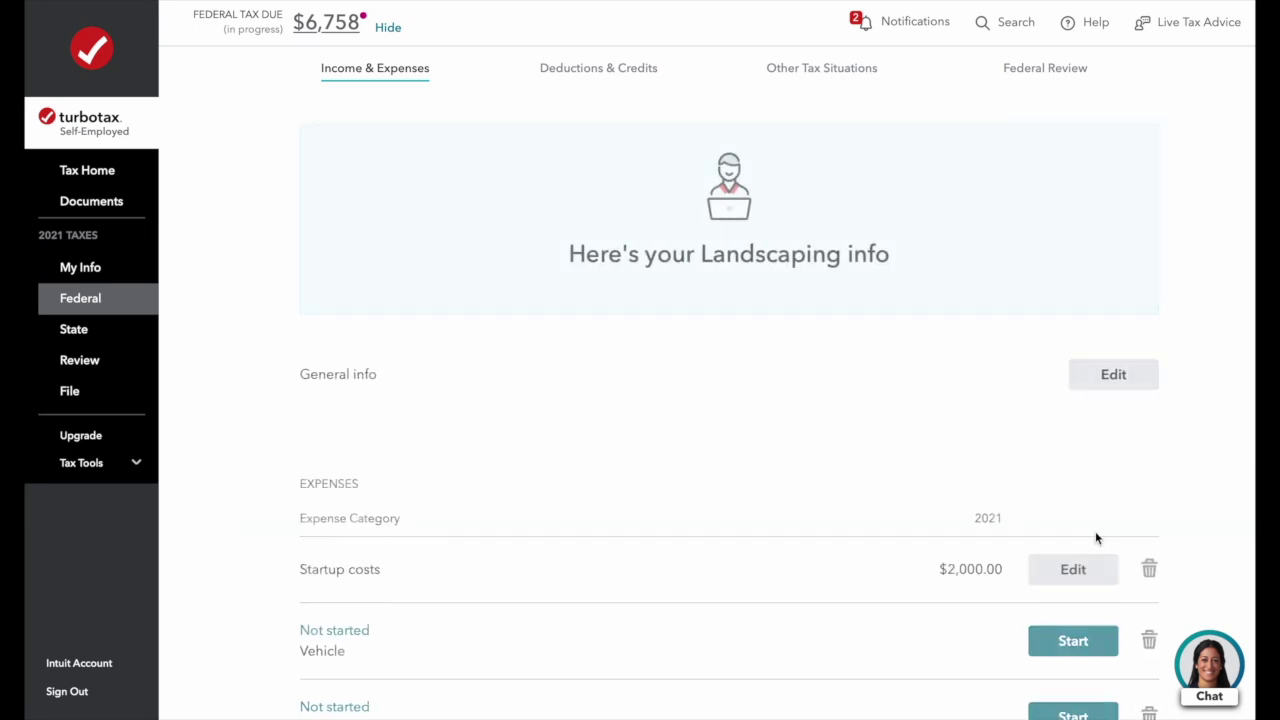
Start the Vehicle expense and answer Yes that a car or truck was used.
scroll(1096, 538, "down", 1)
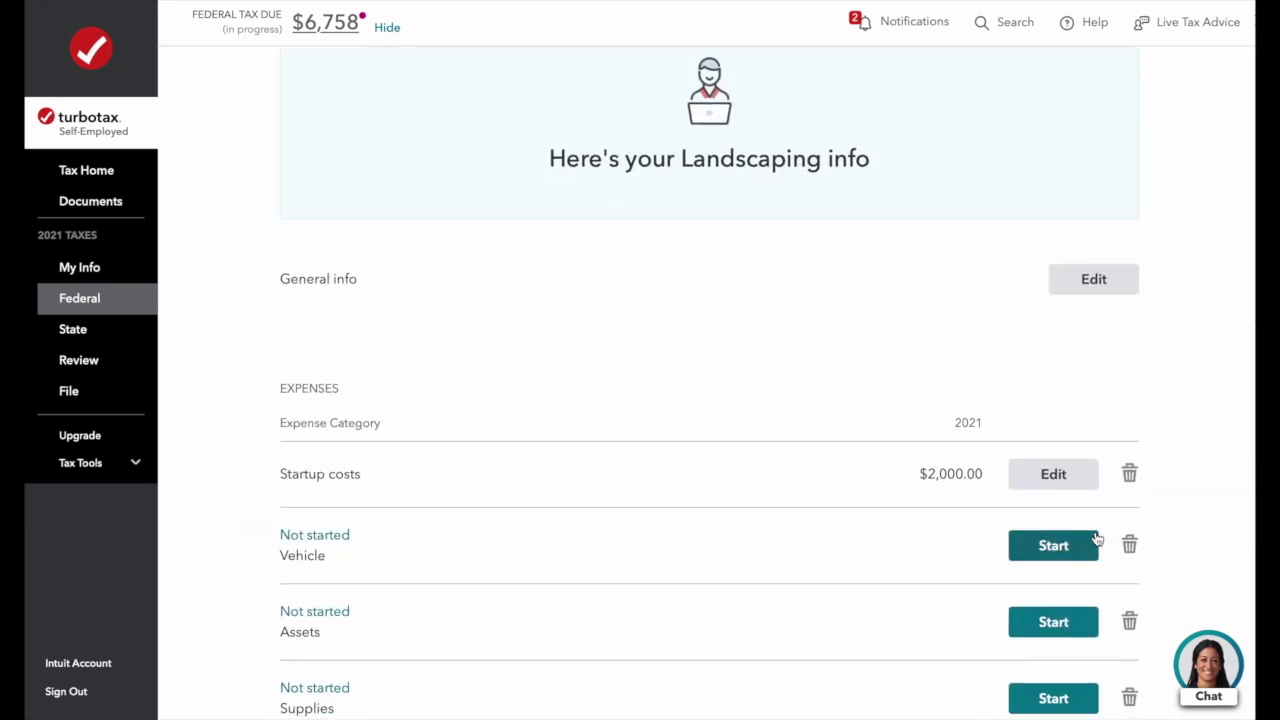
left_click(1040, 549)
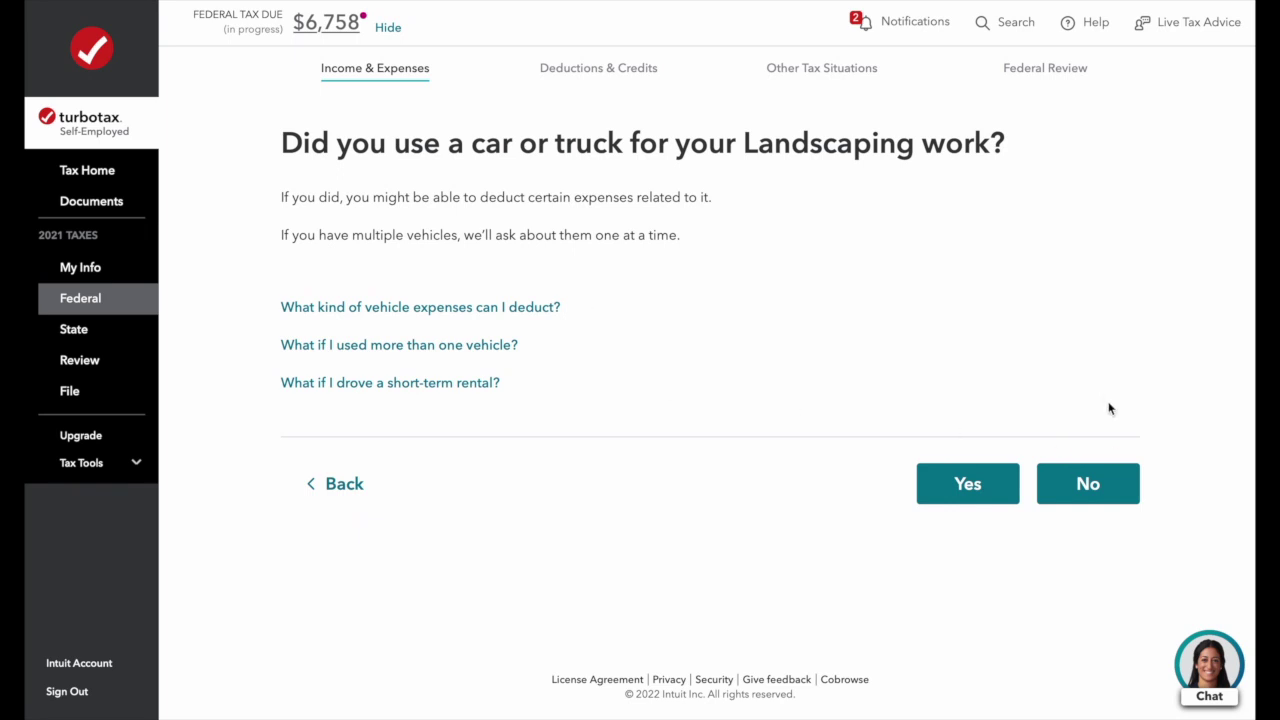
left_click(968, 486)
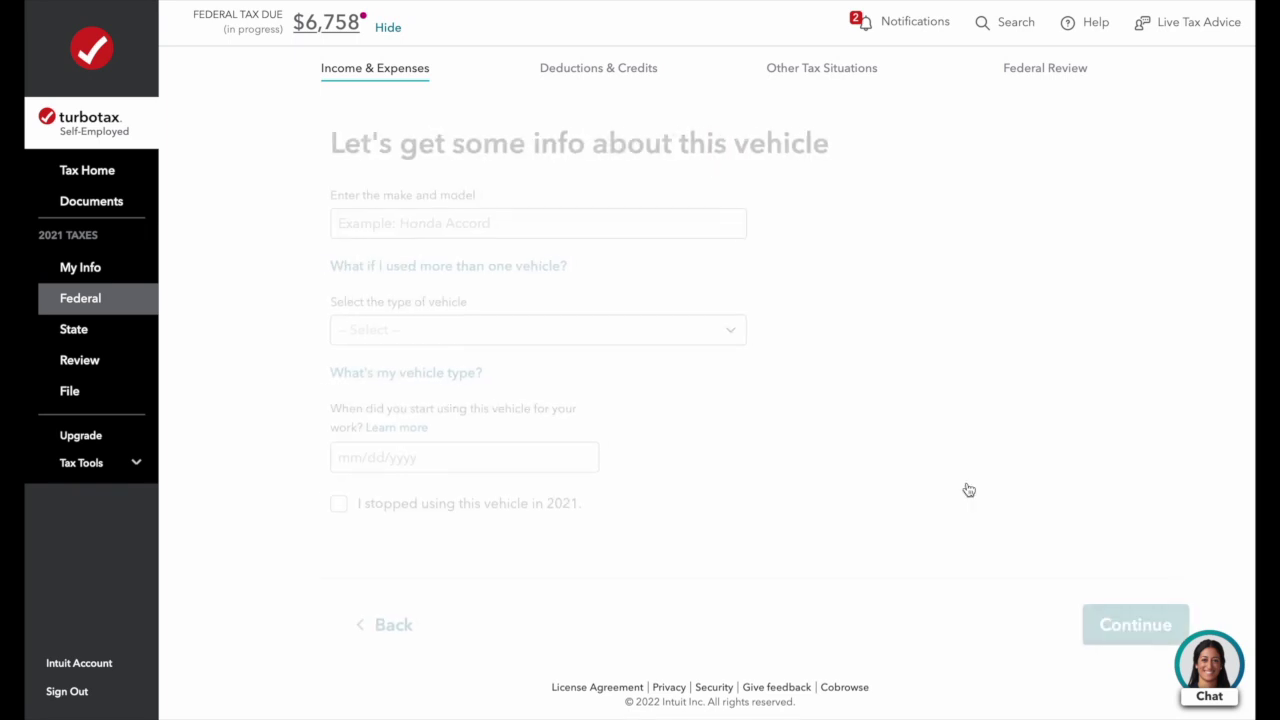
Enter a Ford F150, Light truck/van/SUV under 6,000 lbs, first used for work 01/01/2021.
left_click(503, 235)
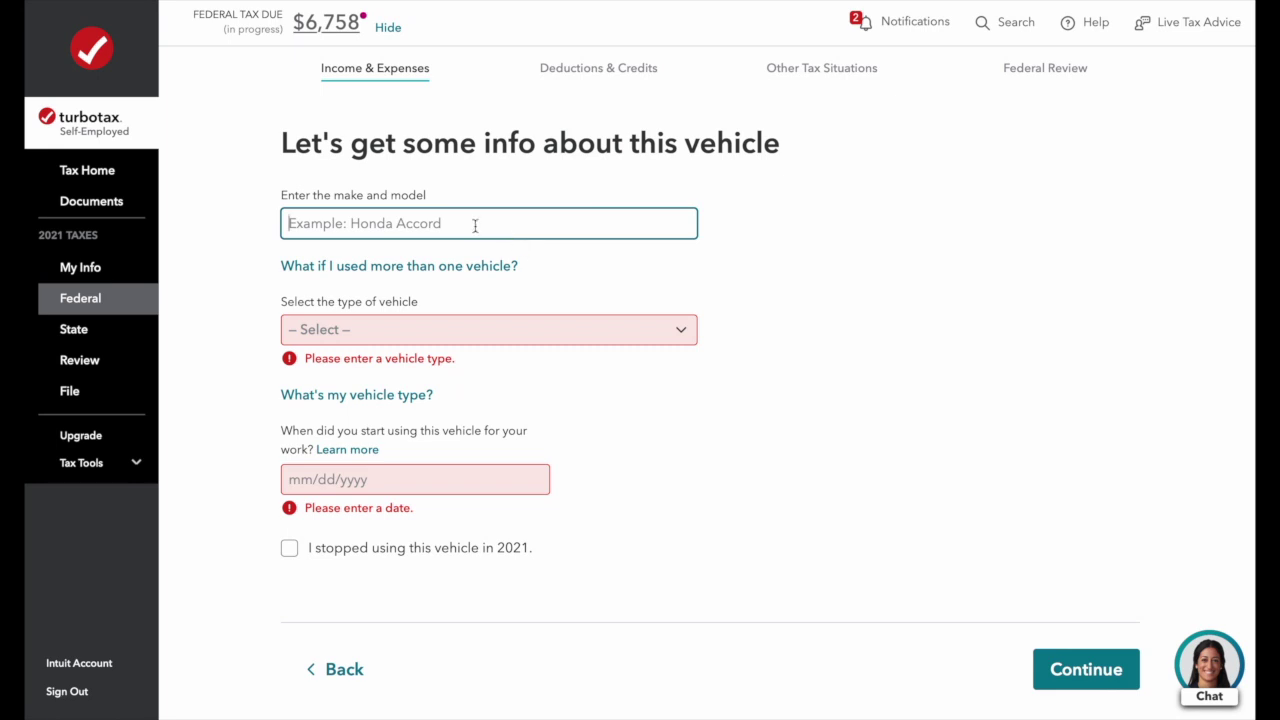
type("O")
key("BackSpace")
type("Ford F150")
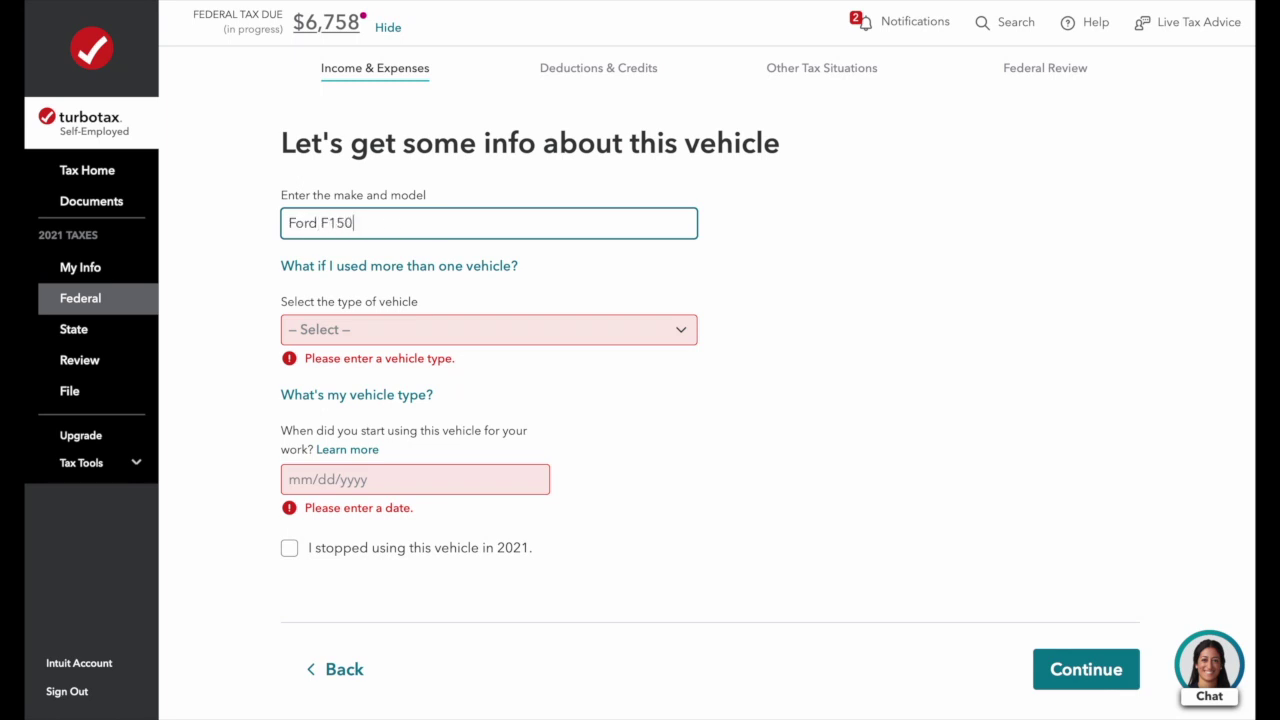
key("Tab")
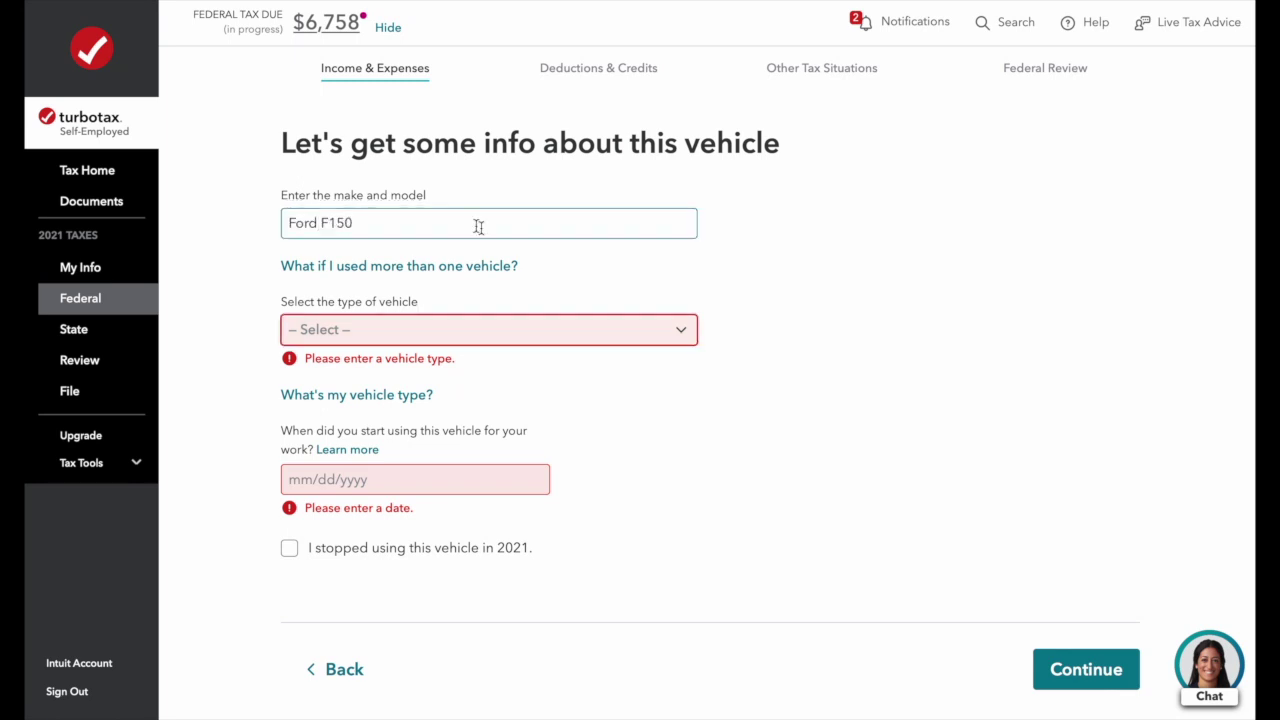
left_click(684, 339)
left_click(609, 370)
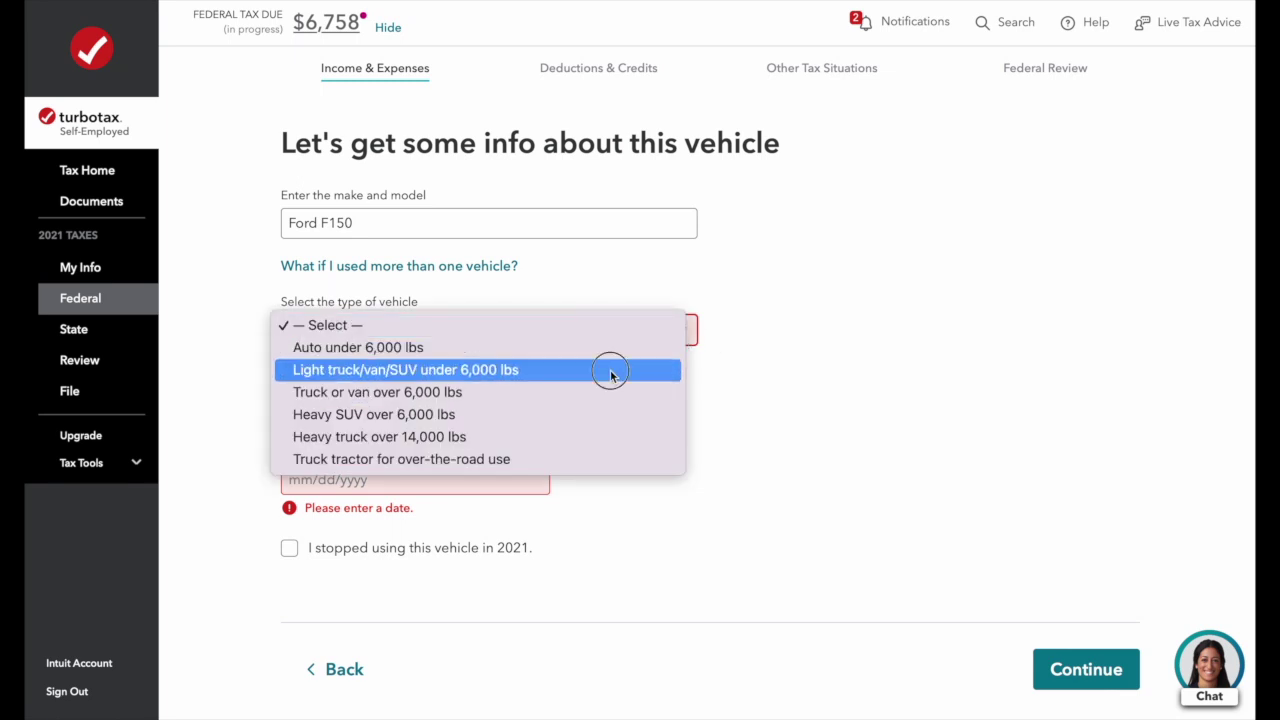
left_click(463, 462)
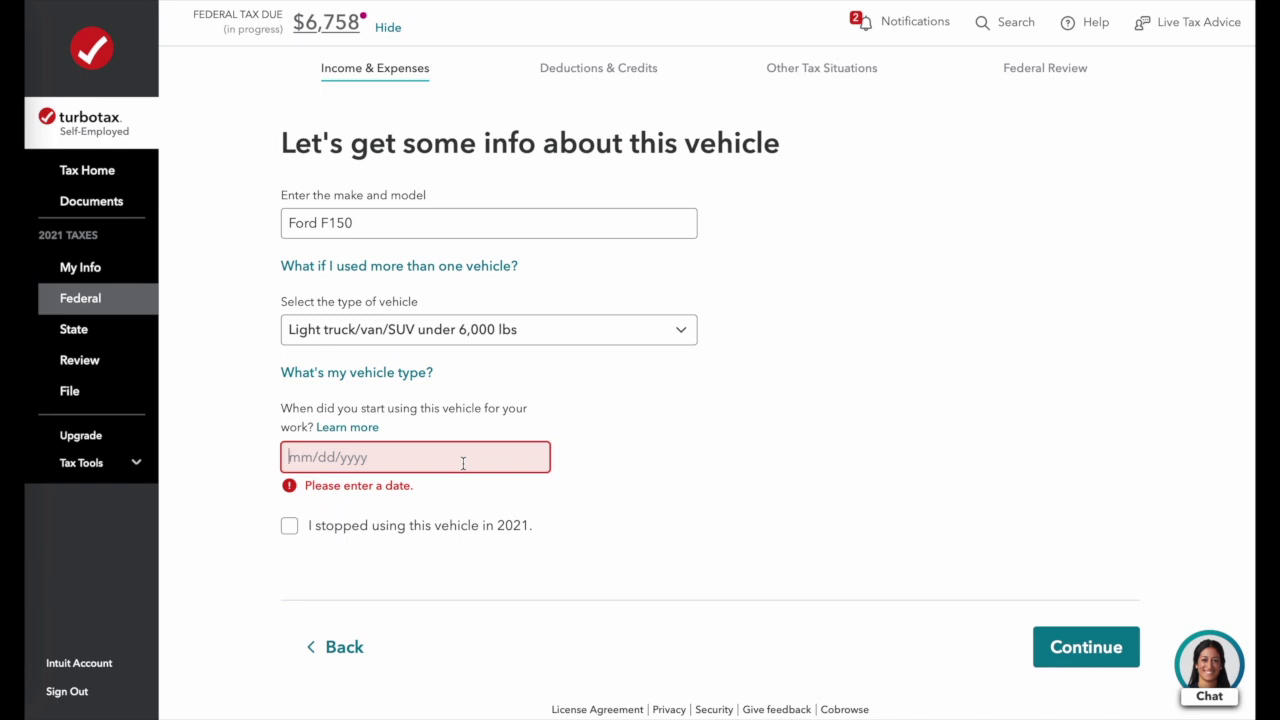
type("01/1")
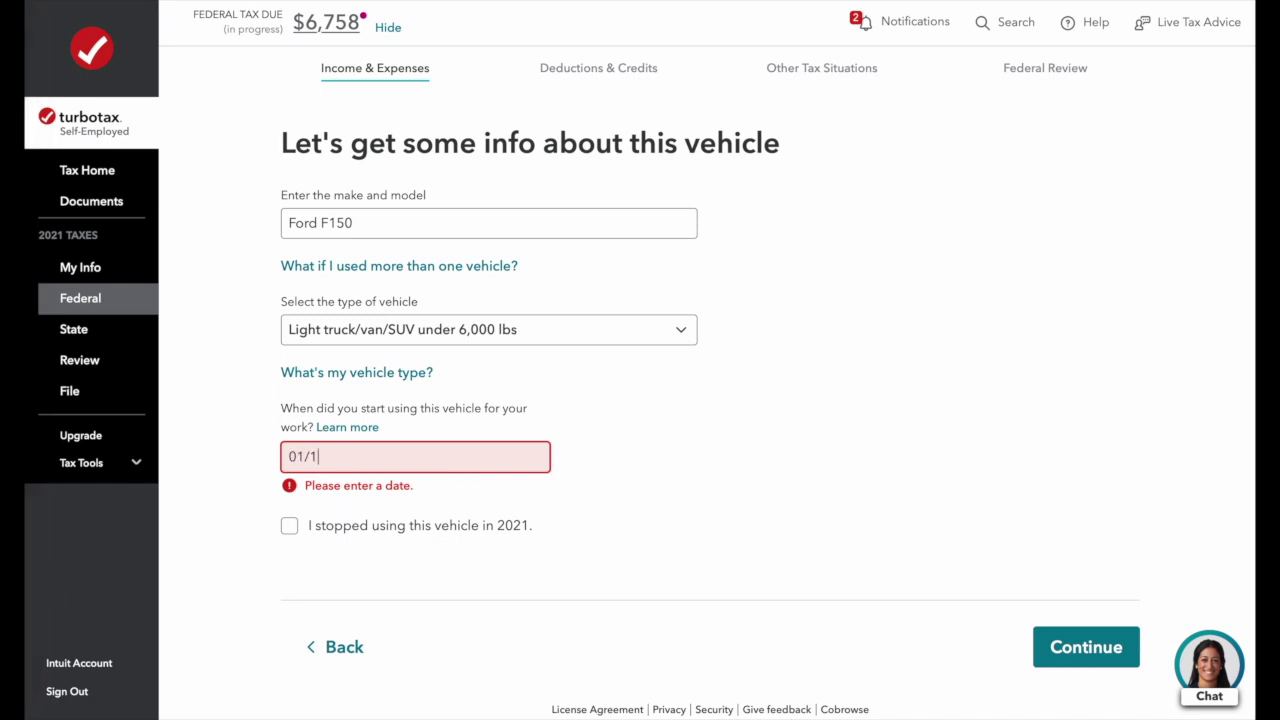
key("BackSpace")
type("01/2021")
left_click(1074, 658)
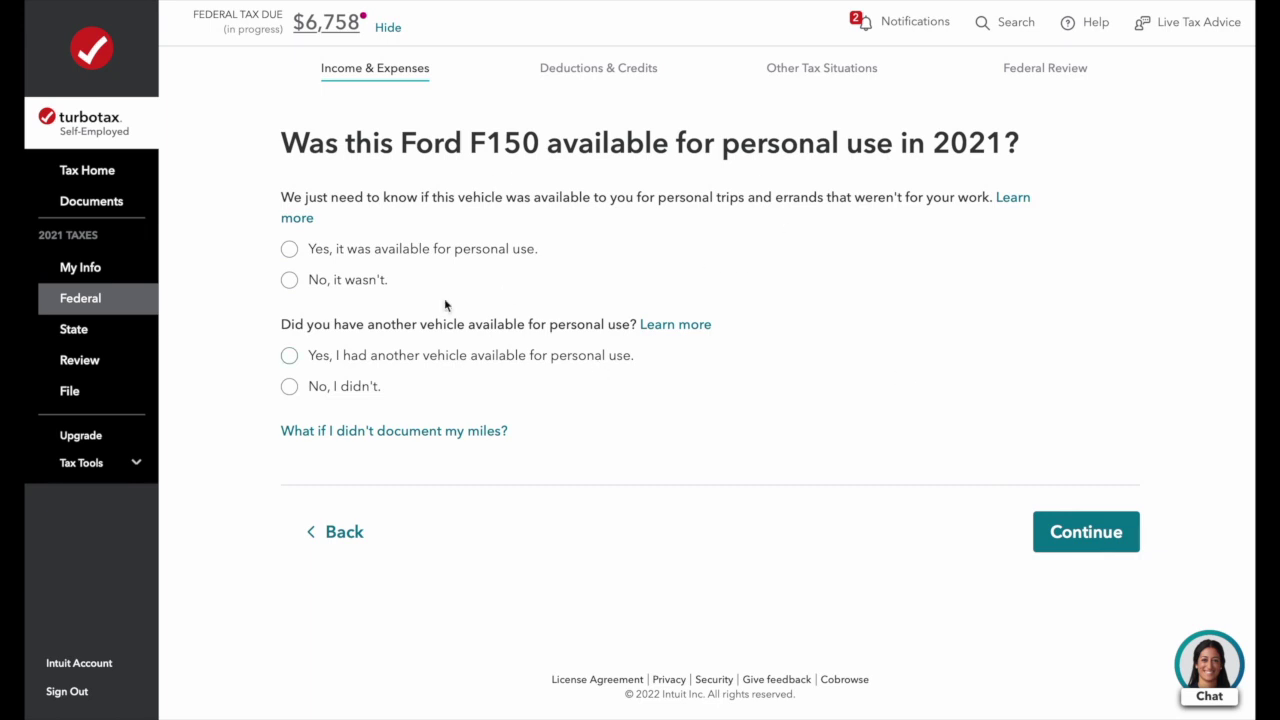
Answer Yes to personal-use availability for the F150 and another vehicle, and Yes to tracked work miles.
left_click(289, 251)
left_click(301, 360)
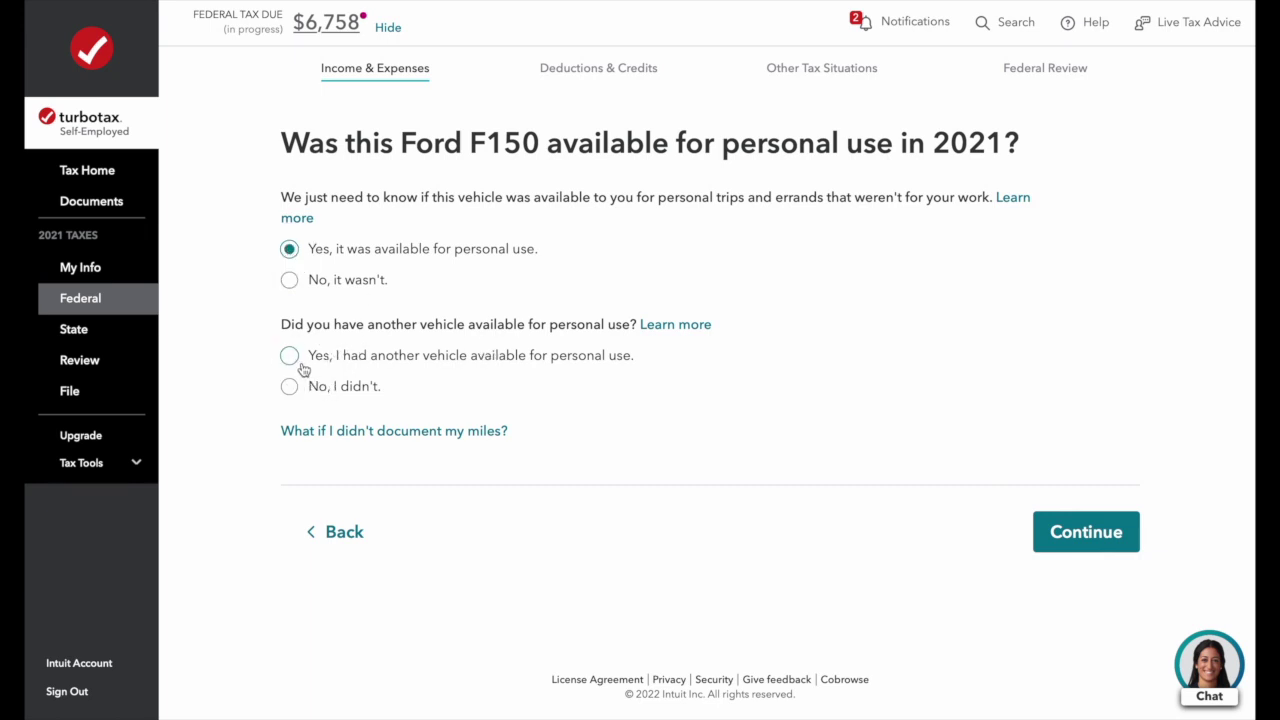
left_click(1054, 529)
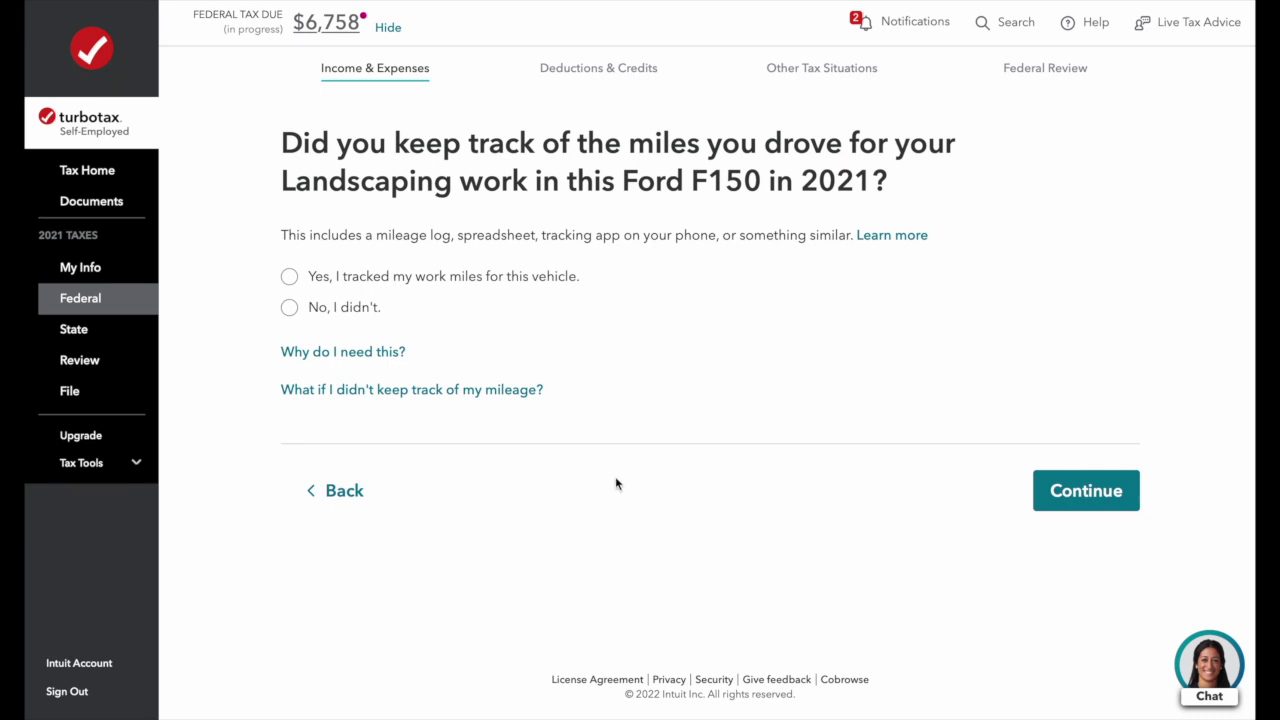
left_click(288, 280)
Enter 20231 total miles and 11256 Landscaping work miles for the Ford F150, with no vehicle fleet.
left_click(1090, 500)
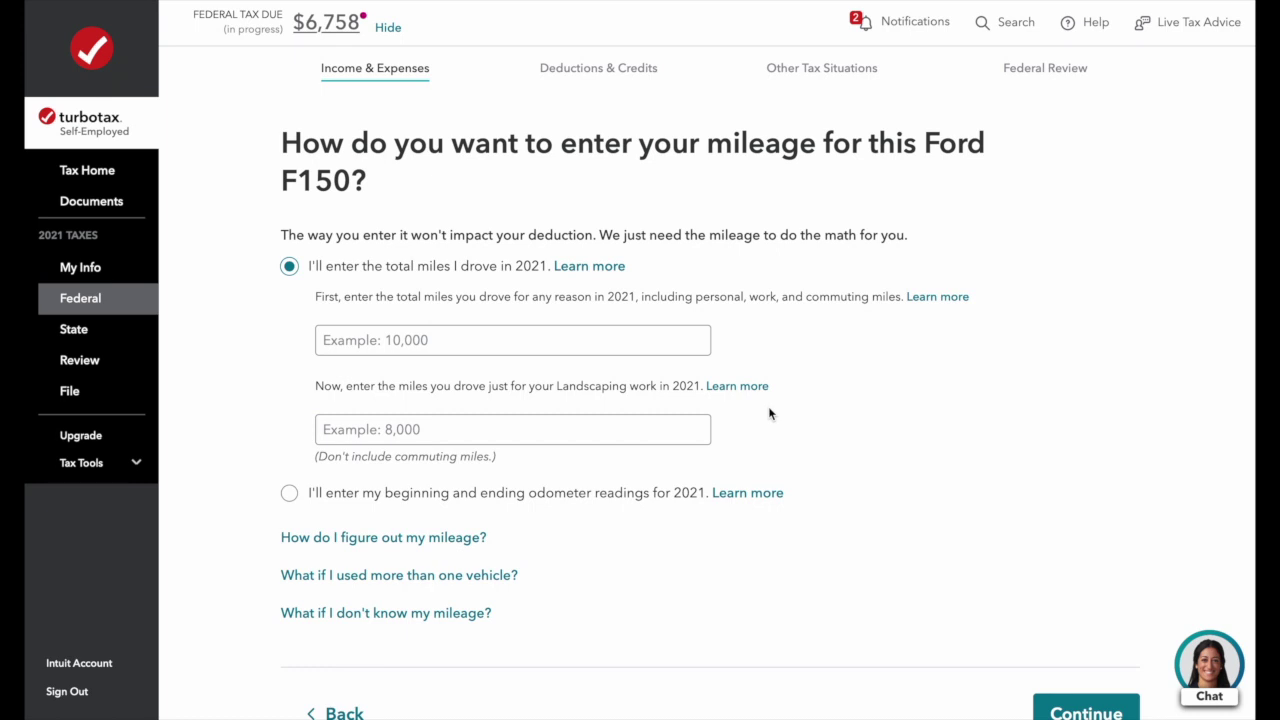
left_click(668, 336)
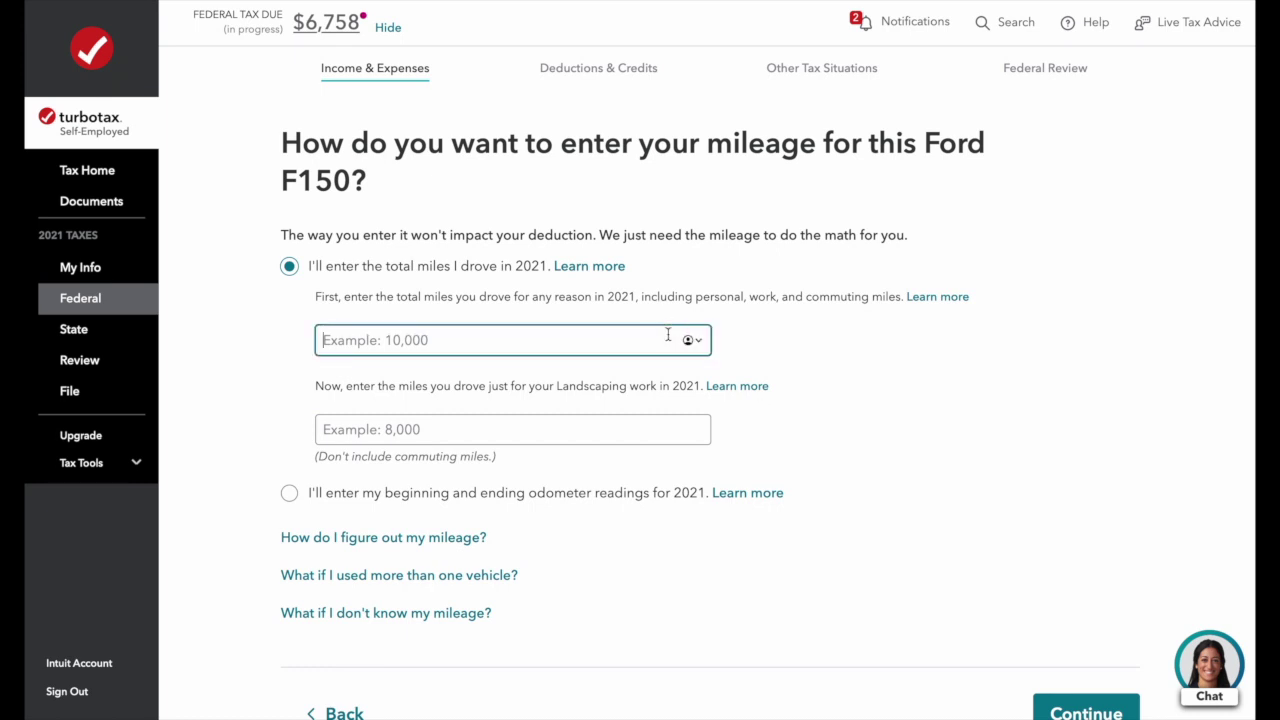
type("20231")
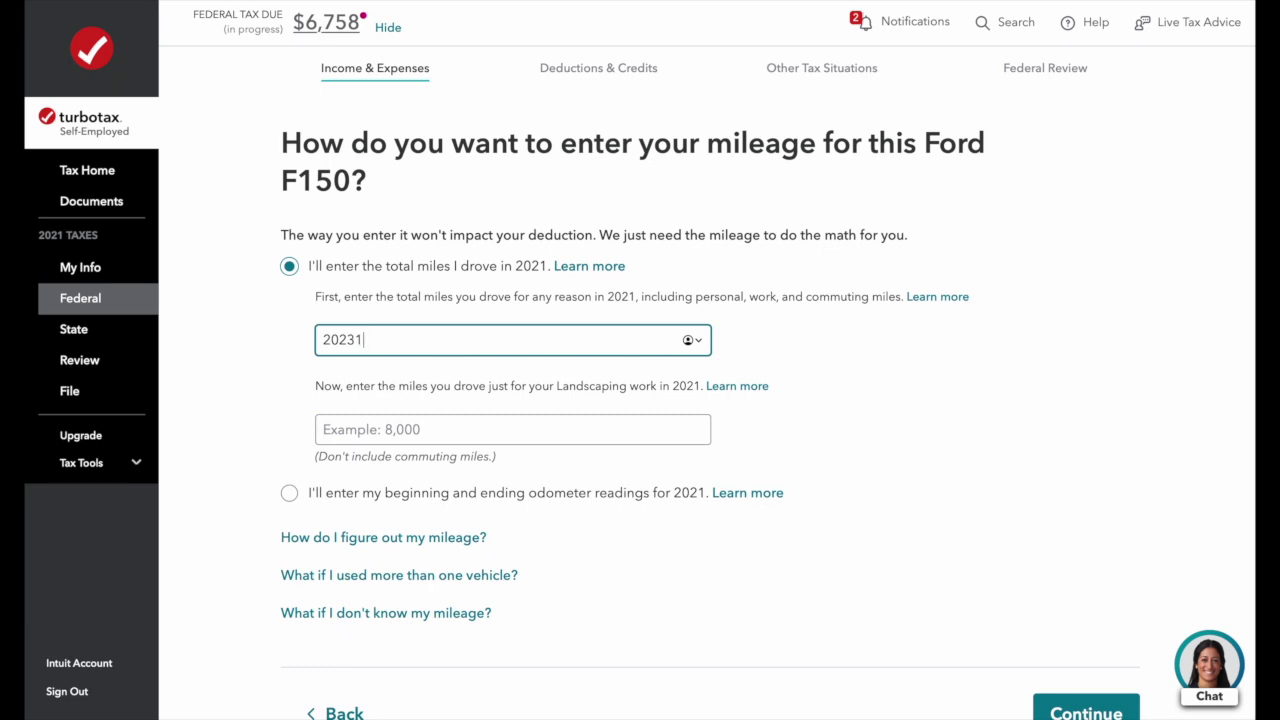
left_click(571, 437)
type("11256")
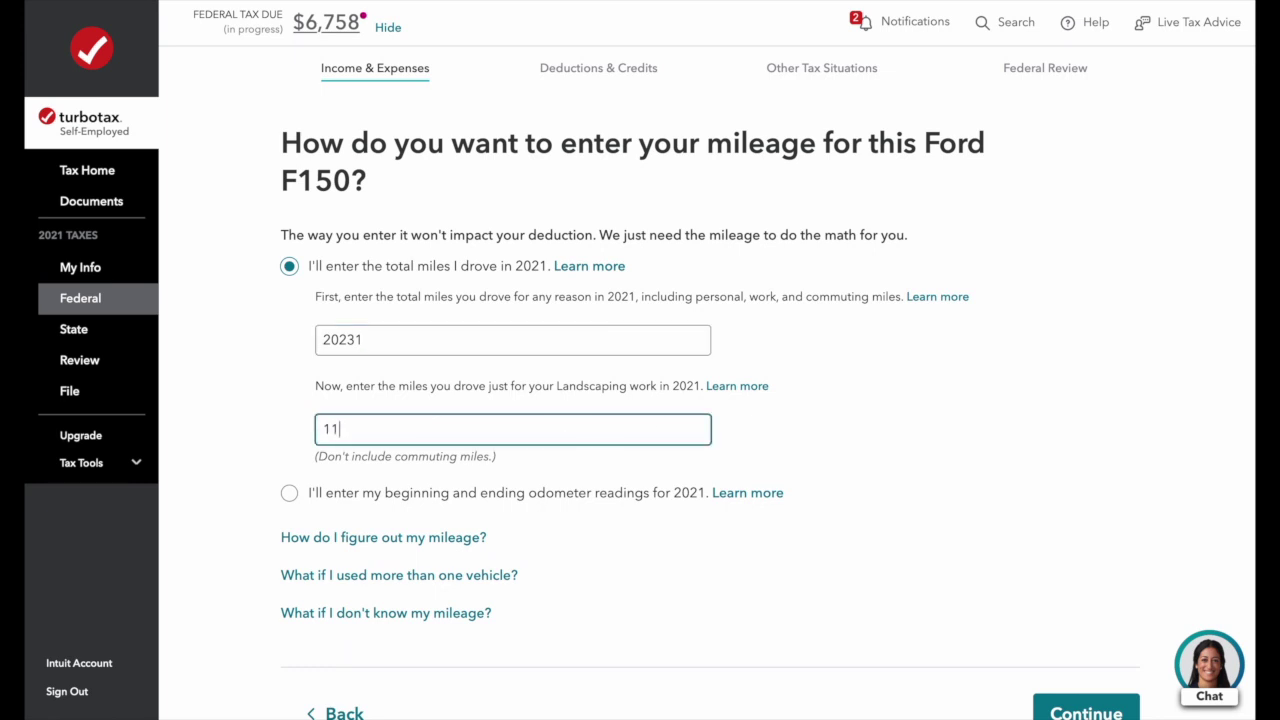
key("Return")
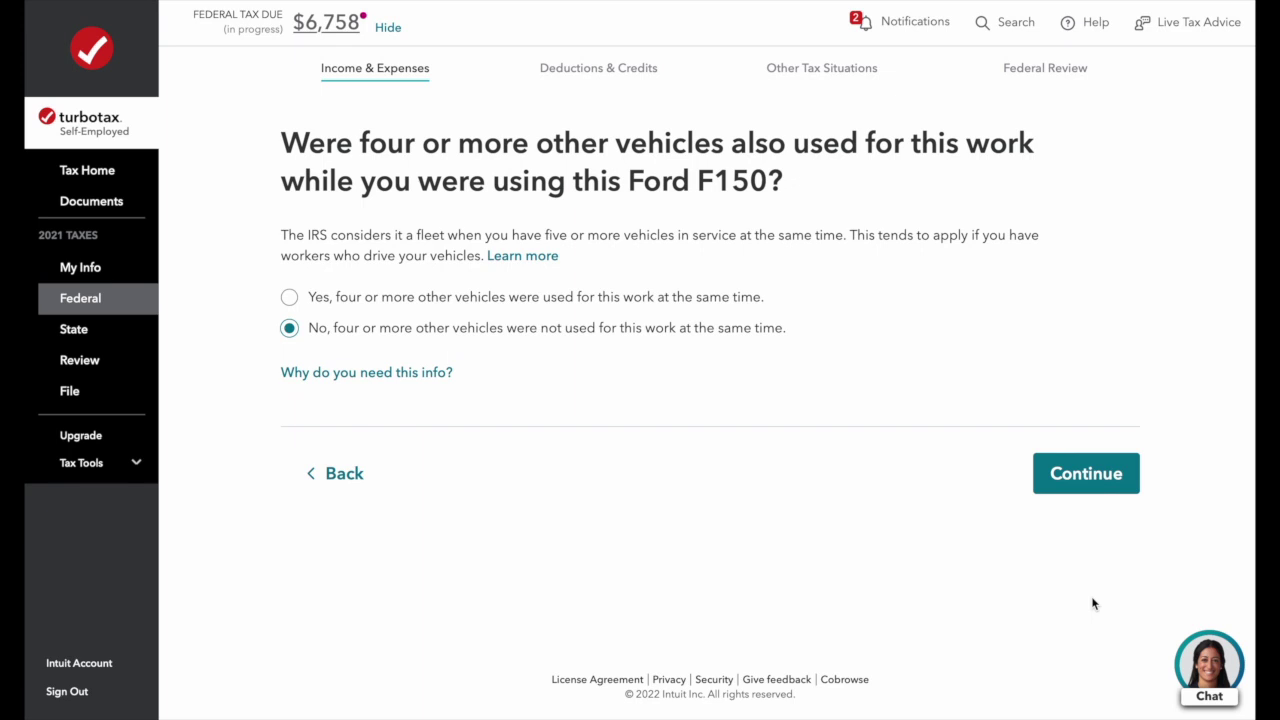
left_click(1104, 475)
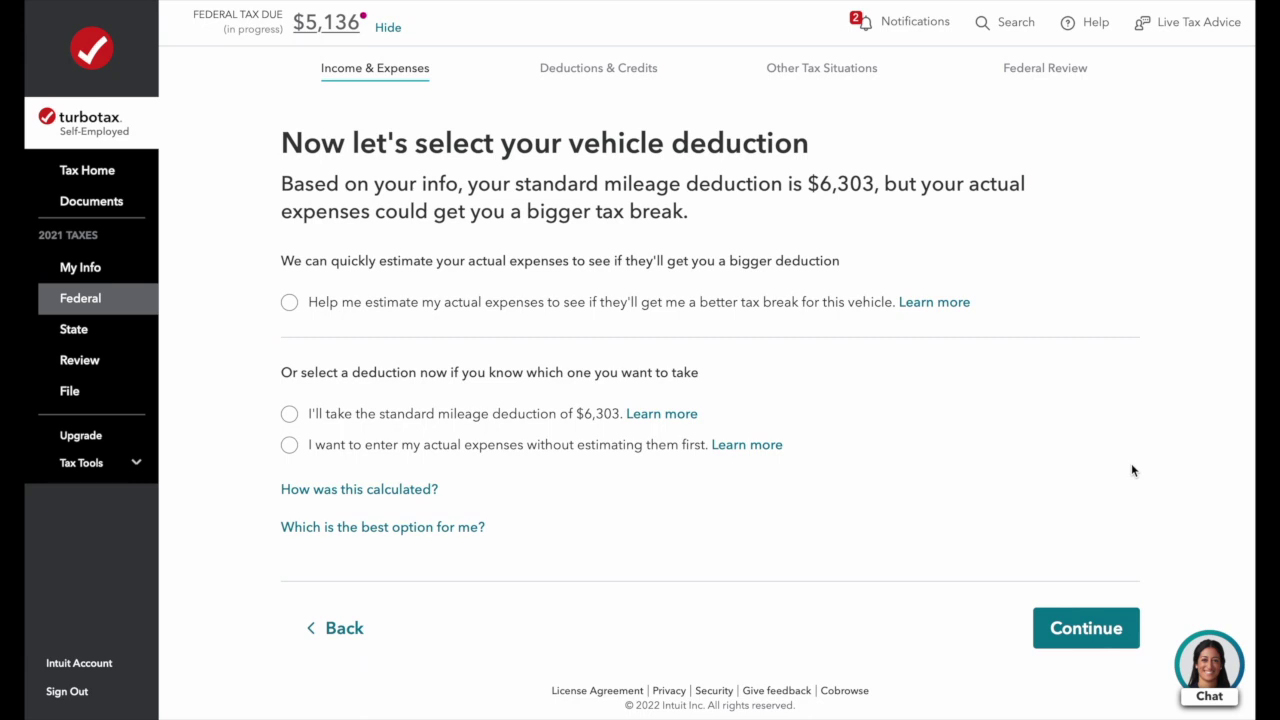
Choose the $6,303 standard mileage deduction for the Ford F150.
left_click(288, 413)
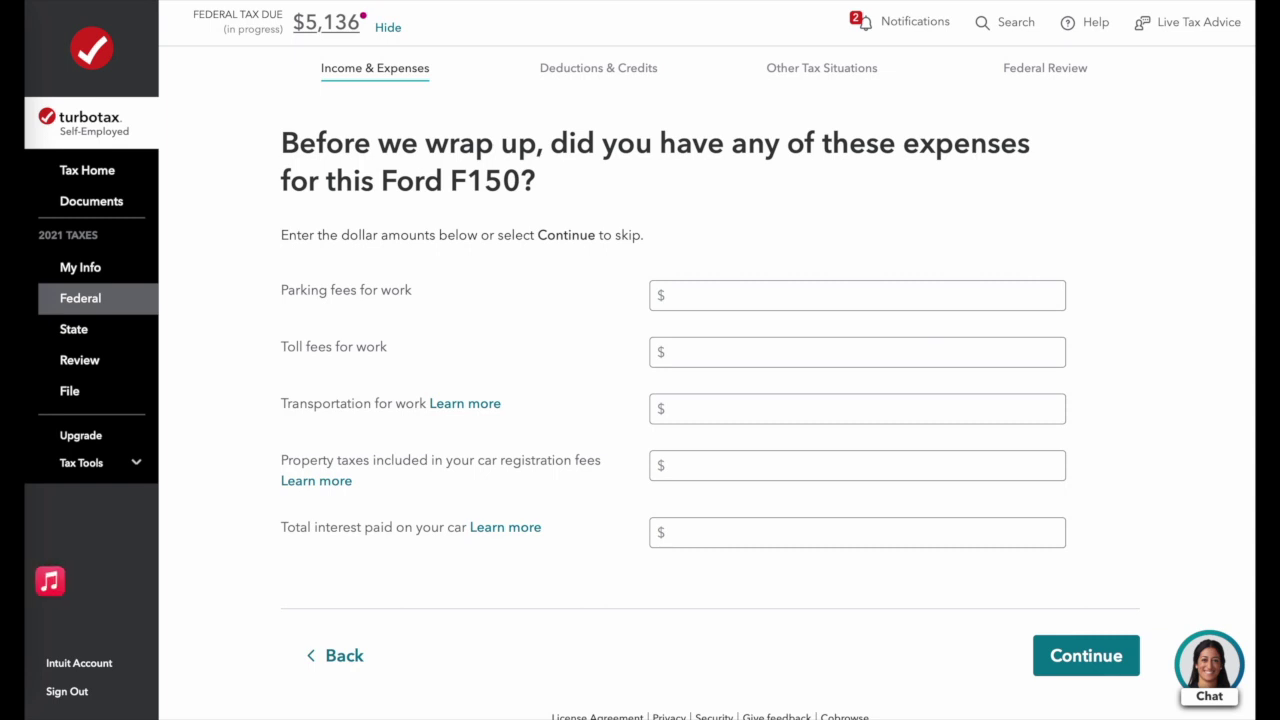
Enter $500 in work toll fees and $125 in work parking fees for the Ford F150.
left_click(688, 357)
type("500")
left_click(723, 303)
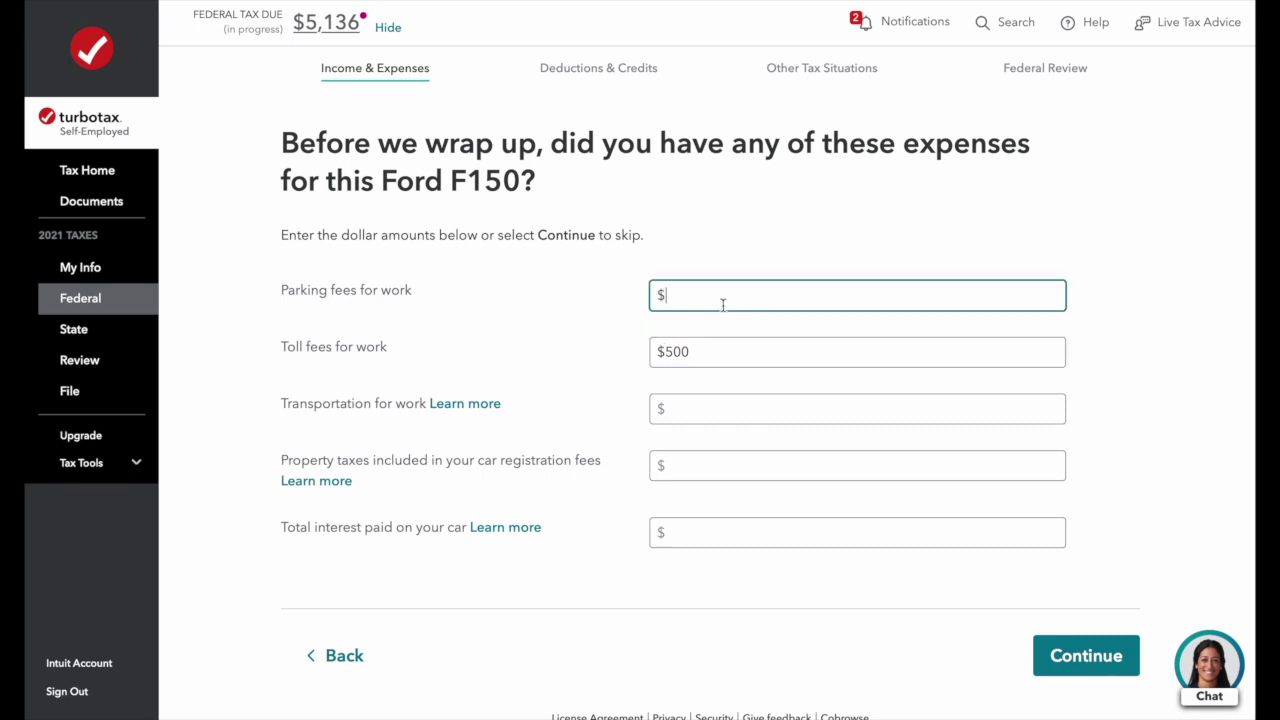
type("125")
left_click(1083, 662)
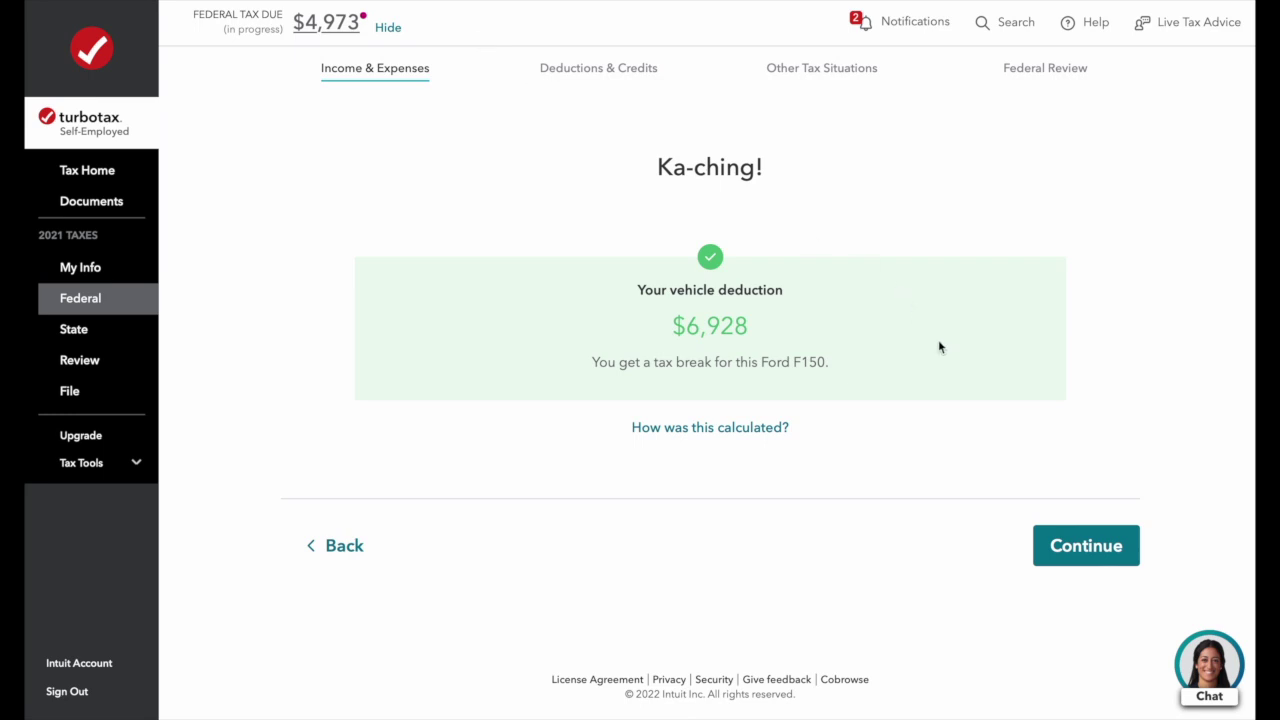
Accept the $6,928 vehicle deduction and confirm all vehicles have been added.
left_click(1118, 556)
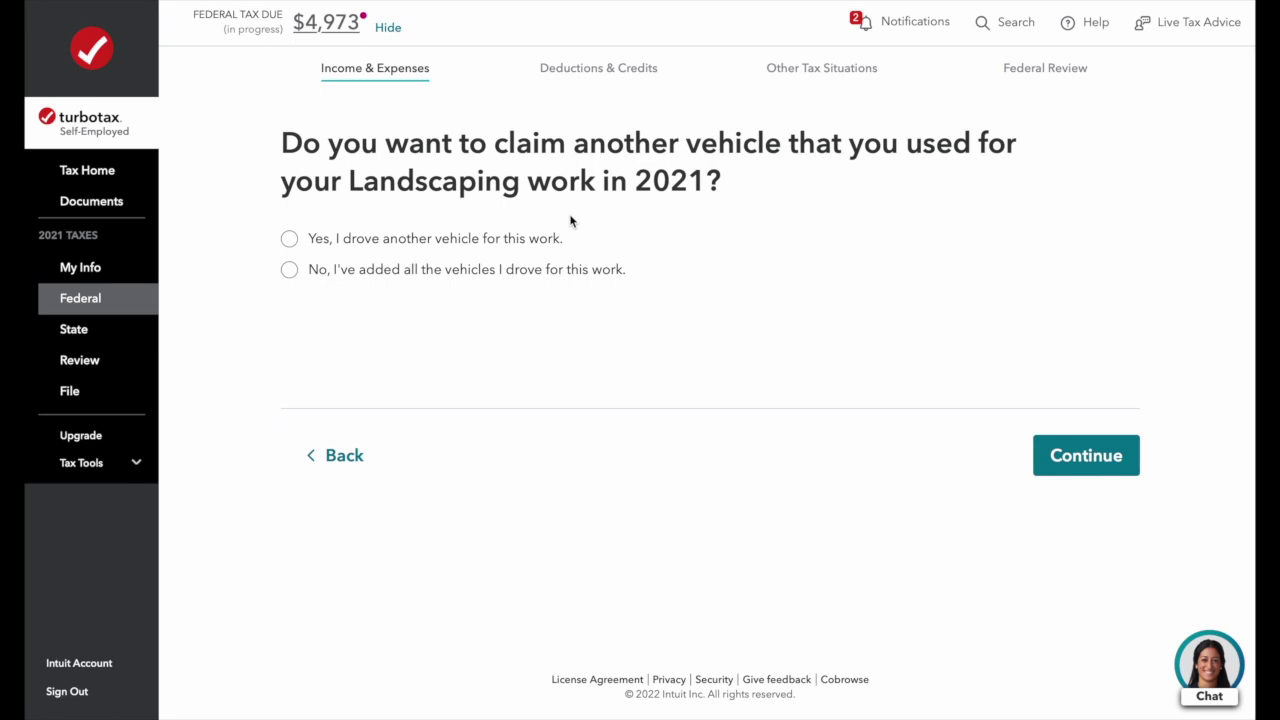
left_click(306, 273)
left_click(1086, 457)
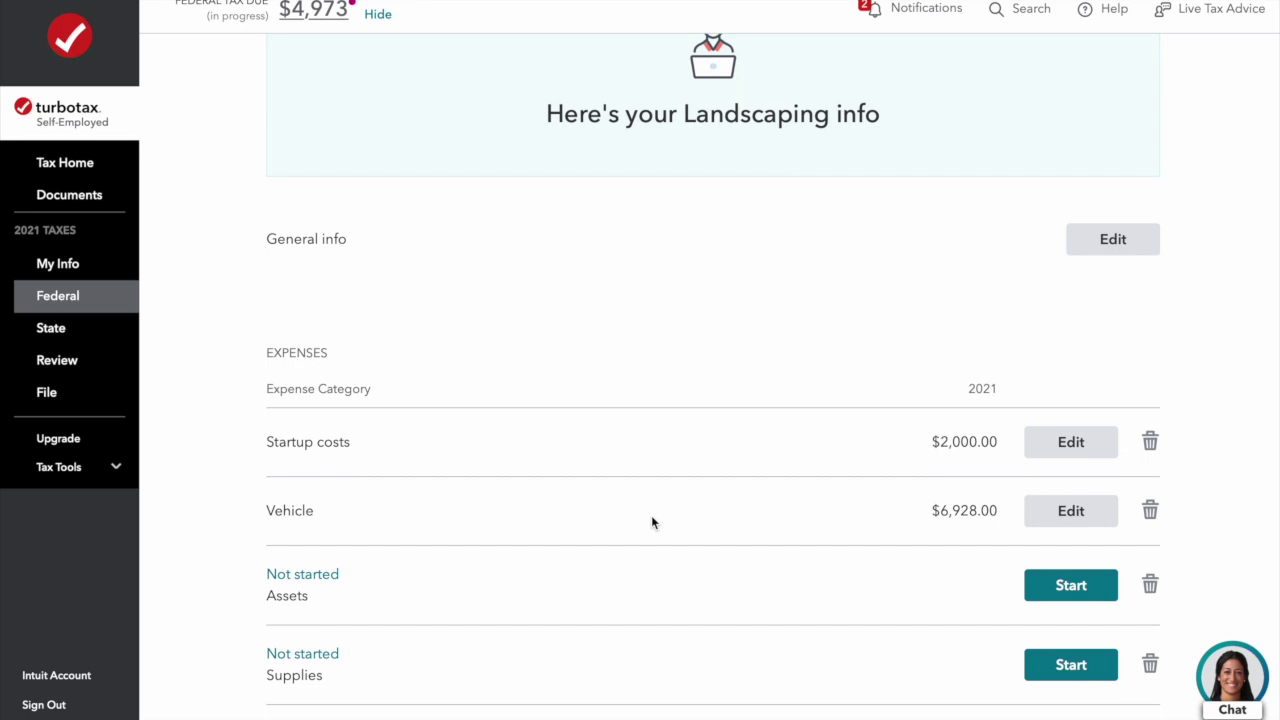
Start Landscaping assets, answering Yes to large purchases and No to items under $2,500 and building improvements.
left_click(1064, 590)
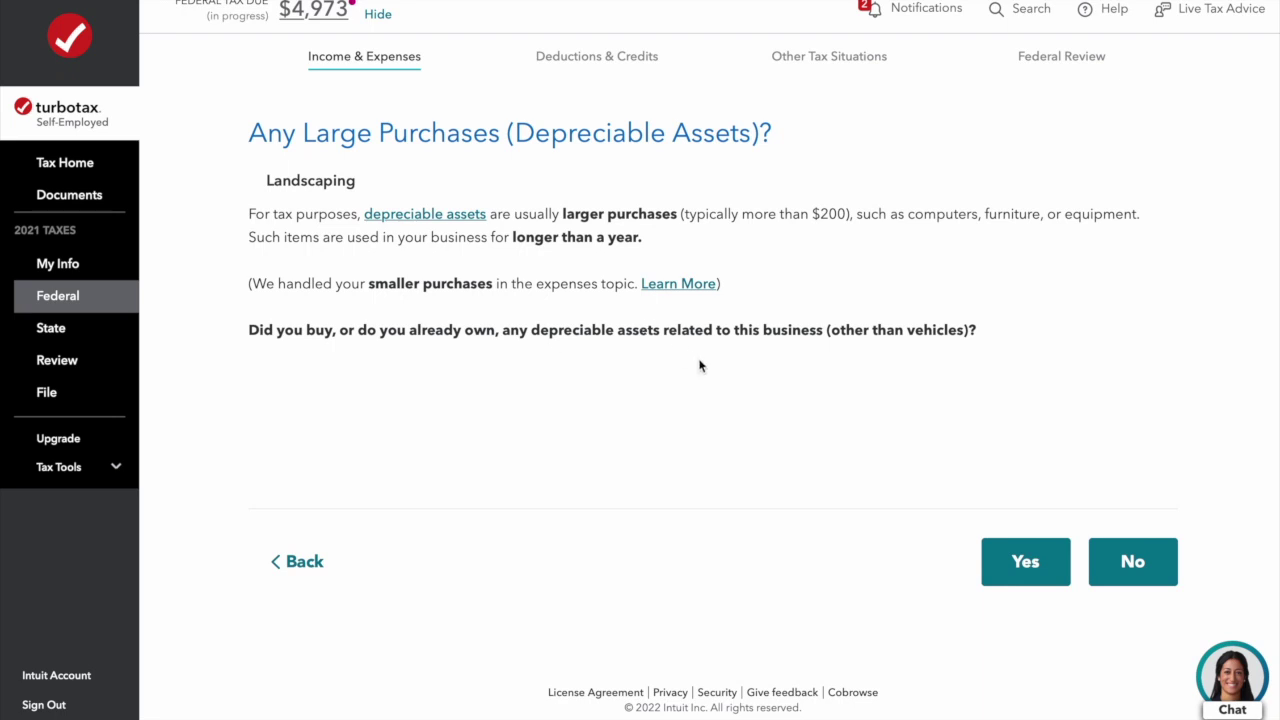
left_click(1044, 573)
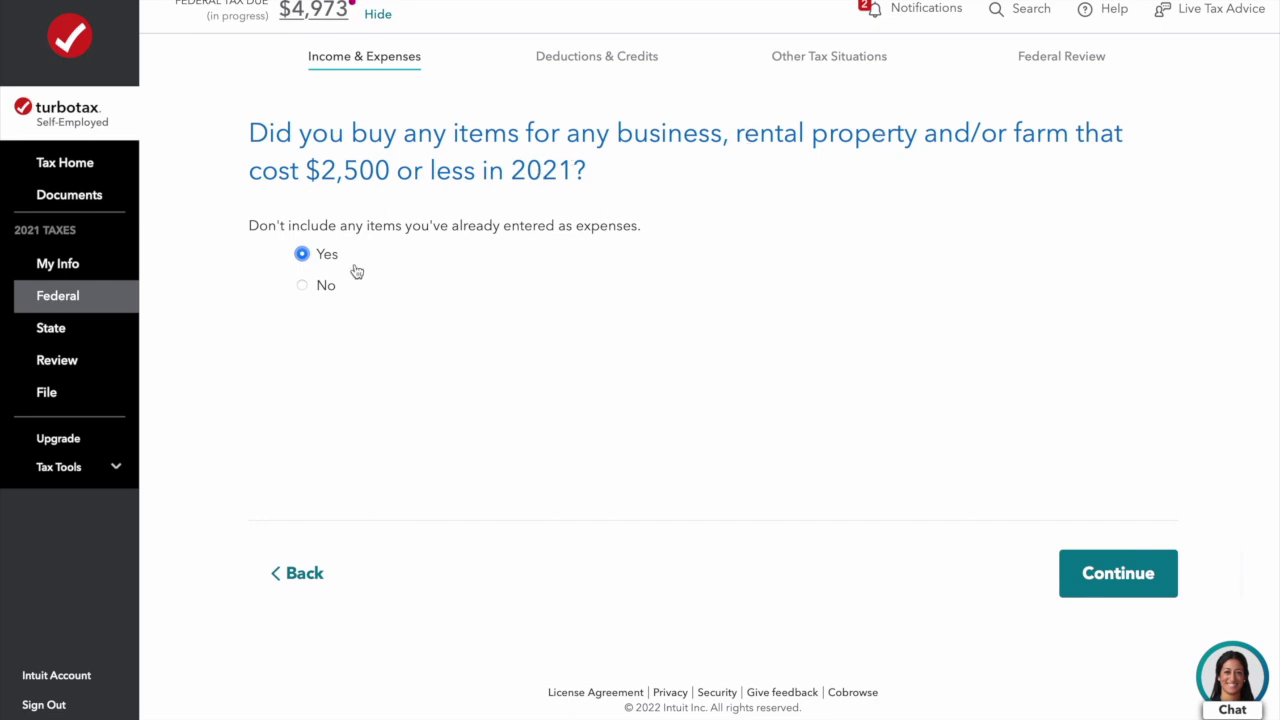
left_click(302, 287)
left_click(1123, 585)
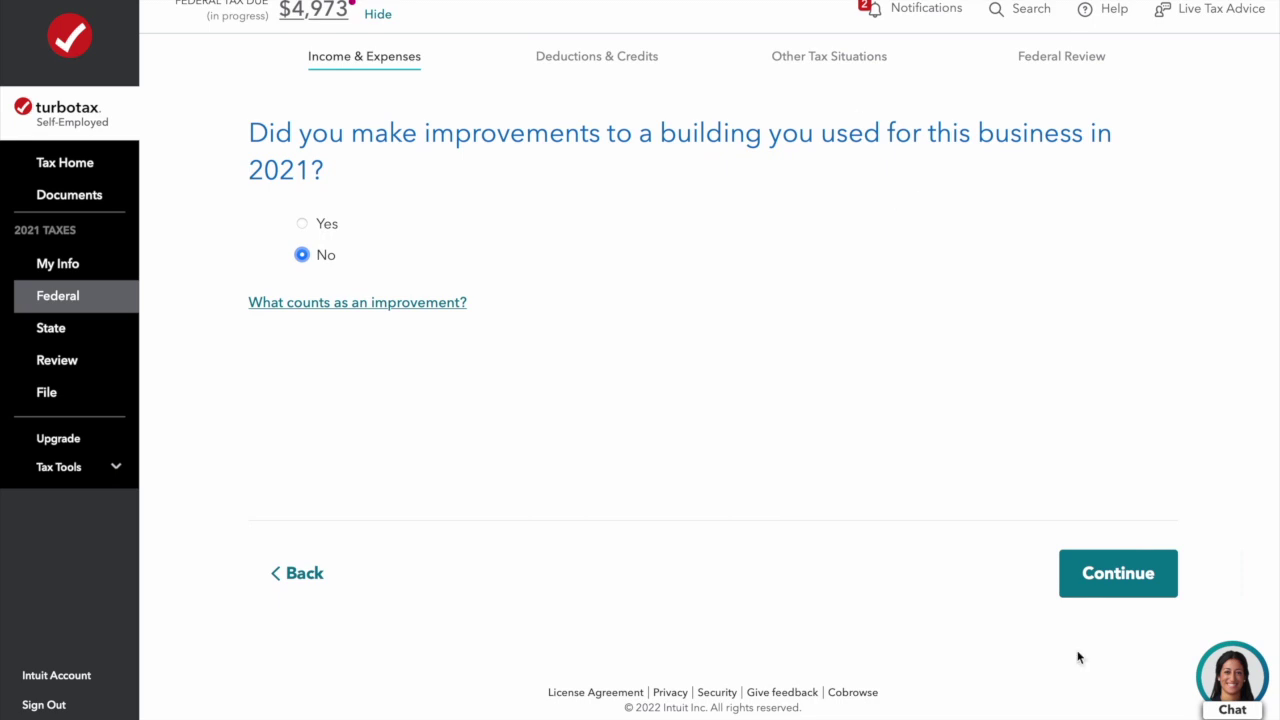
left_click(1106, 583)
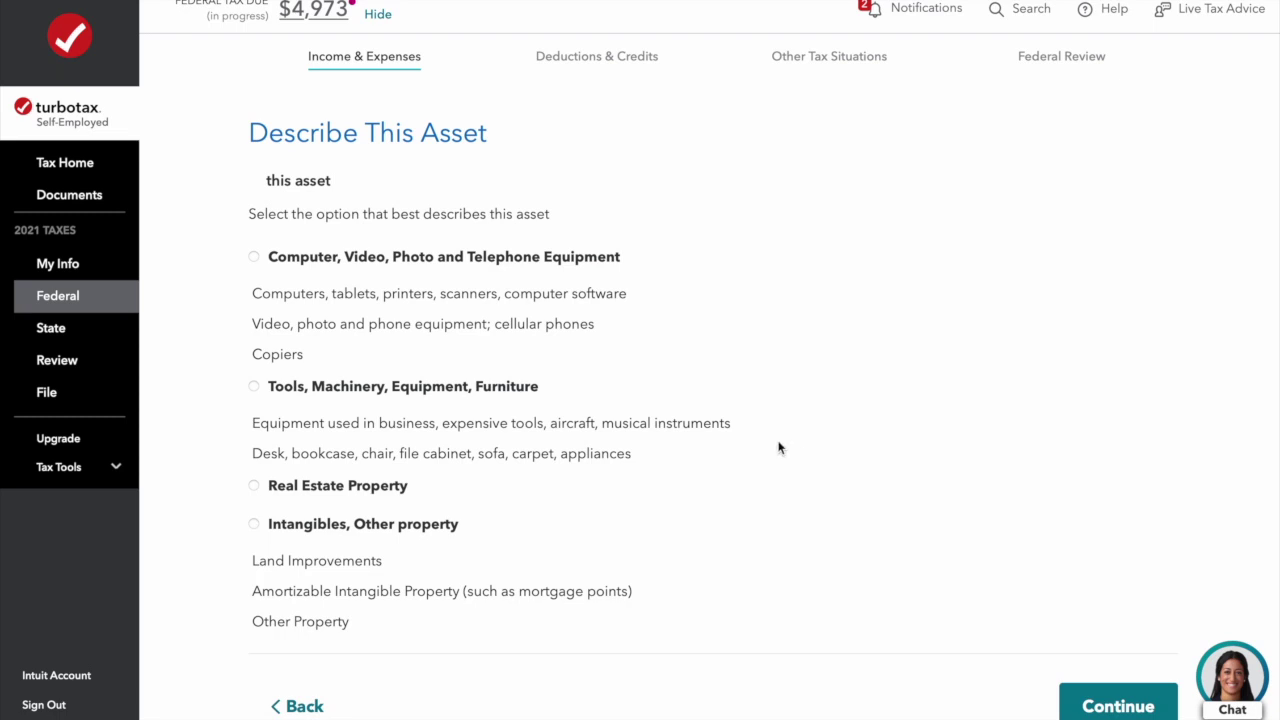
Classify the new asset as Tools, Machinery, Equipment, Furniture in the General purpose tools category.
left_click(256, 388)
scroll(1219, 579, "down", 1)
left_click(1108, 615)
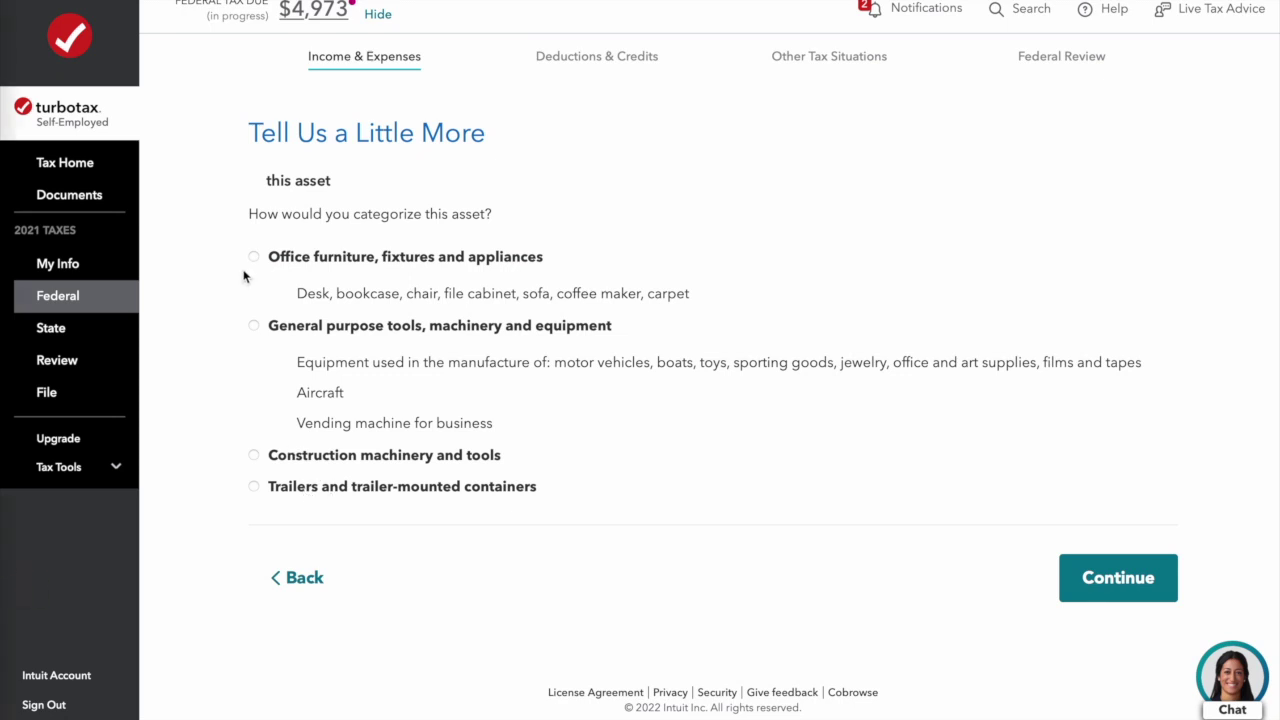
left_click(1100, 577)
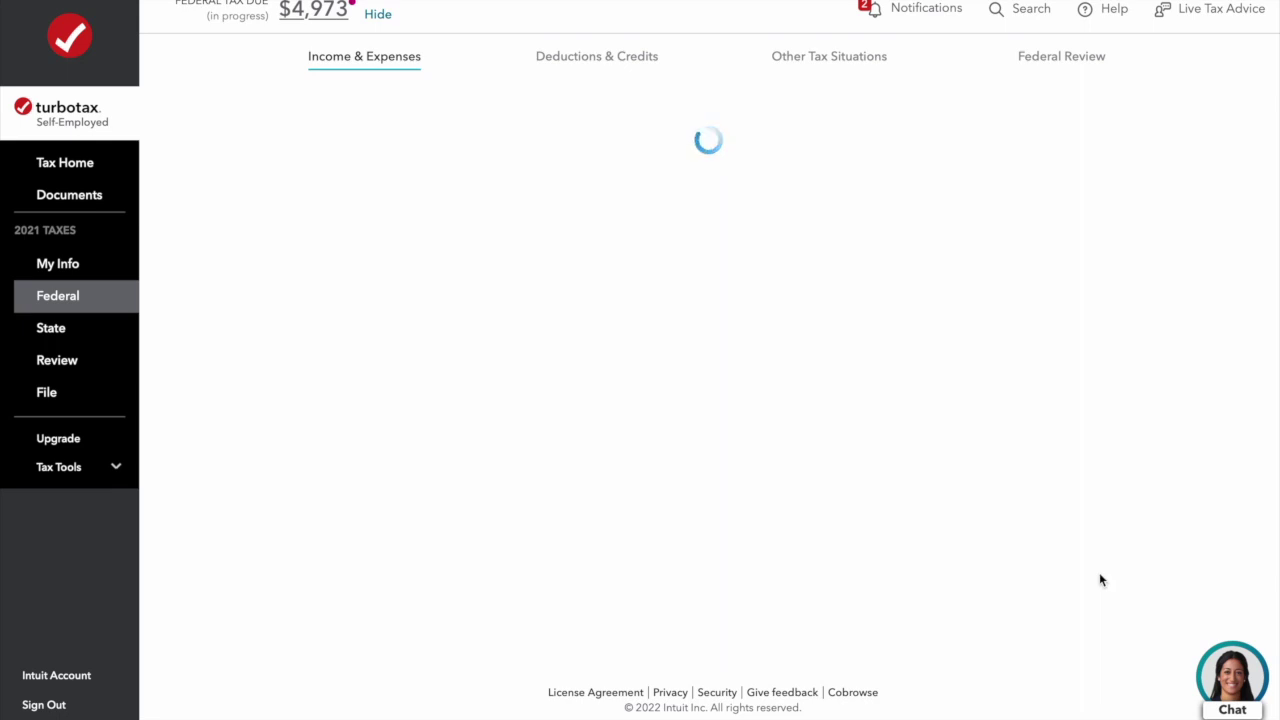
Describe the asset as Lawnmower costing 4500, purchased 01/01/2021.
left_click(592, 285)
type("Lan")
key("BackSpace")
type("wns")
key("BackSpace")
type("mower")
key("Tab")
type("4500")
left_click(568, 433)
type("01/01")
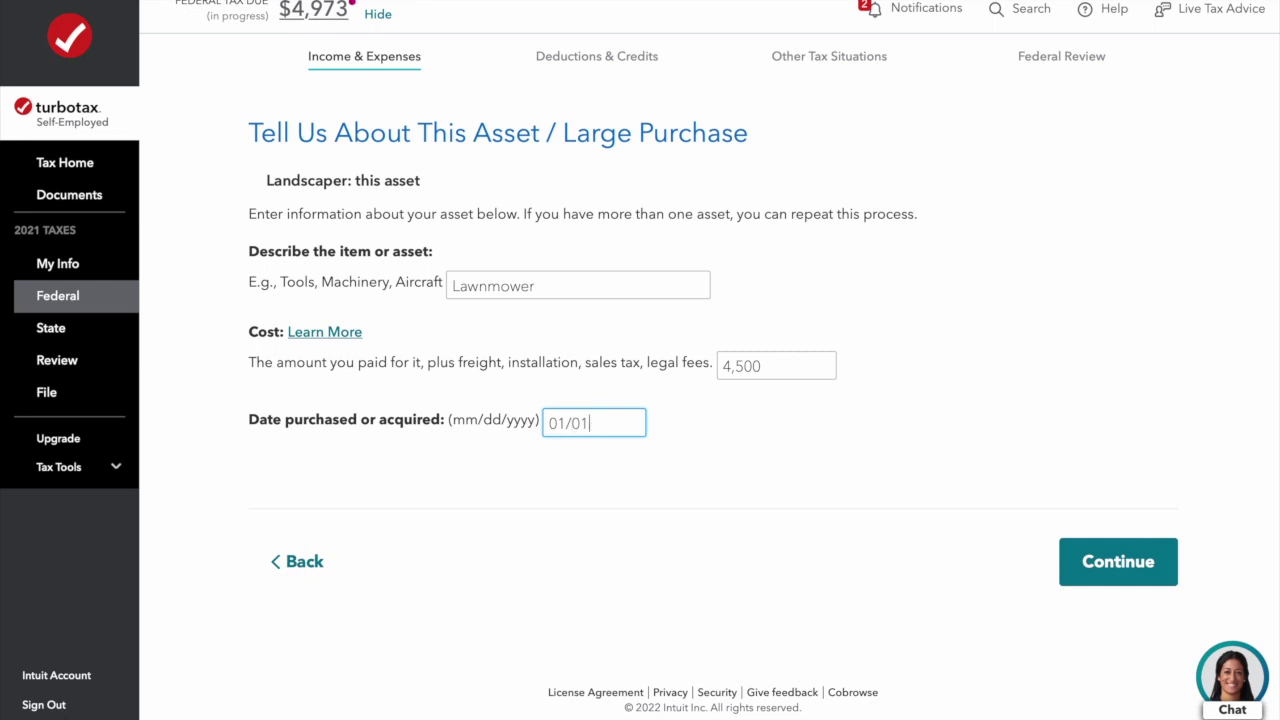
type("/2021")
left_click(1137, 566)
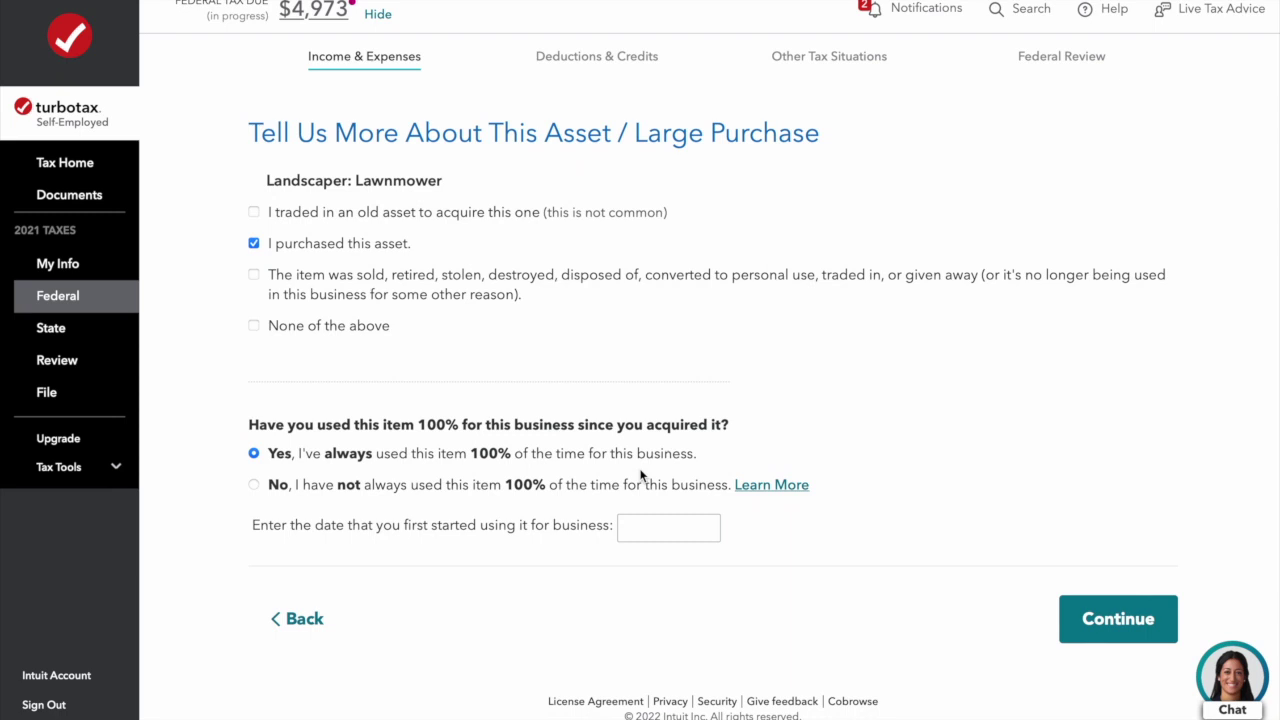
Set Lawnmower business use from 01/01/2021, deduct its full $4,500 under Section 179, then add another asset.
left_click(672, 535)
type("01/01/2021")
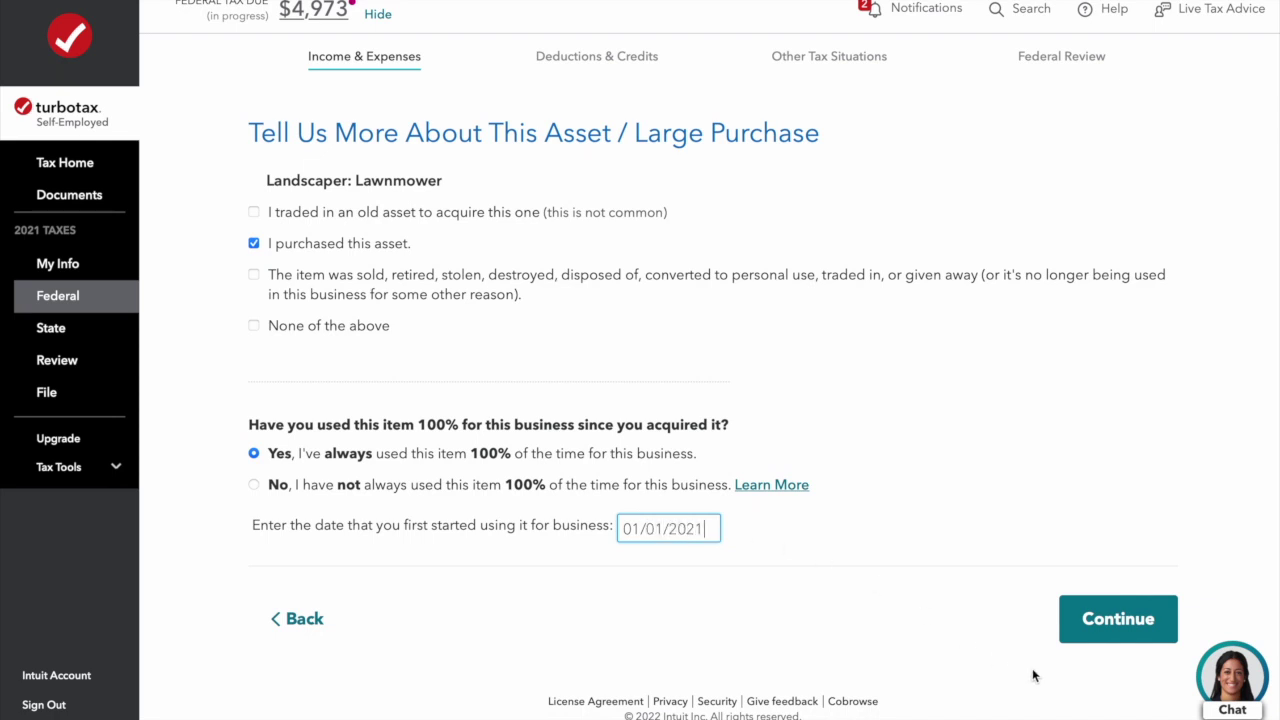
left_click(1090, 630)
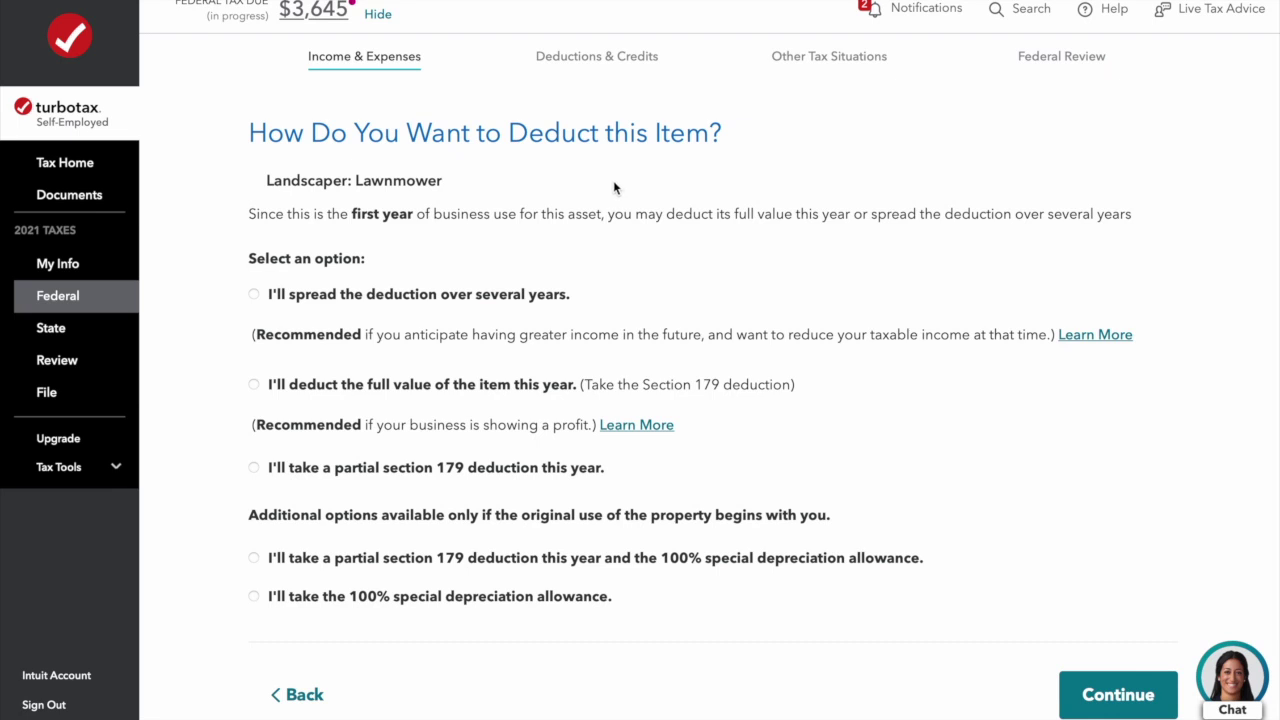
left_click(254, 386)
left_click(1105, 688)
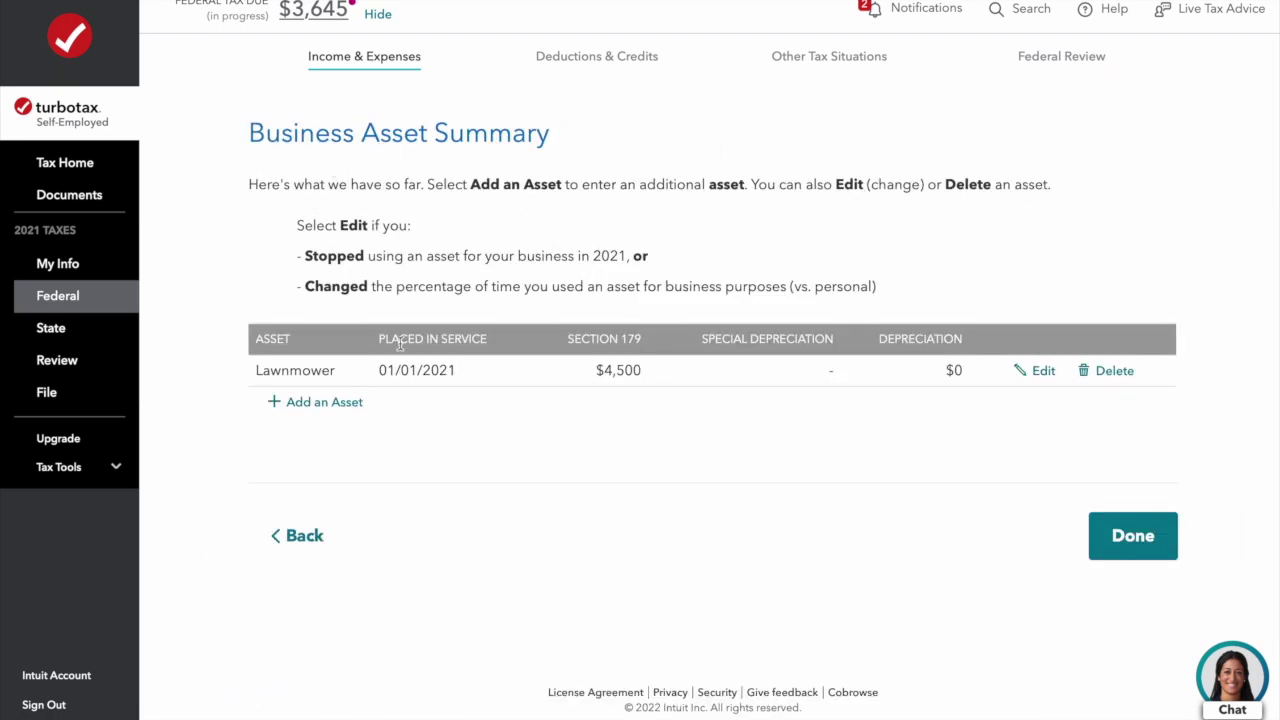
left_click(330, 404)
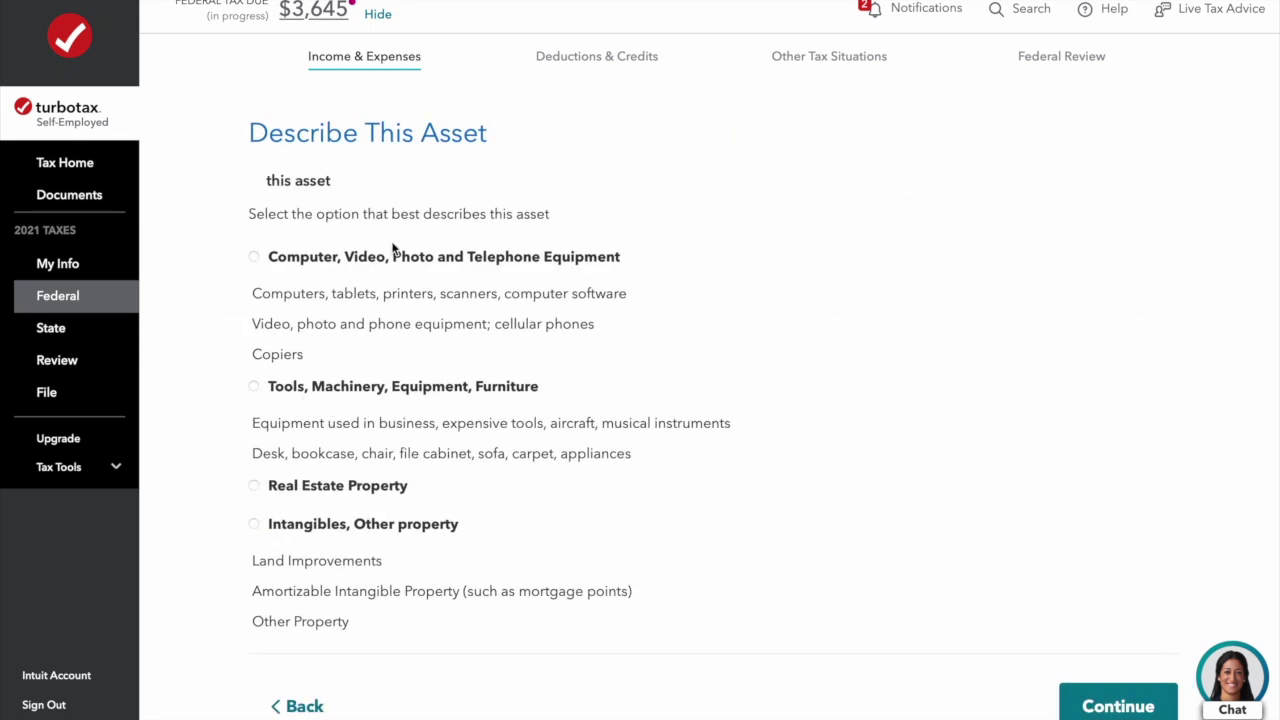
Classify the new asset as Tools, Machinery, Equipment, Furniture in the Trailers category.
left_click(255, 388)
left_click(1108, 705)
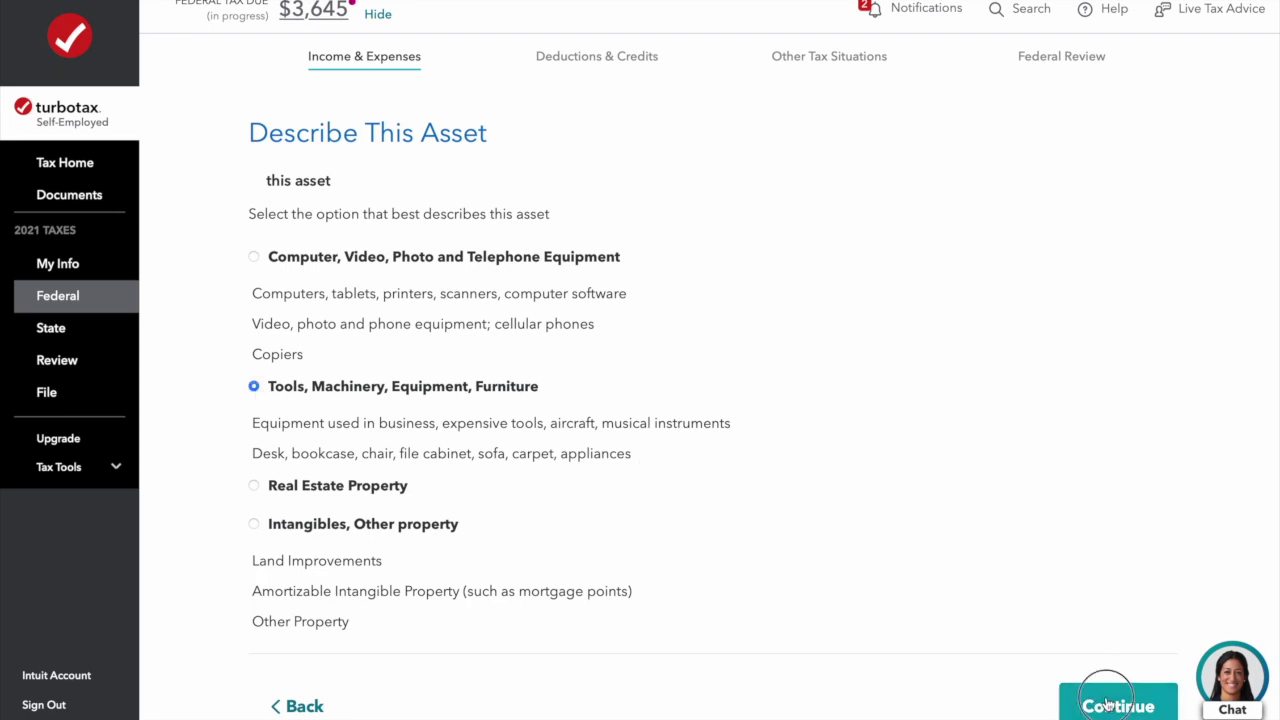
left_click(255, 487)
left_click(1092, 575)
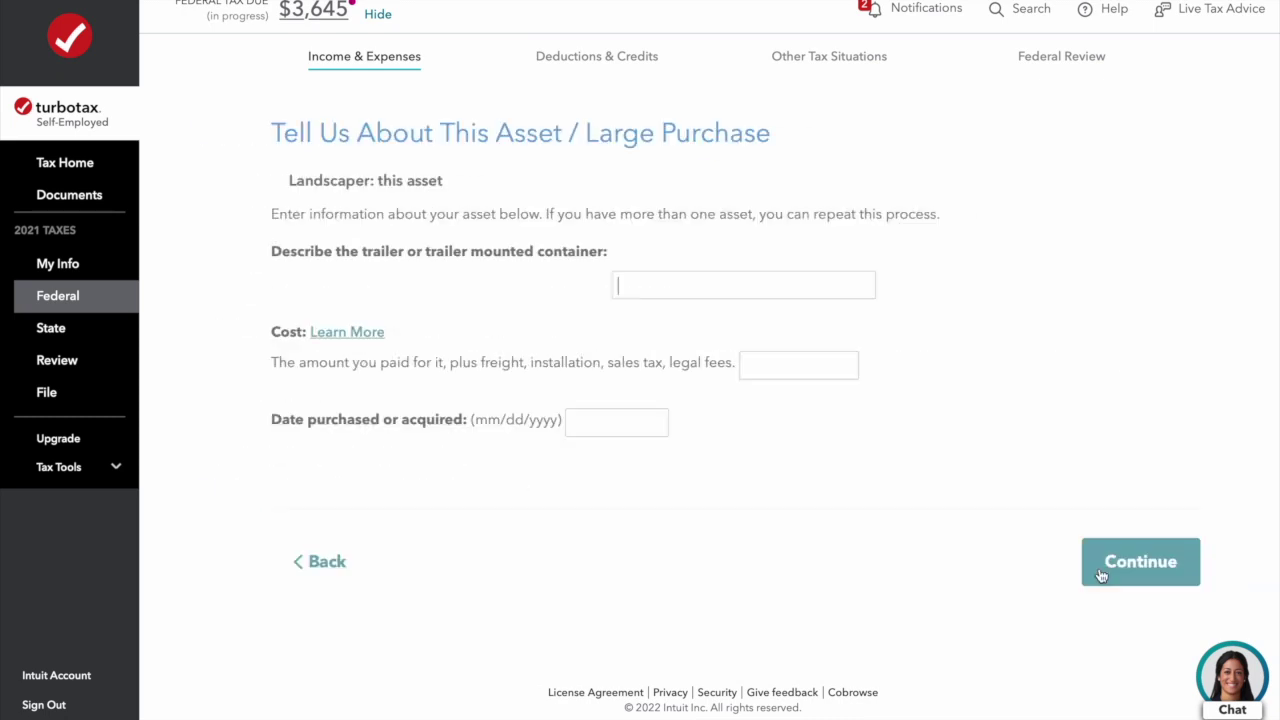
Describe the asset as Trailer costing 3000, purchased 01/01/2021.
left_click(750, 286)
type("Trailer")
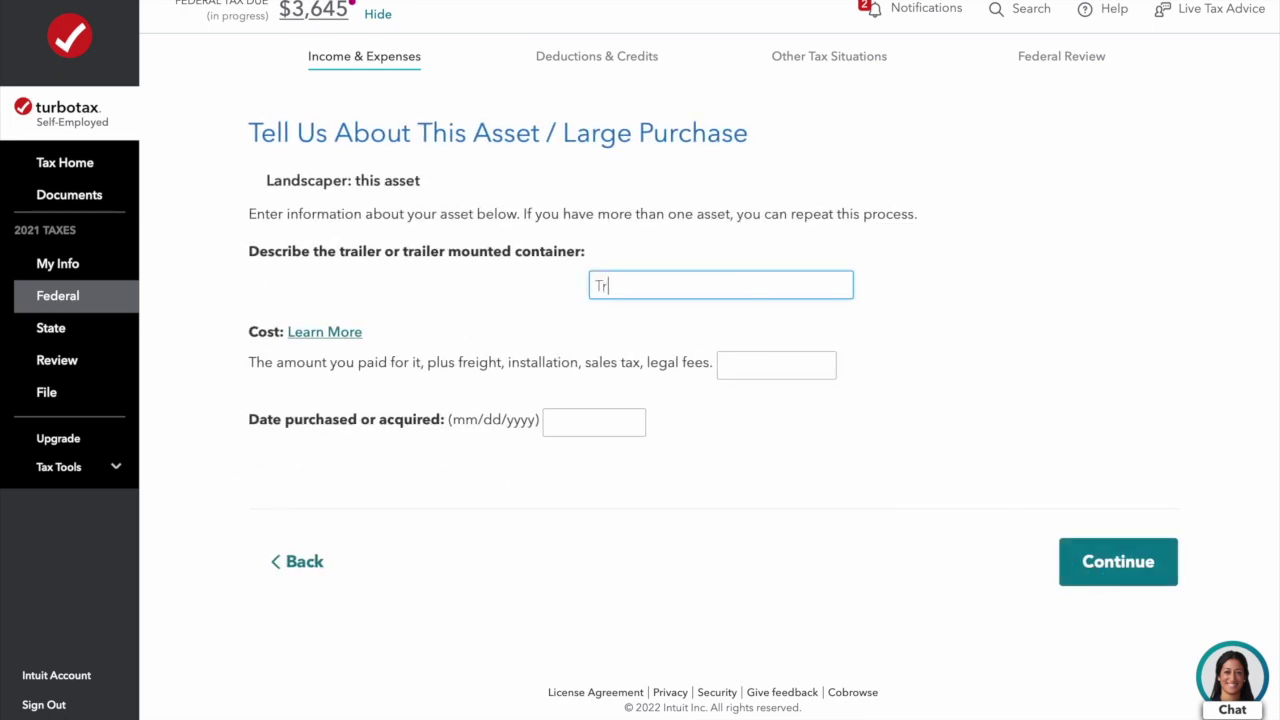
key("Tab")
type("3000")
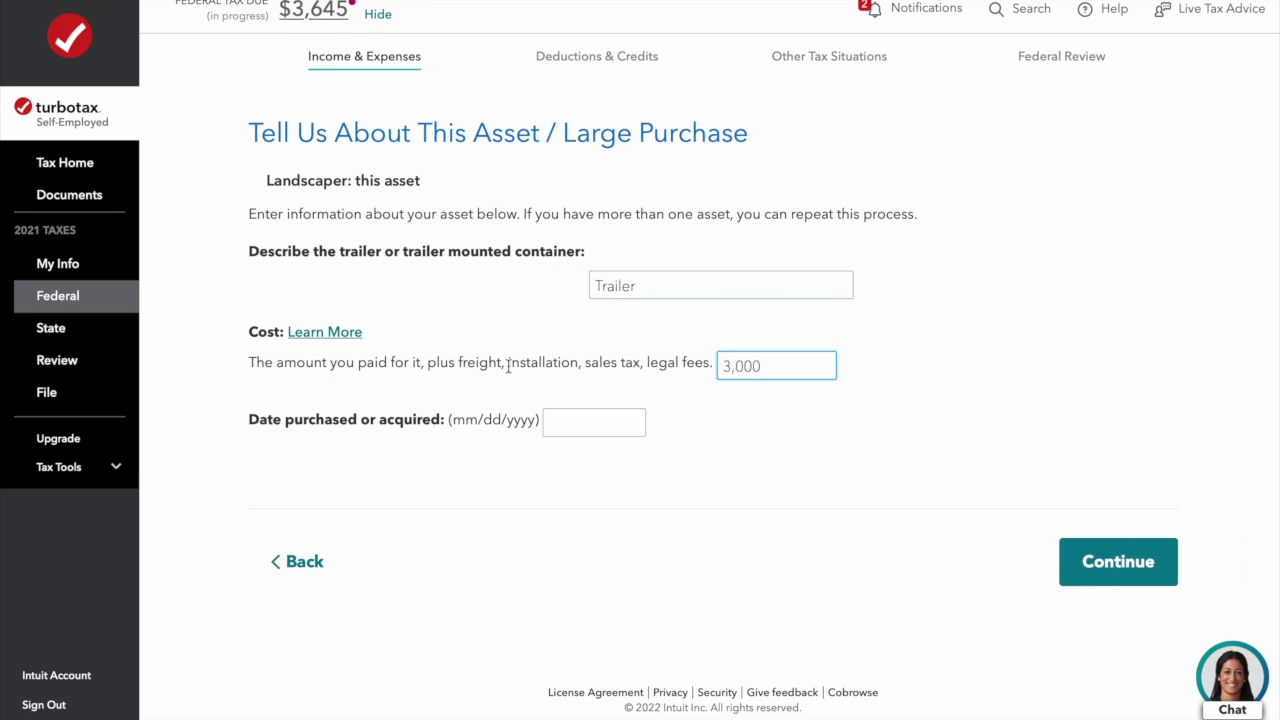
left_click(569, 423)
type("01/01/2021")
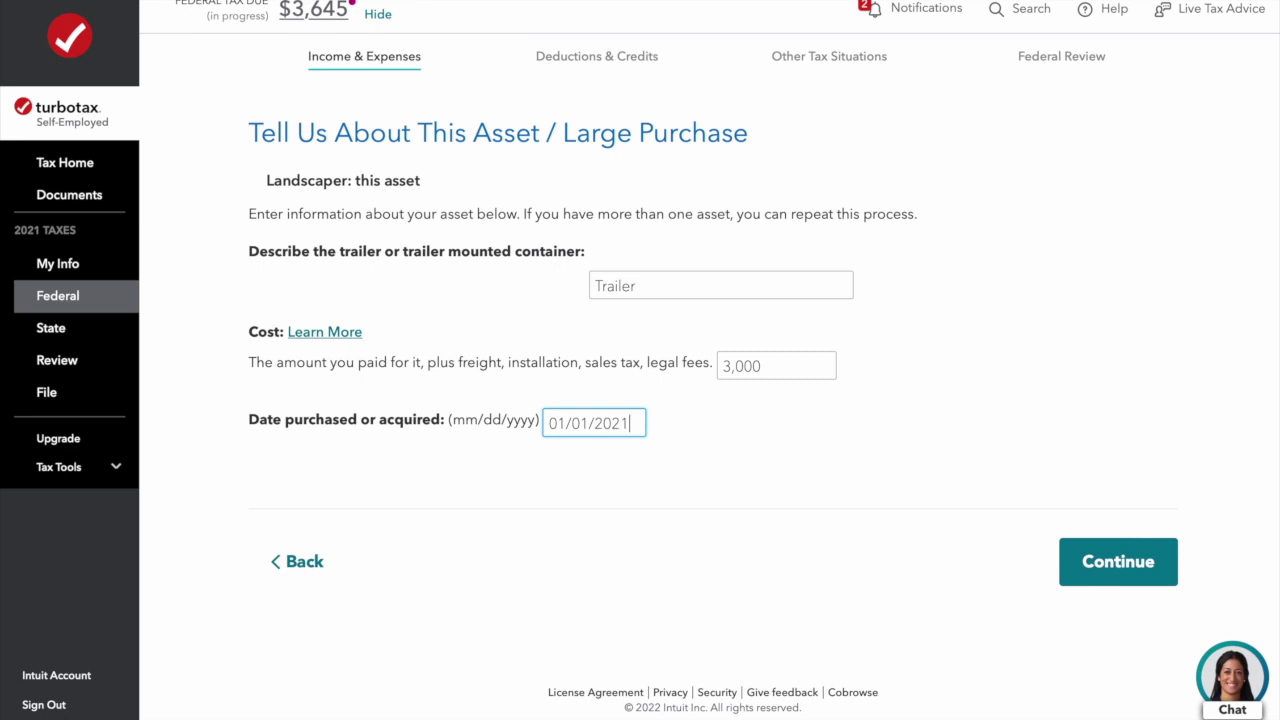
left_click(1123, 565)
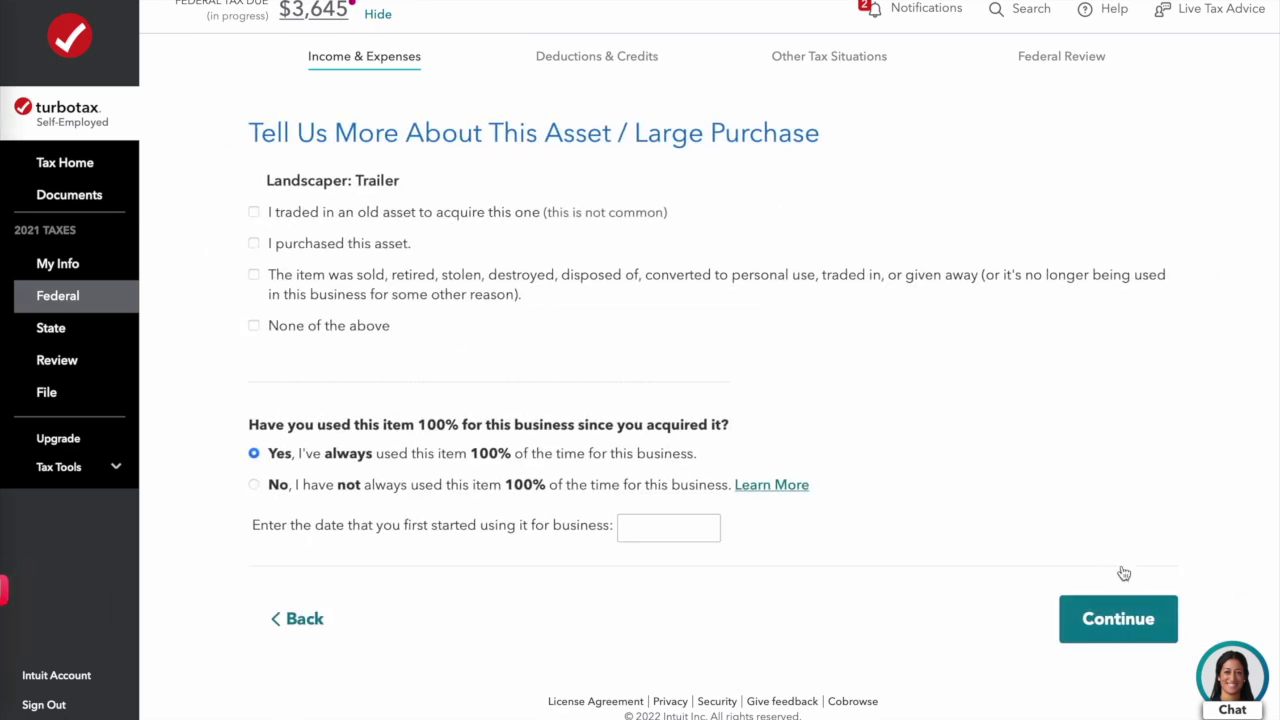
Mark the Trailer purchased with business use from 01/01/2021 and deduct its full $3,000.
left_click(256, 245)
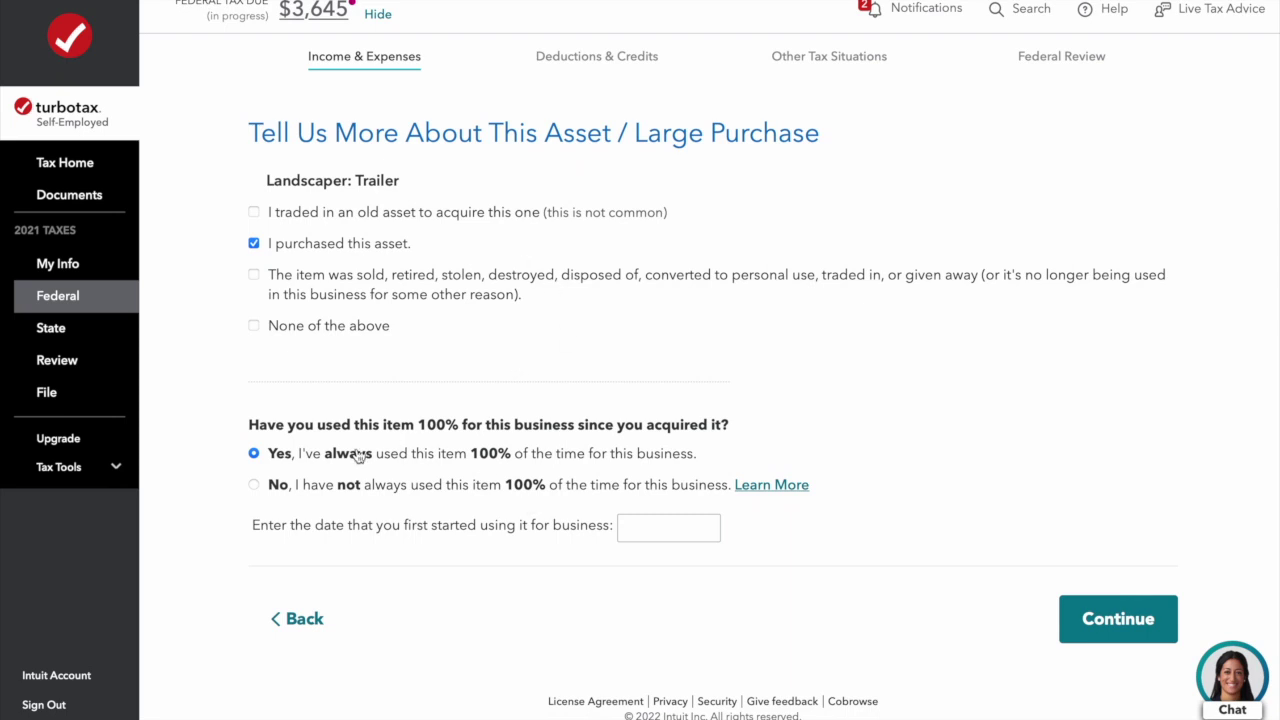
left_click(676, 524)
type("01/01/2021")
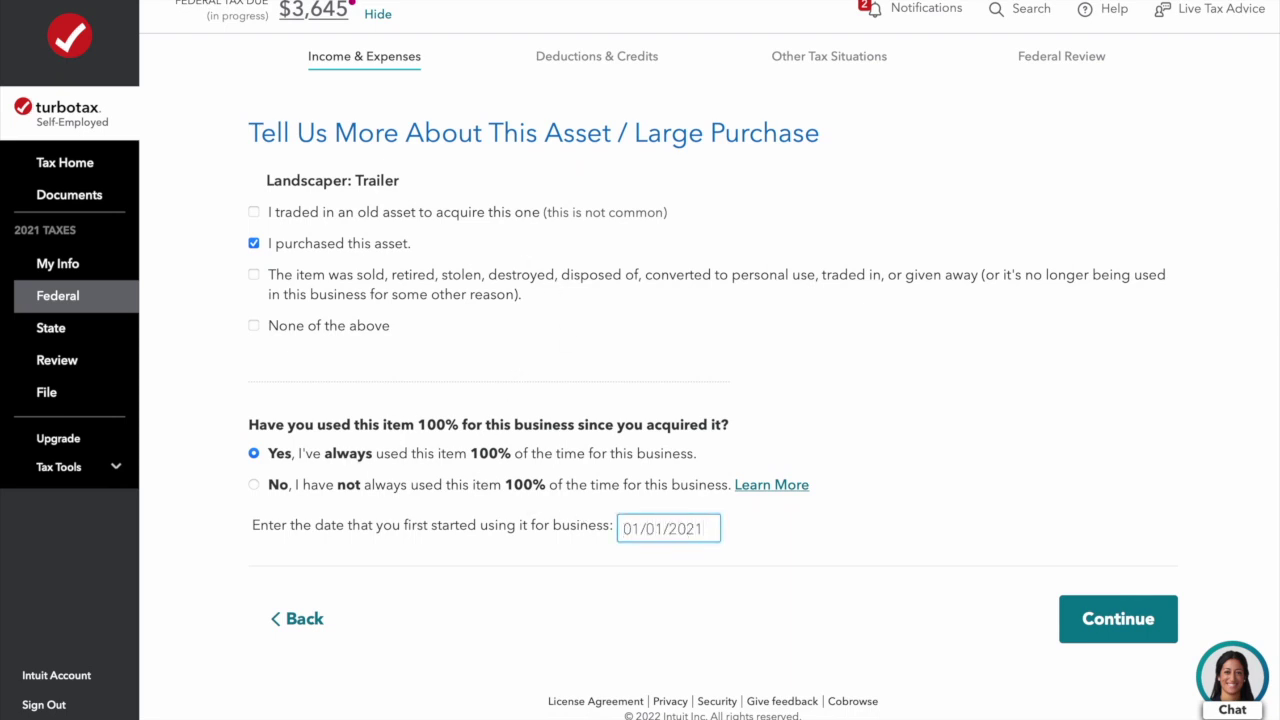
left_click(1112, 620)
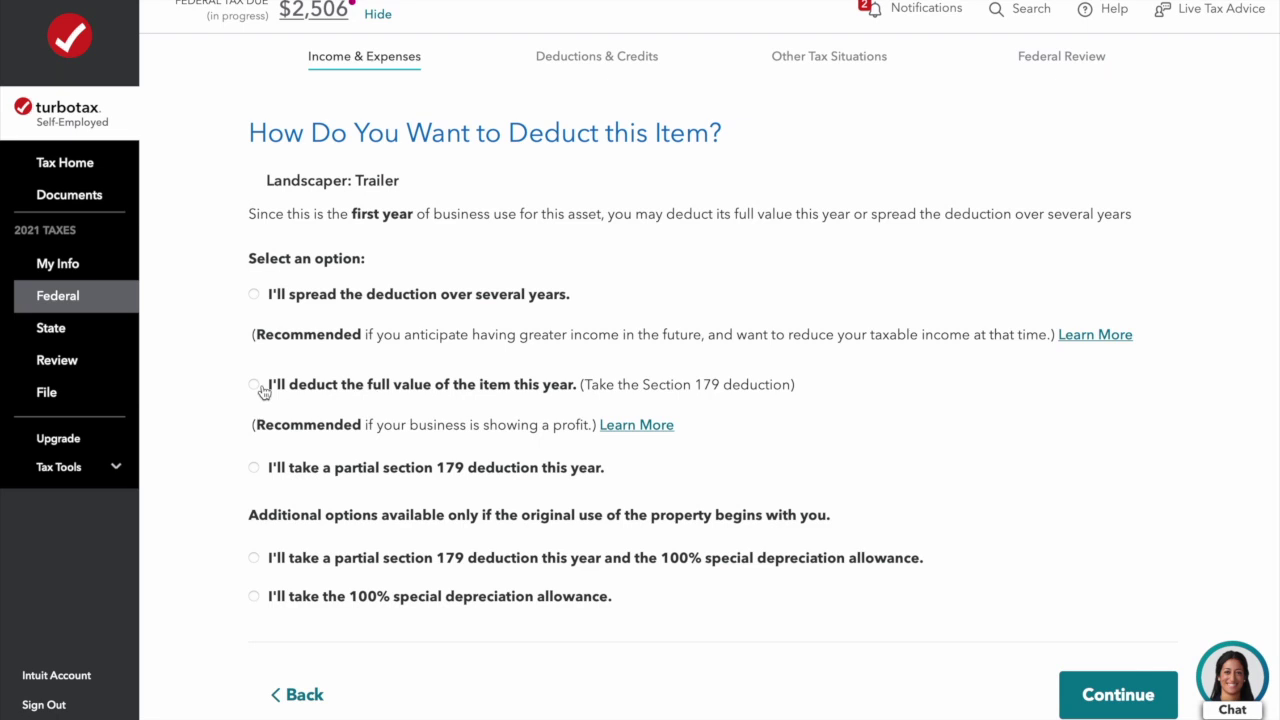
left_click(1089, 691)
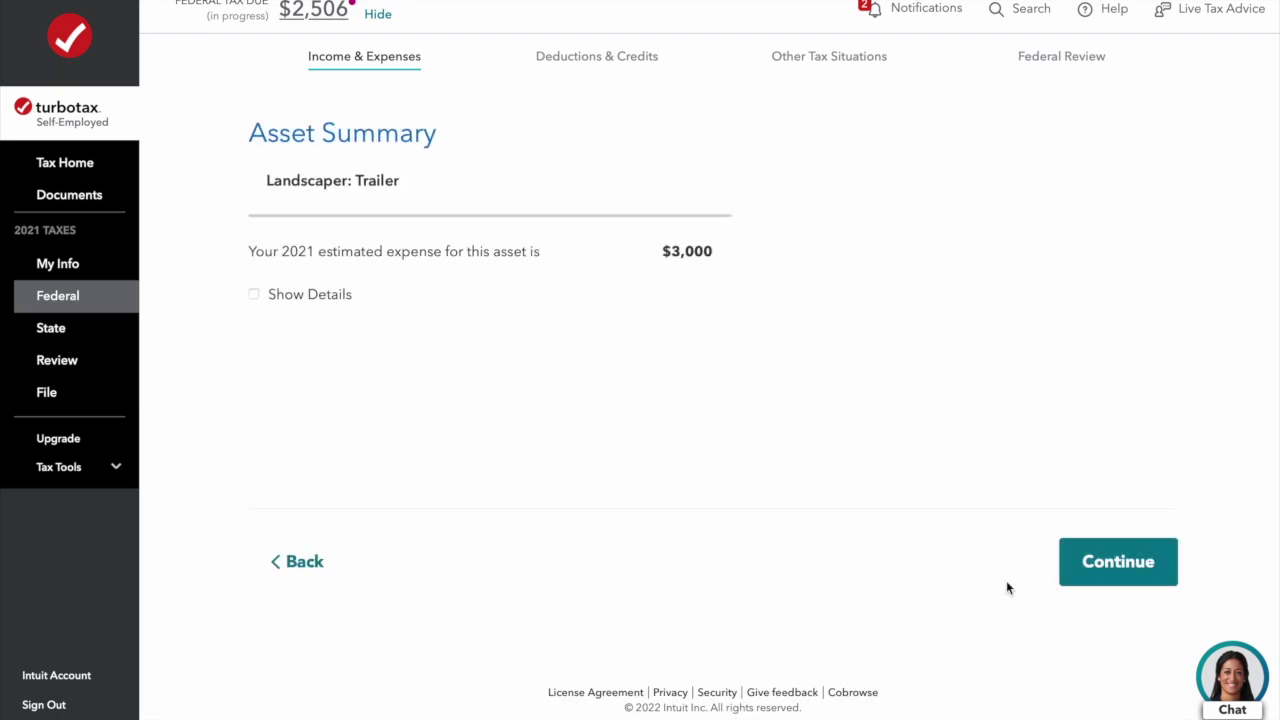
left_click(1102, 573)
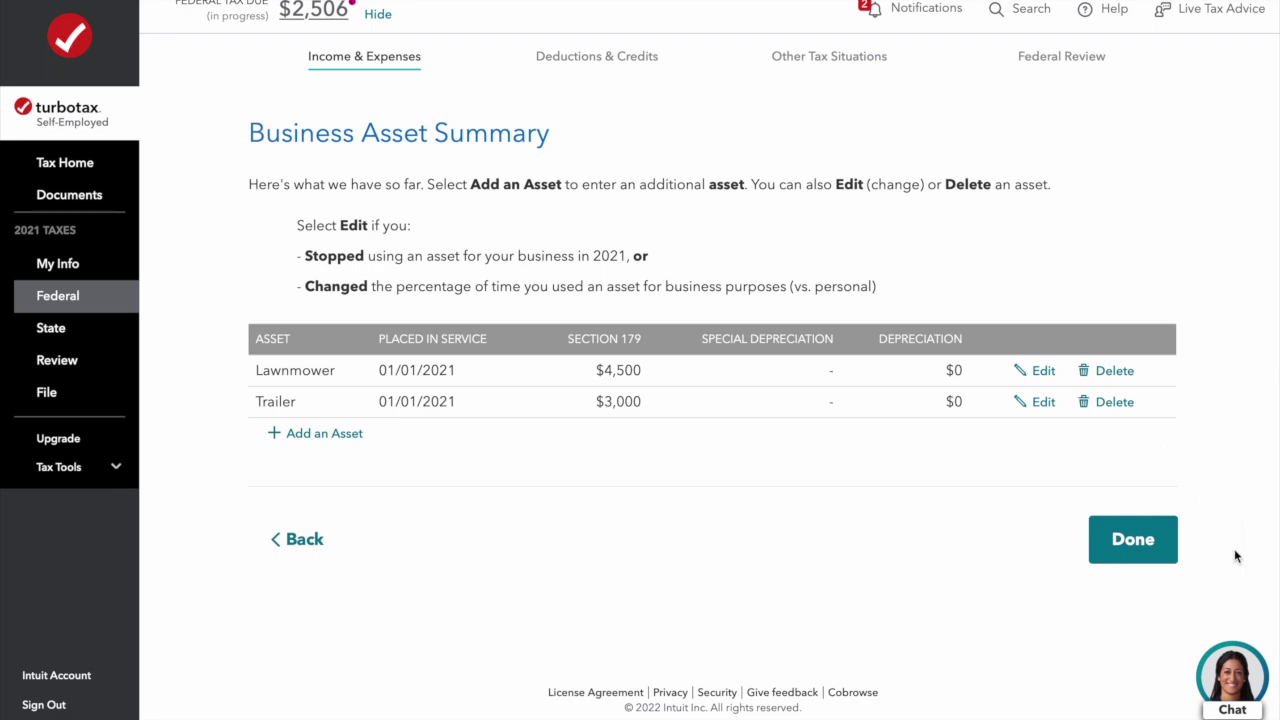
left_click(1136, 543)
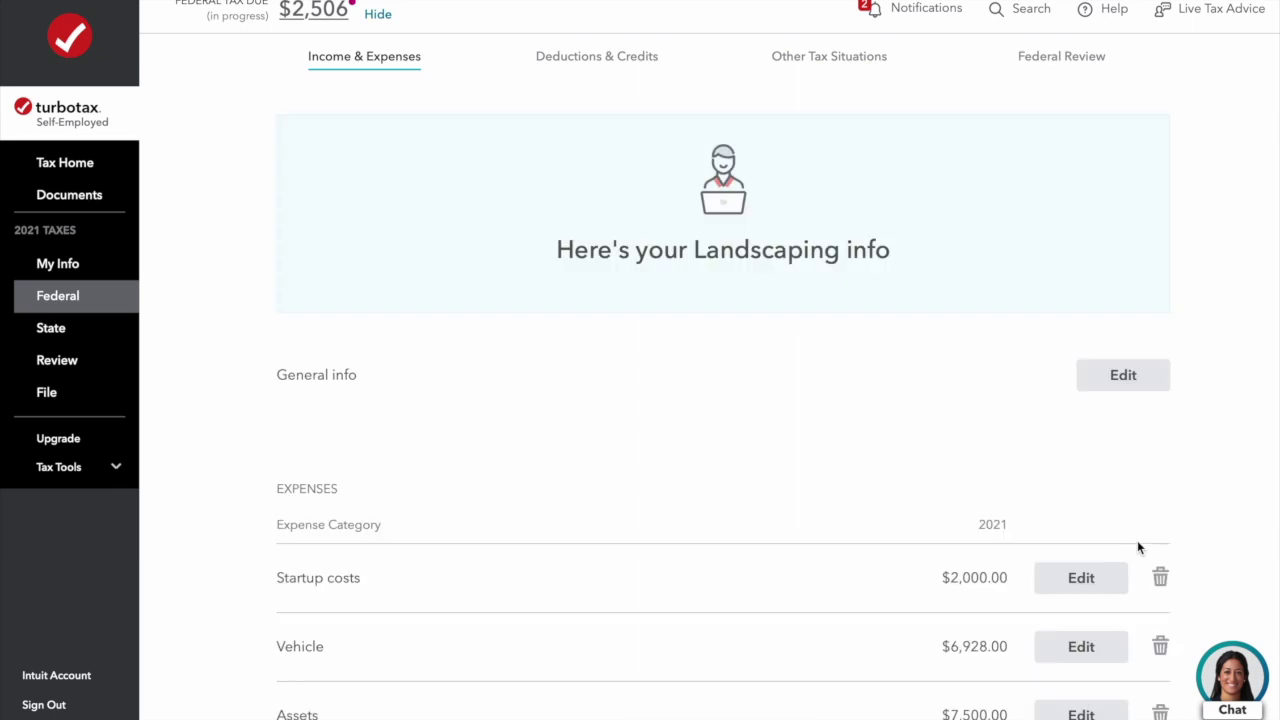
scroll(1137, 548, "down", 3)
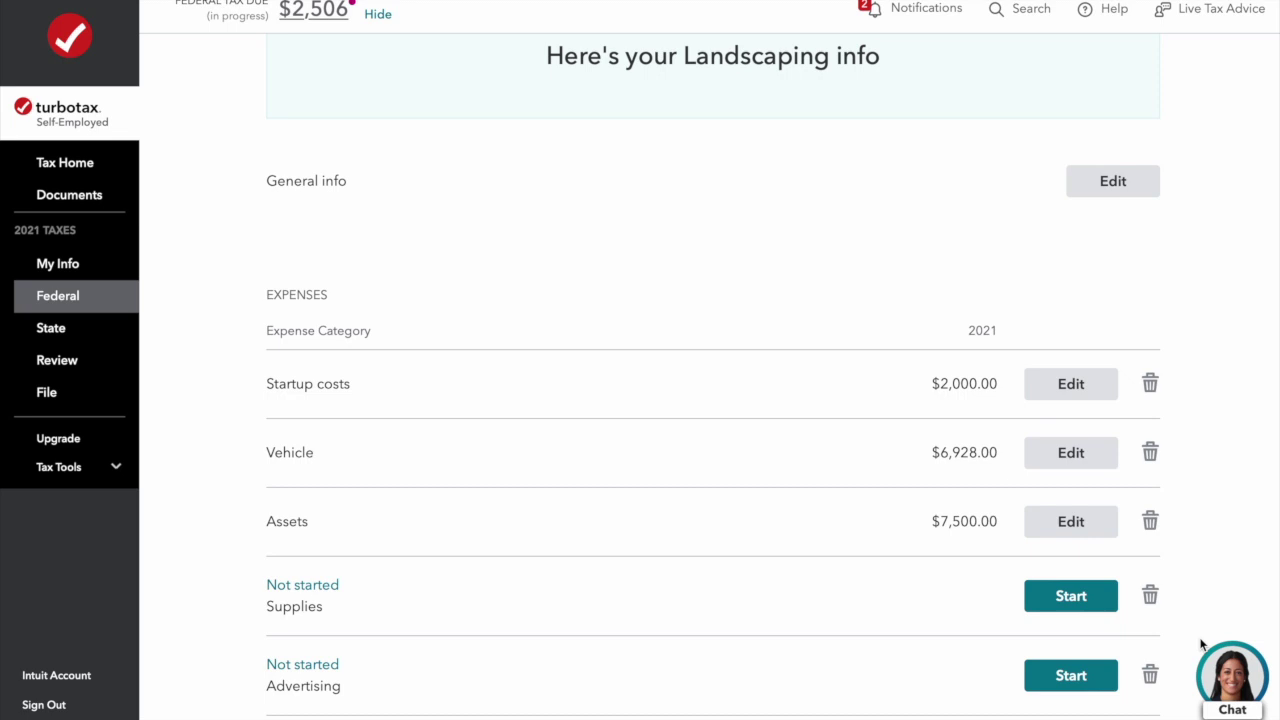
scroll(1203, 645, "down", 1)
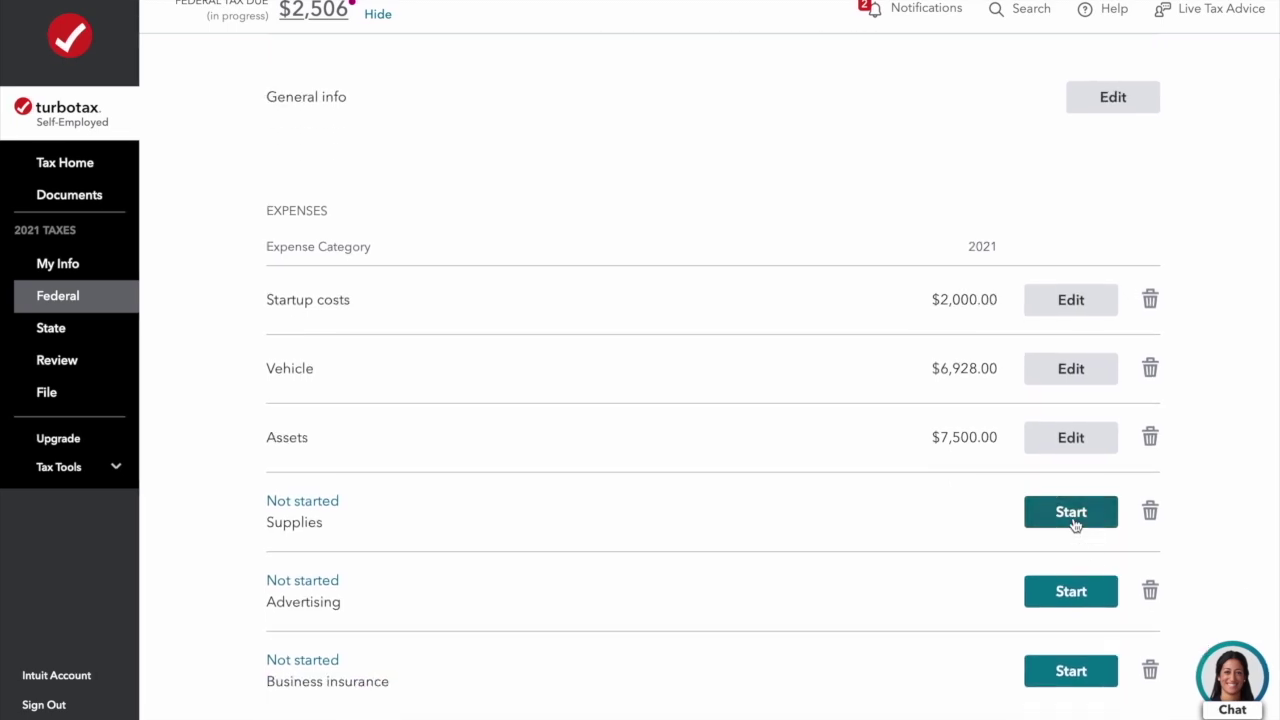
left_click(1071, 512)
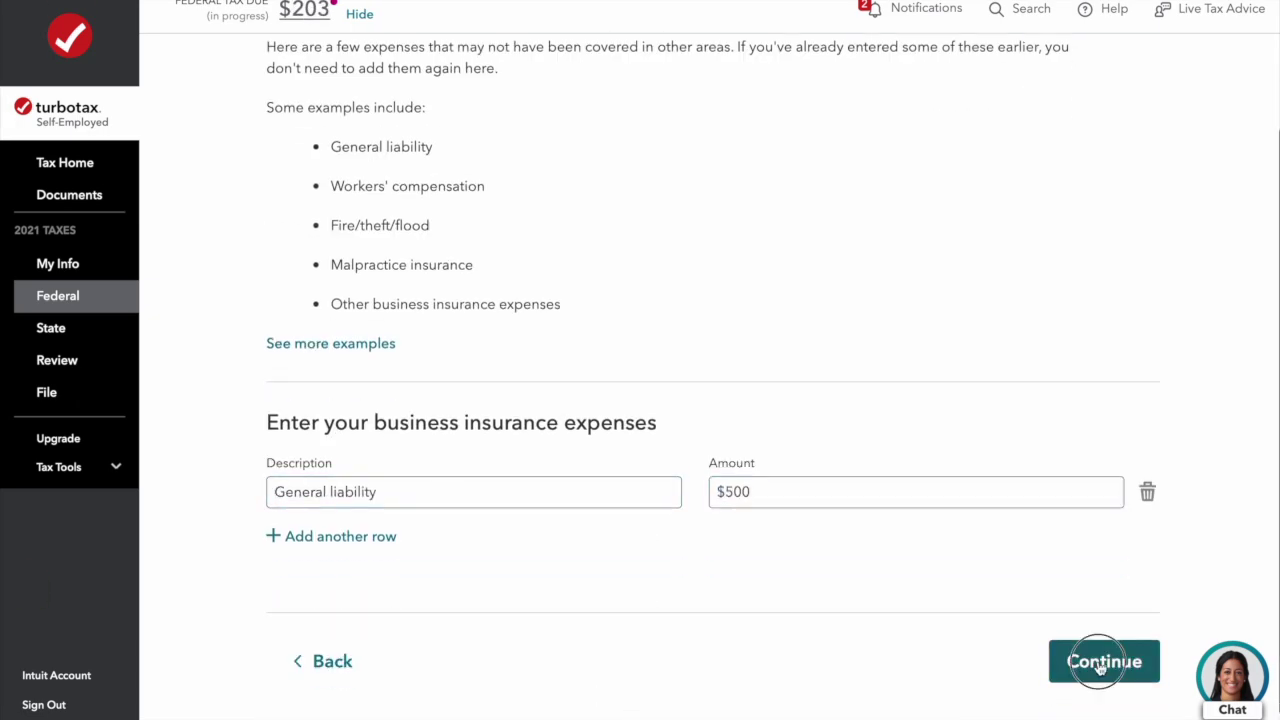
left_click(1106, 660)
scroll(1228, 535, "up", 3)
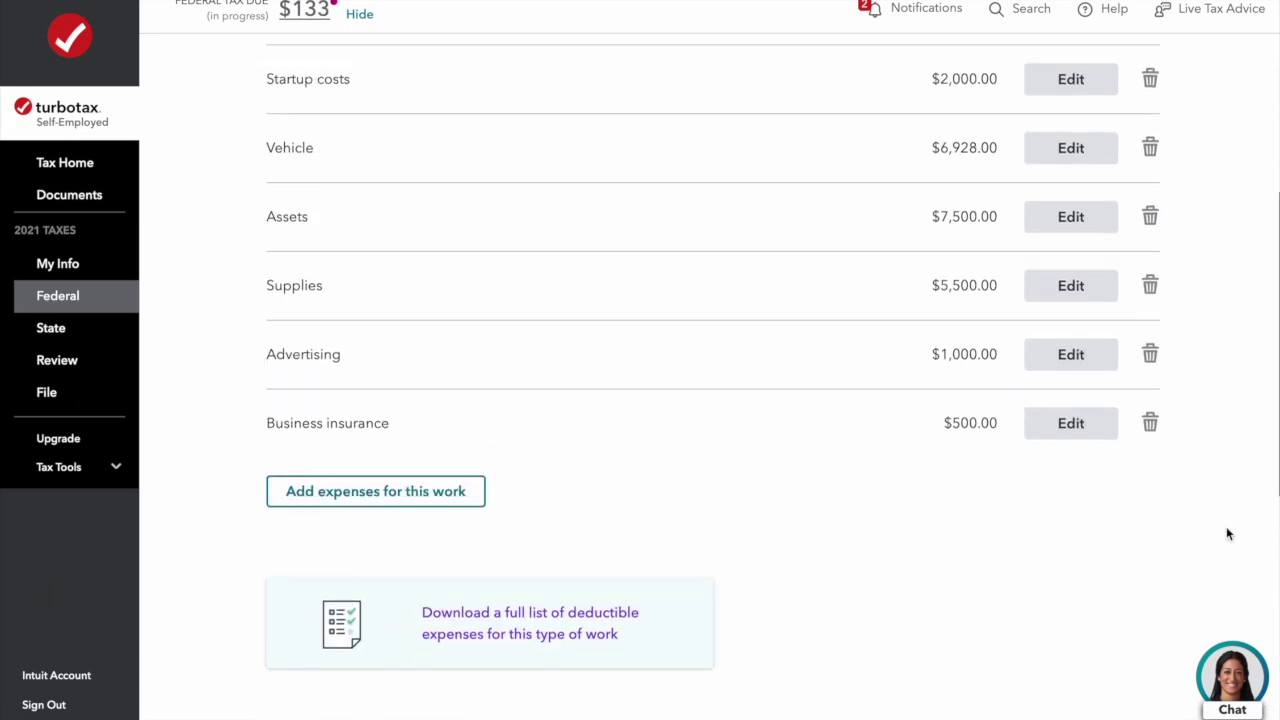
scroll(1228, 534, "down", 5)
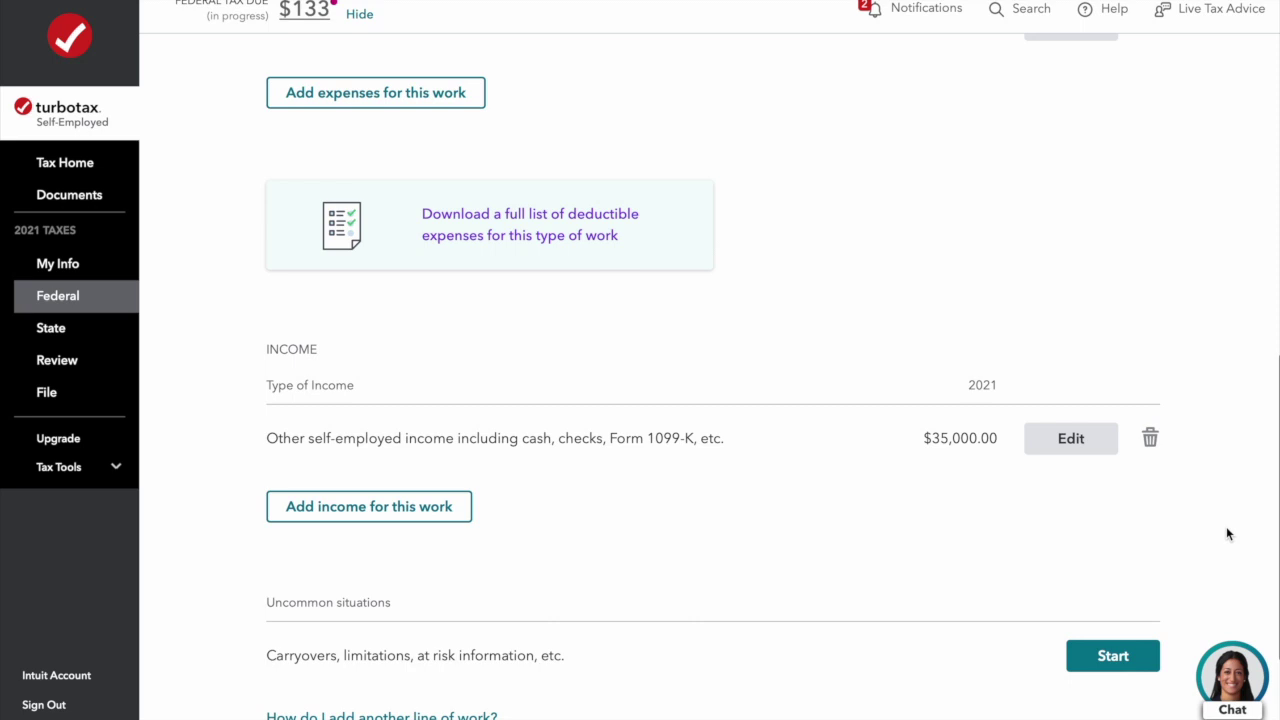
scroll(989, 437, "up", 5)
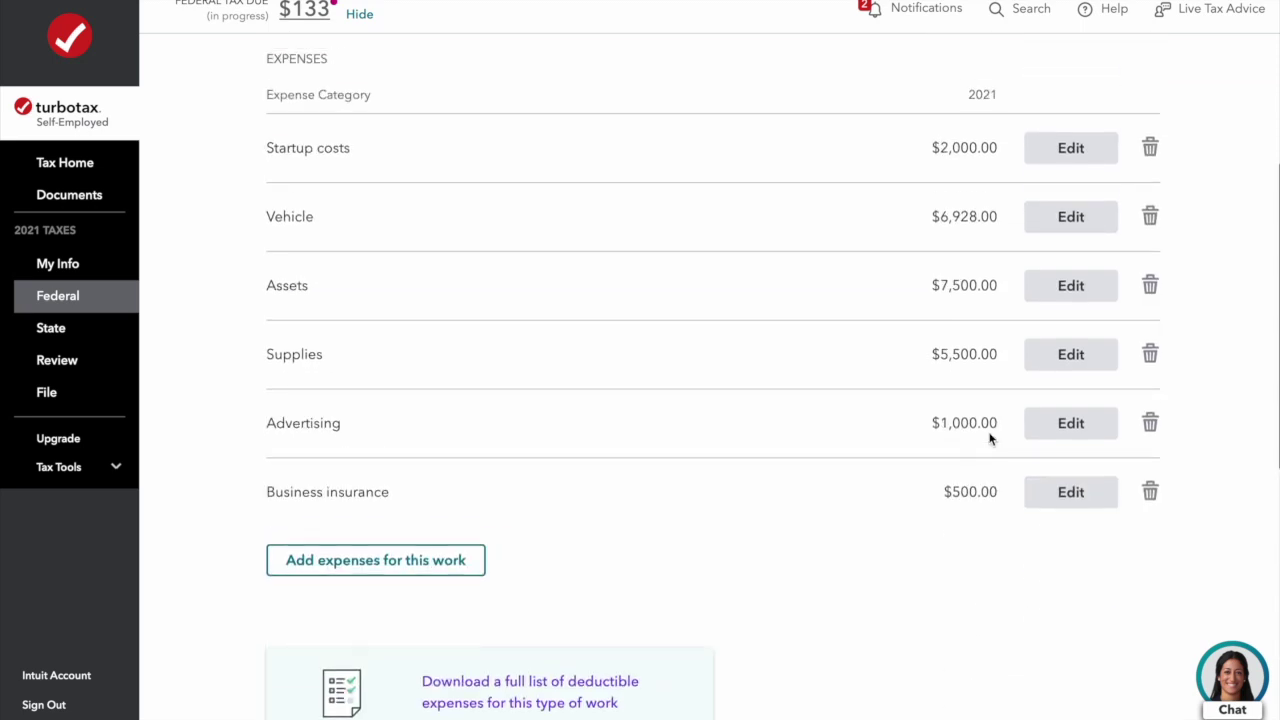
scroll(997, 286, "down", 5)
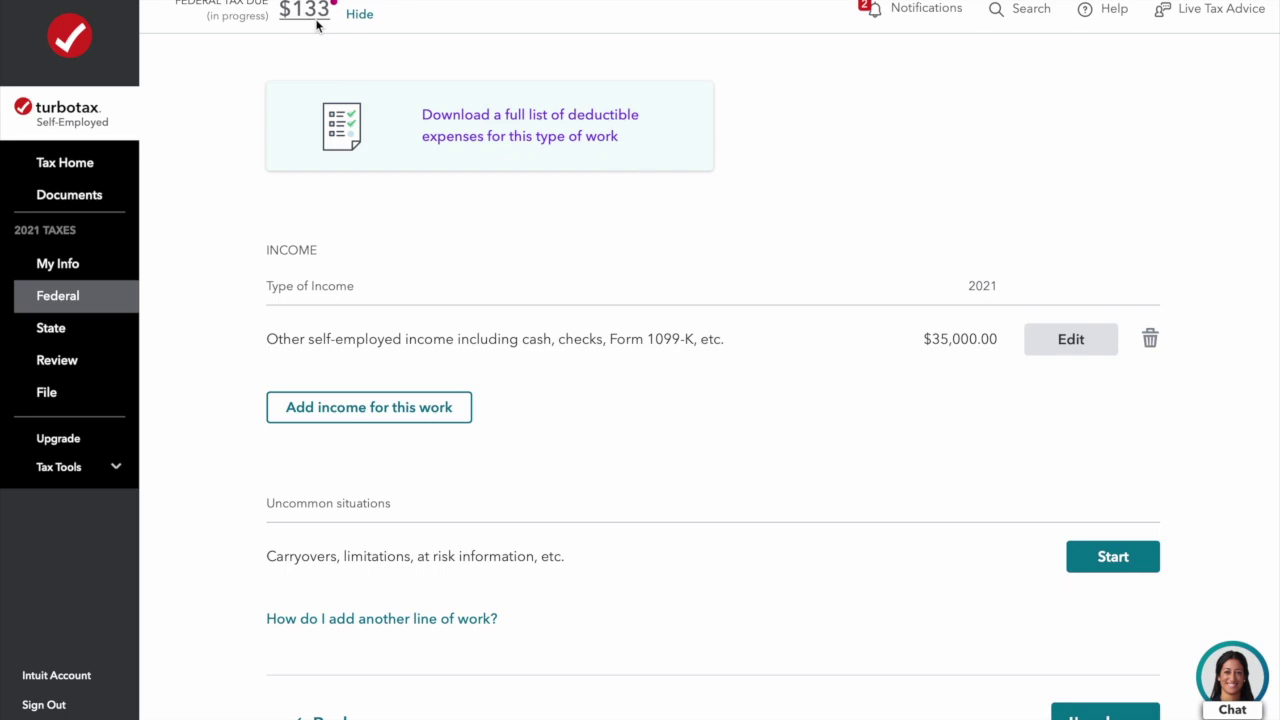
scroll(687, 273, "up", 4)
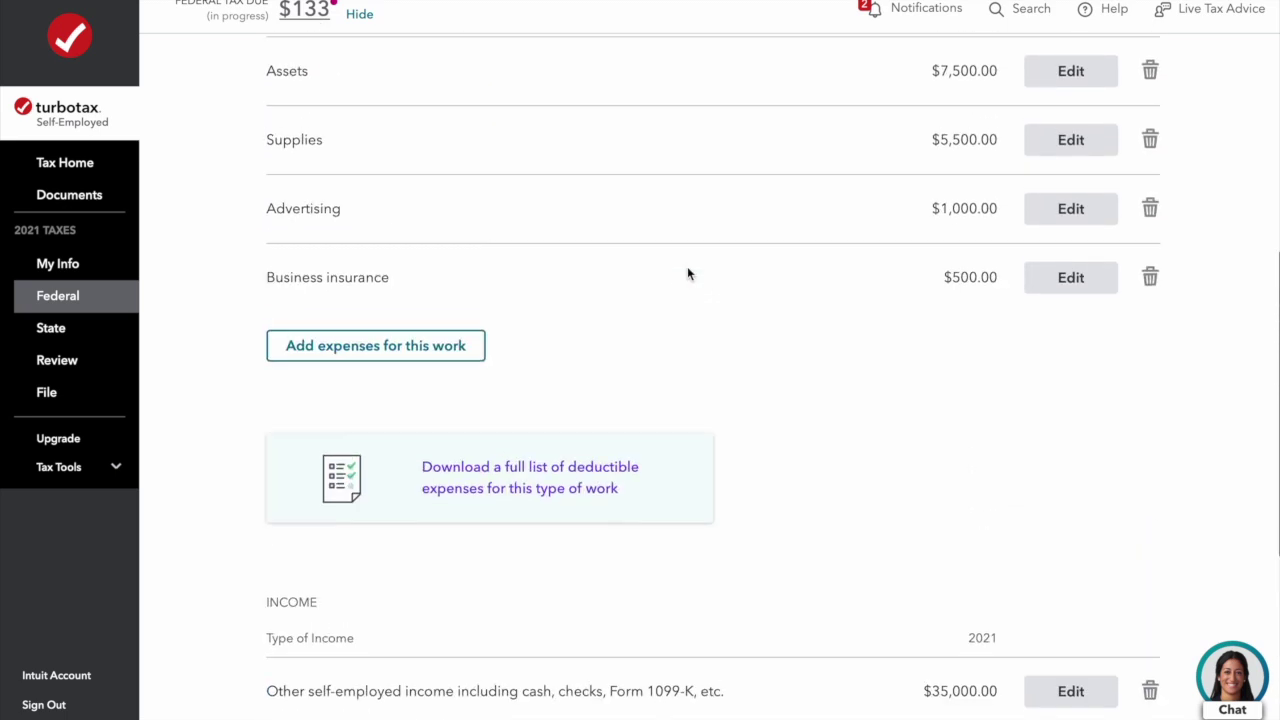
scroll(687, 273, "up", 4)
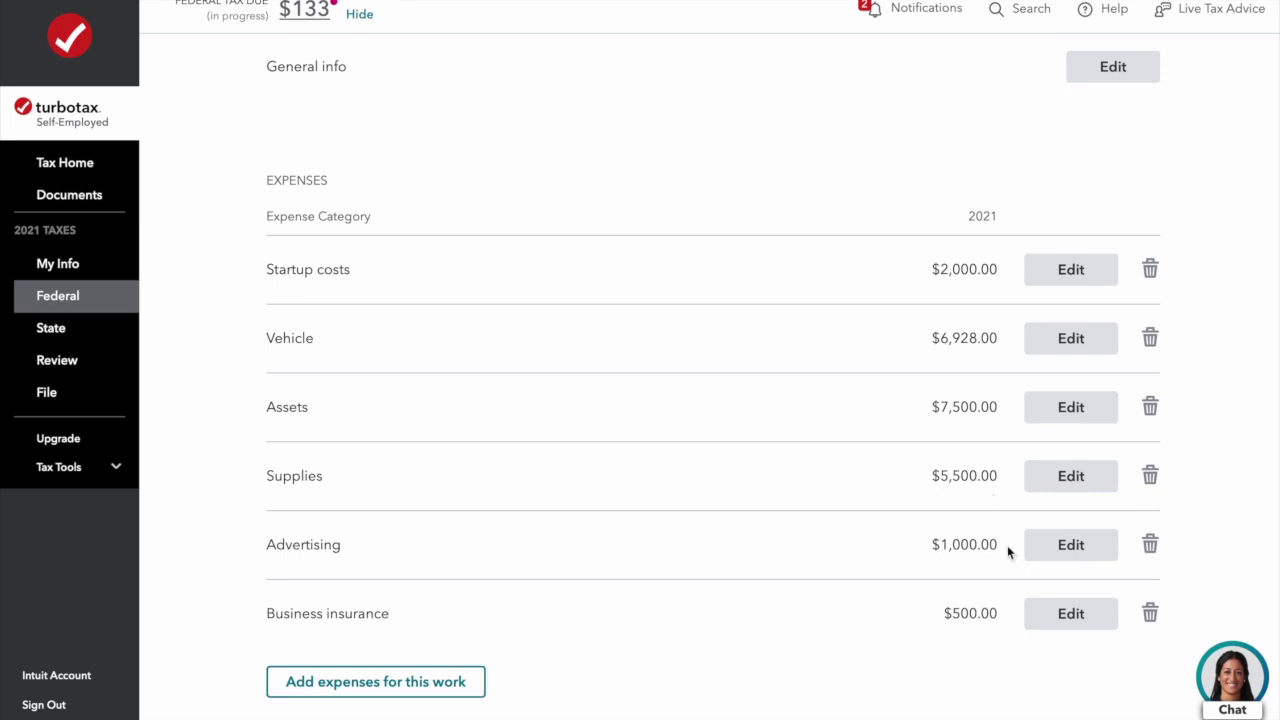
scroll(966, 552, "down", 1)
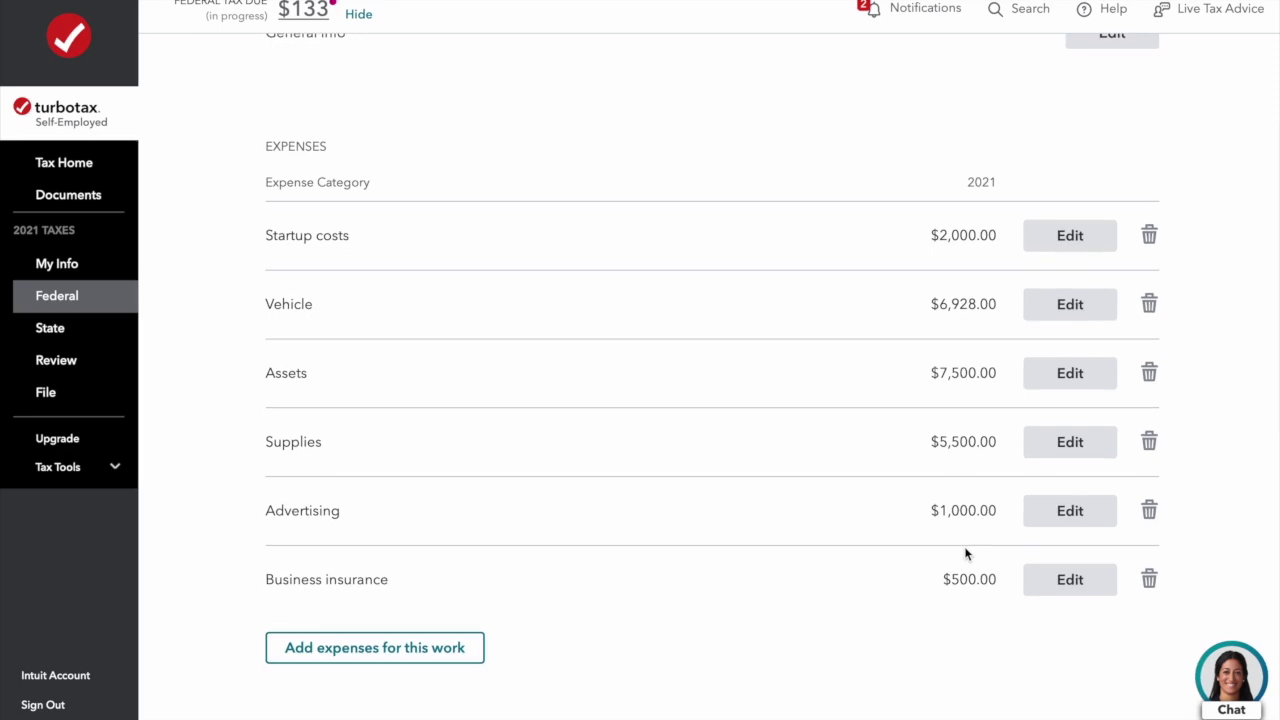
scroll(972, 585, "down", 5)
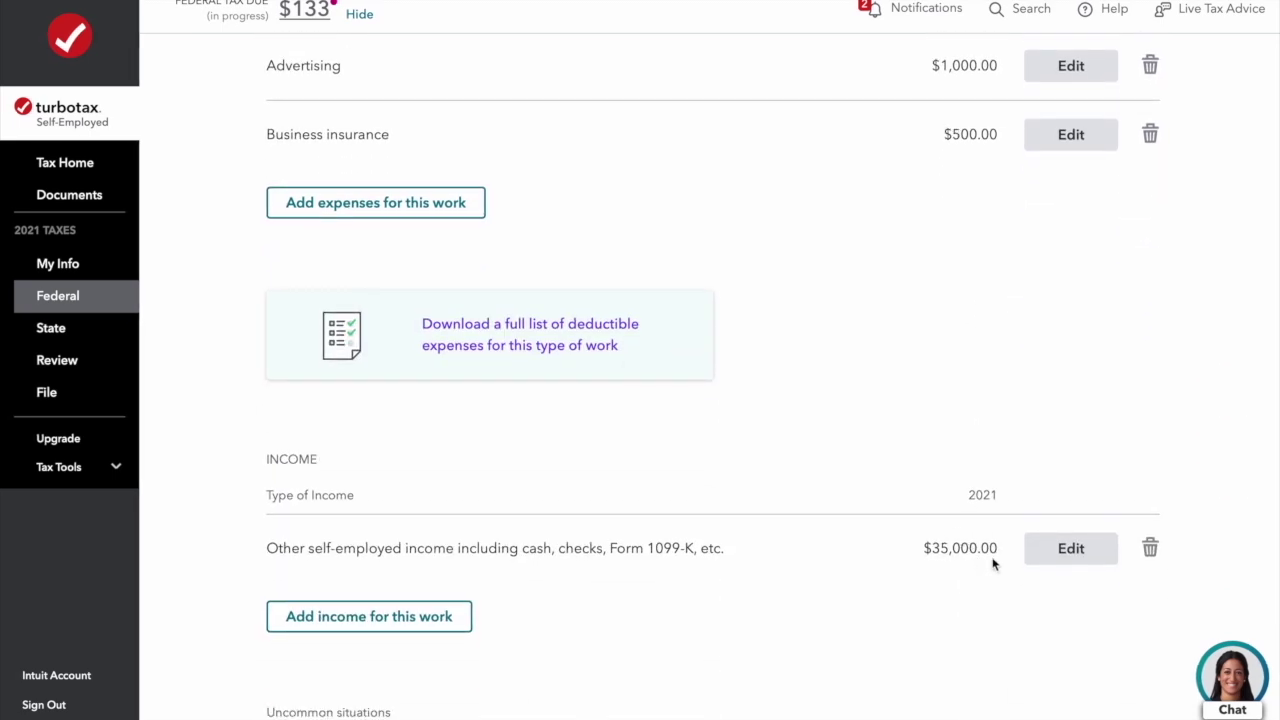
scroll(993, 565, "down", 1)
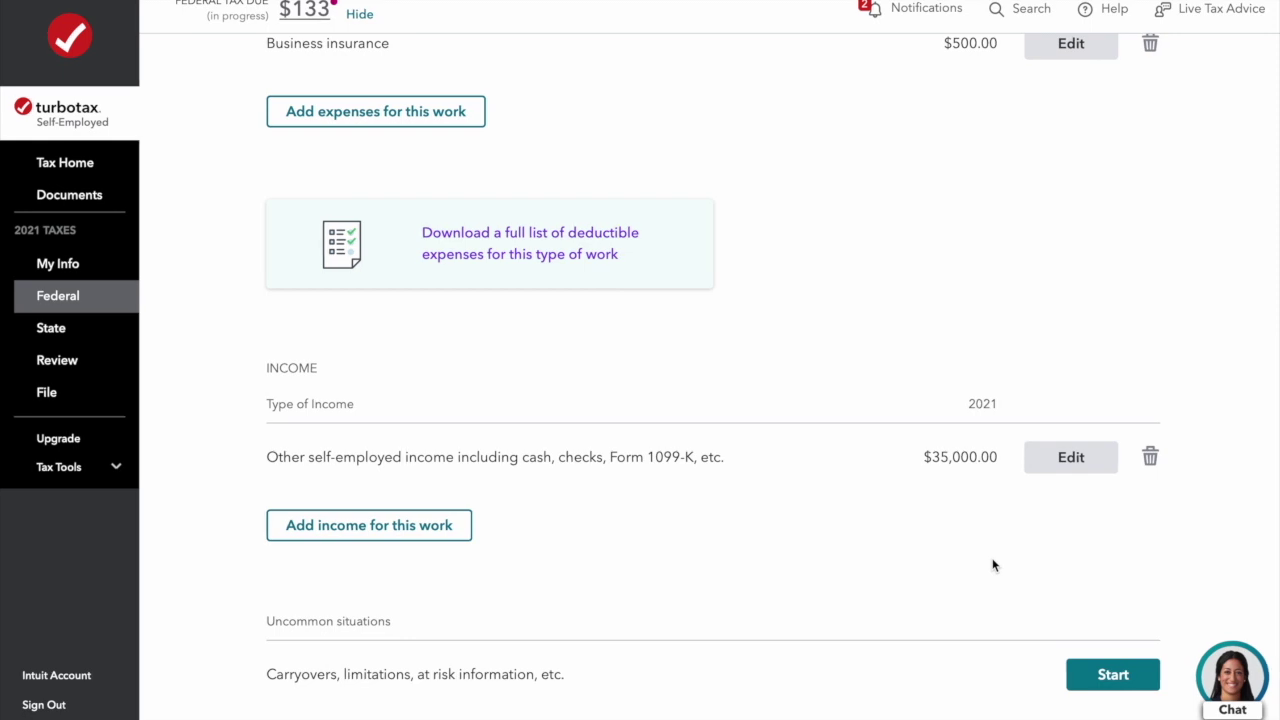
scroll(827, 475, "down", 1)
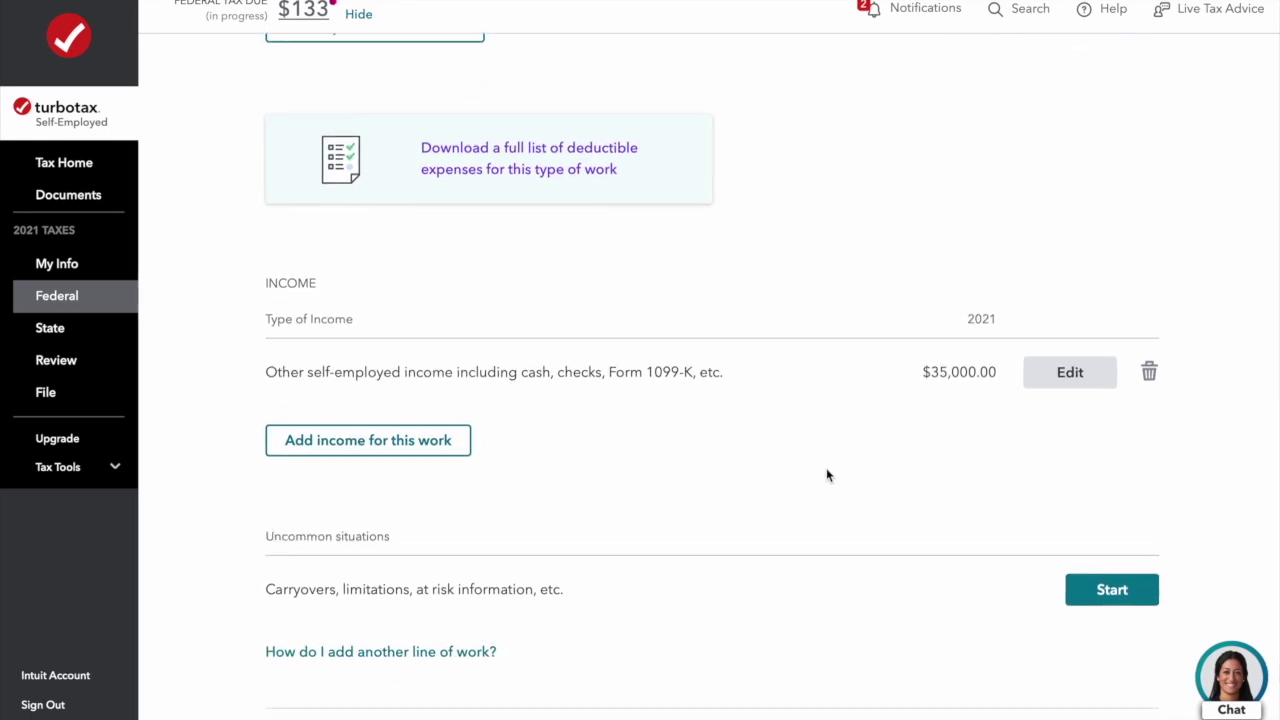
scroll(827, 475, "down", 1)
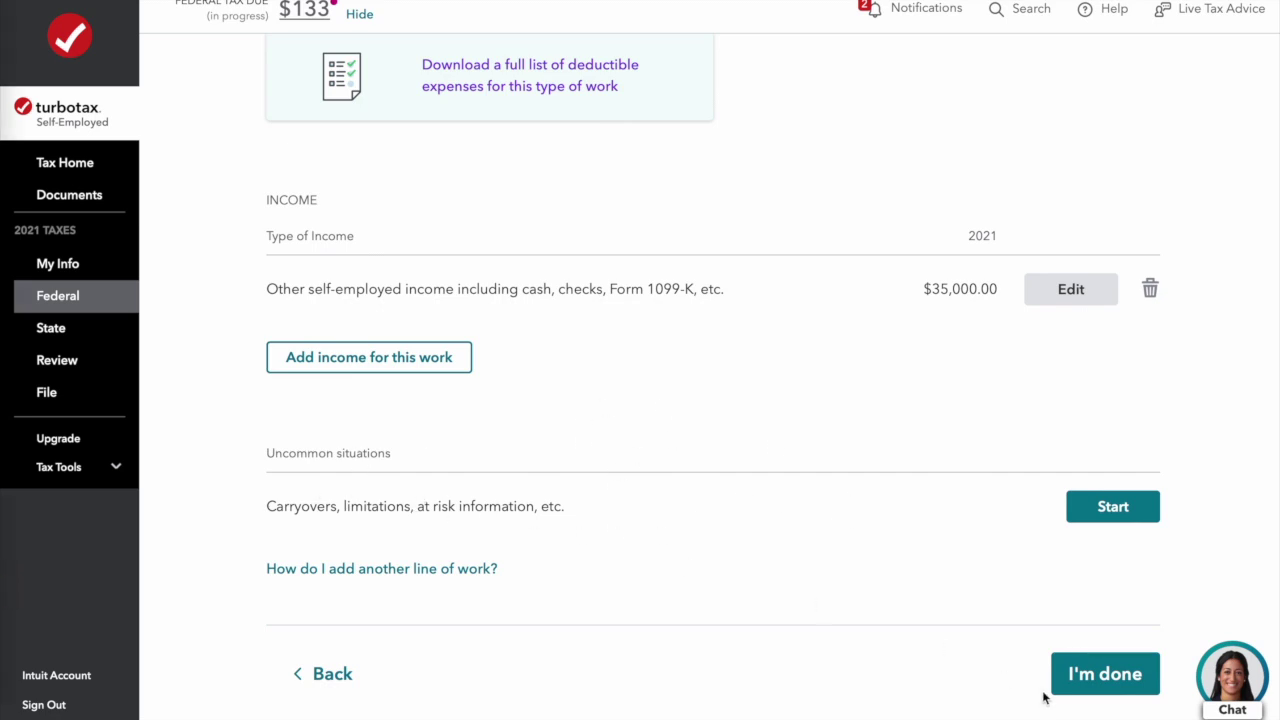
Finish Landscaping and review the summary: $23,428 expenses leaving $11,572 taxable income.
left_click(1106, 676)
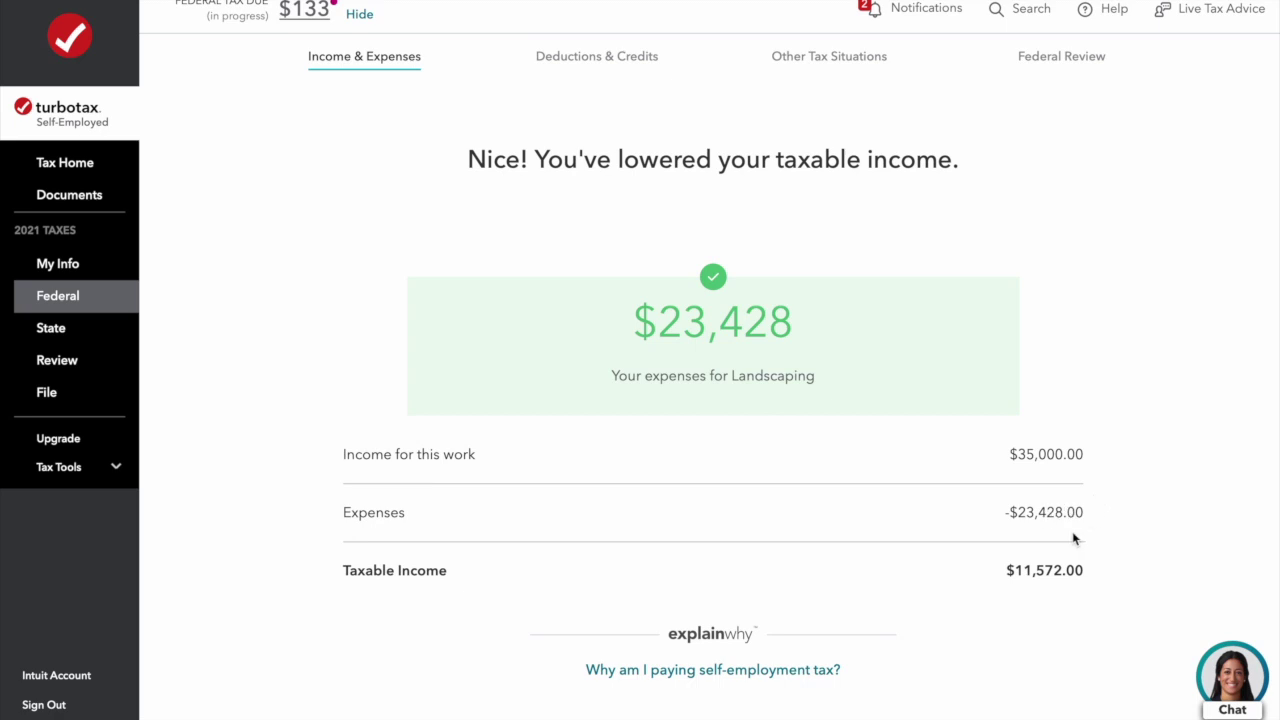
scroll(1073, 539, "down", 1)
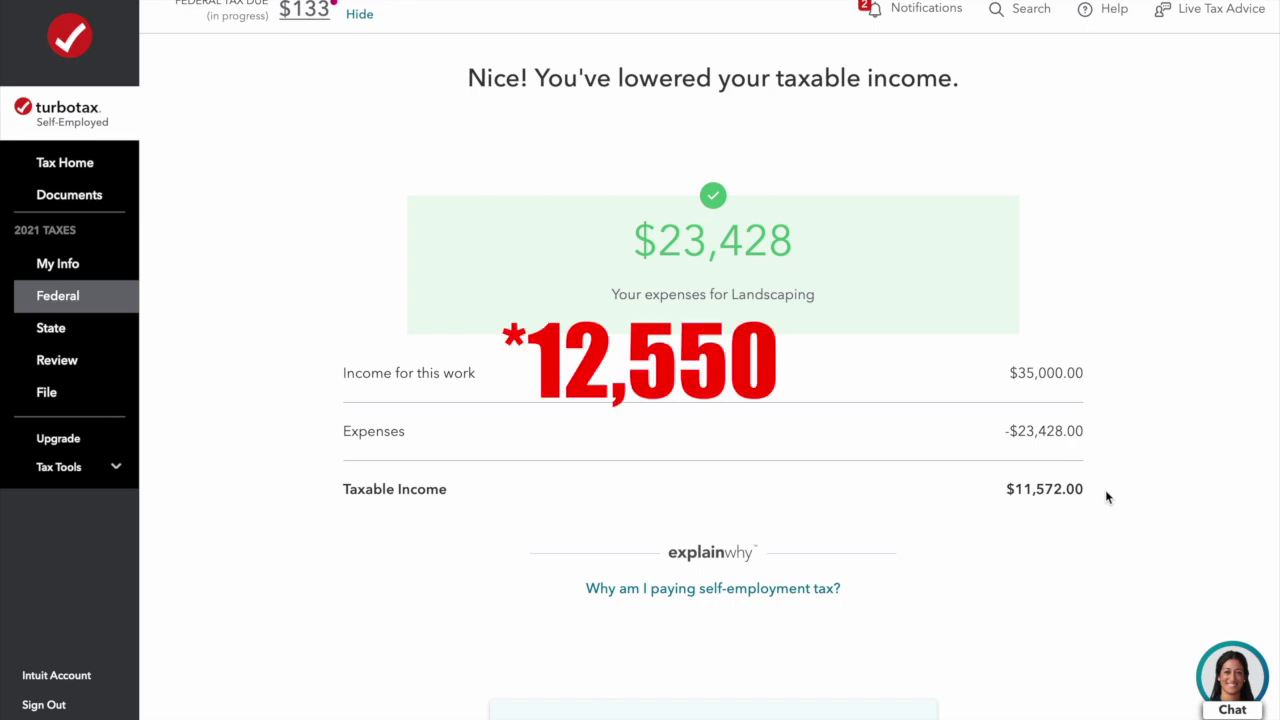
scroll(1106, 496, "down", 1)
scroll(1106, 496, "down", 1)
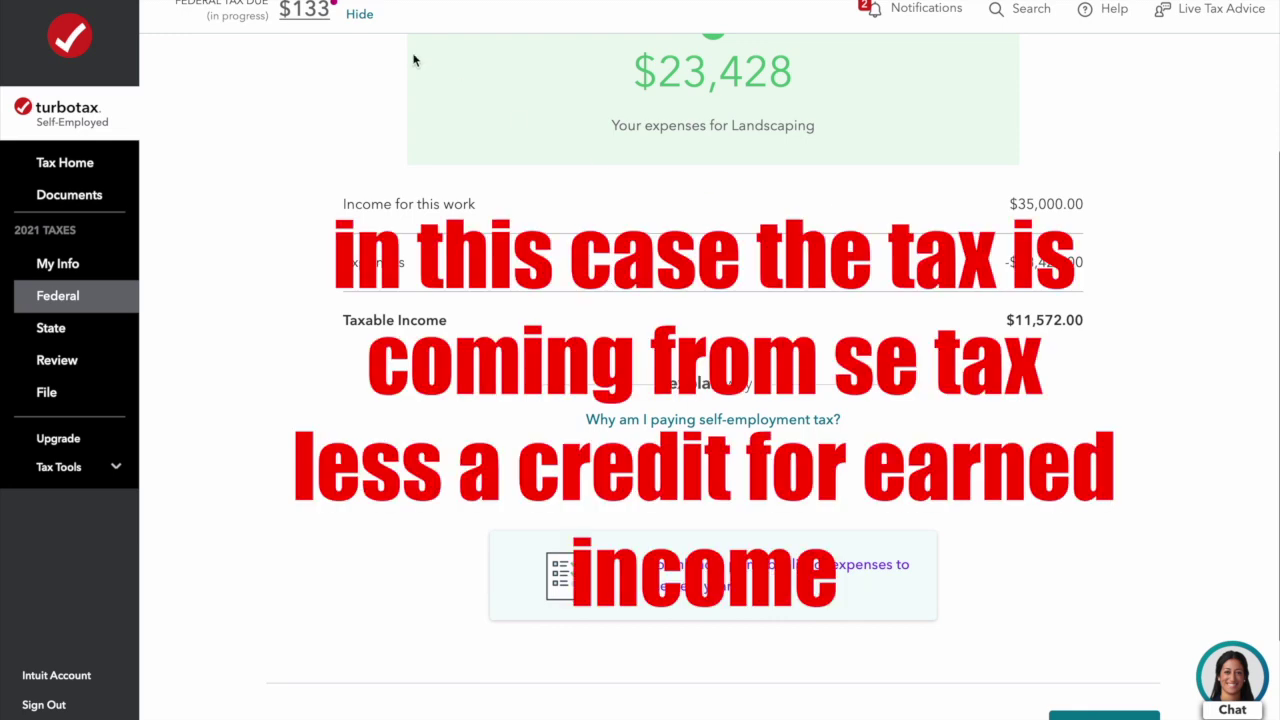
scroll(1082, 676, "down", 1)
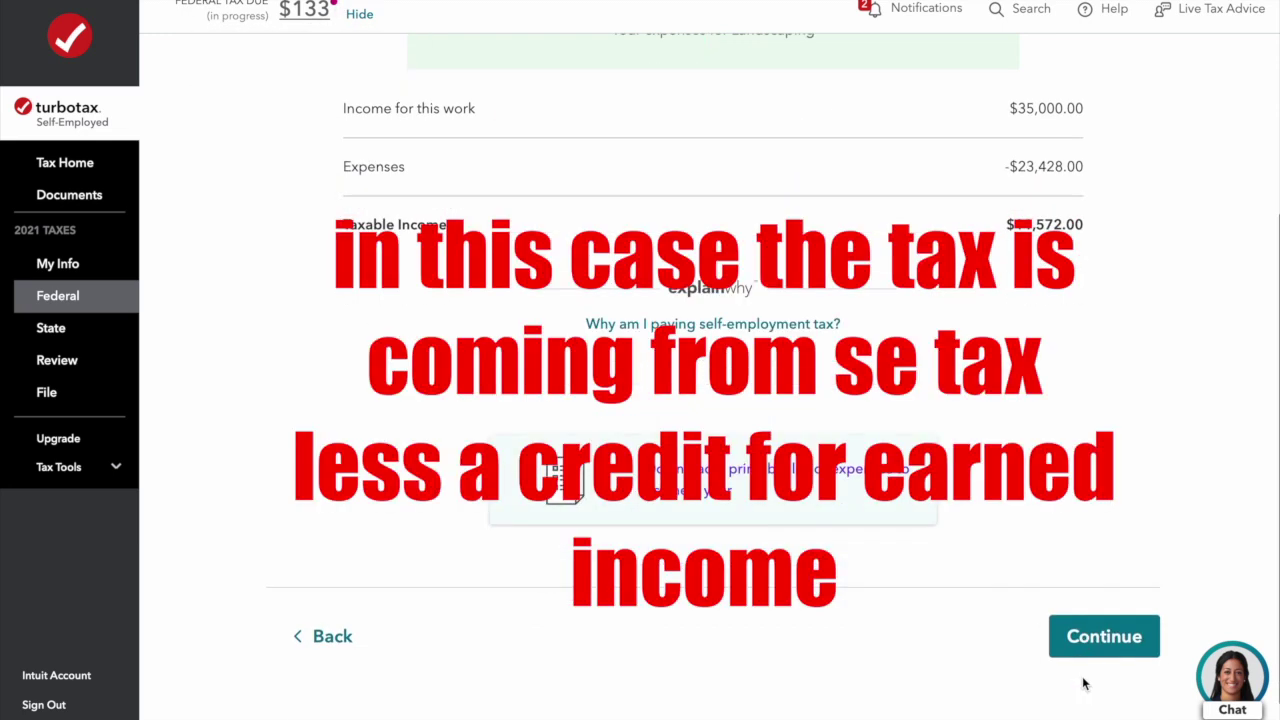
left_click(1088, 638)
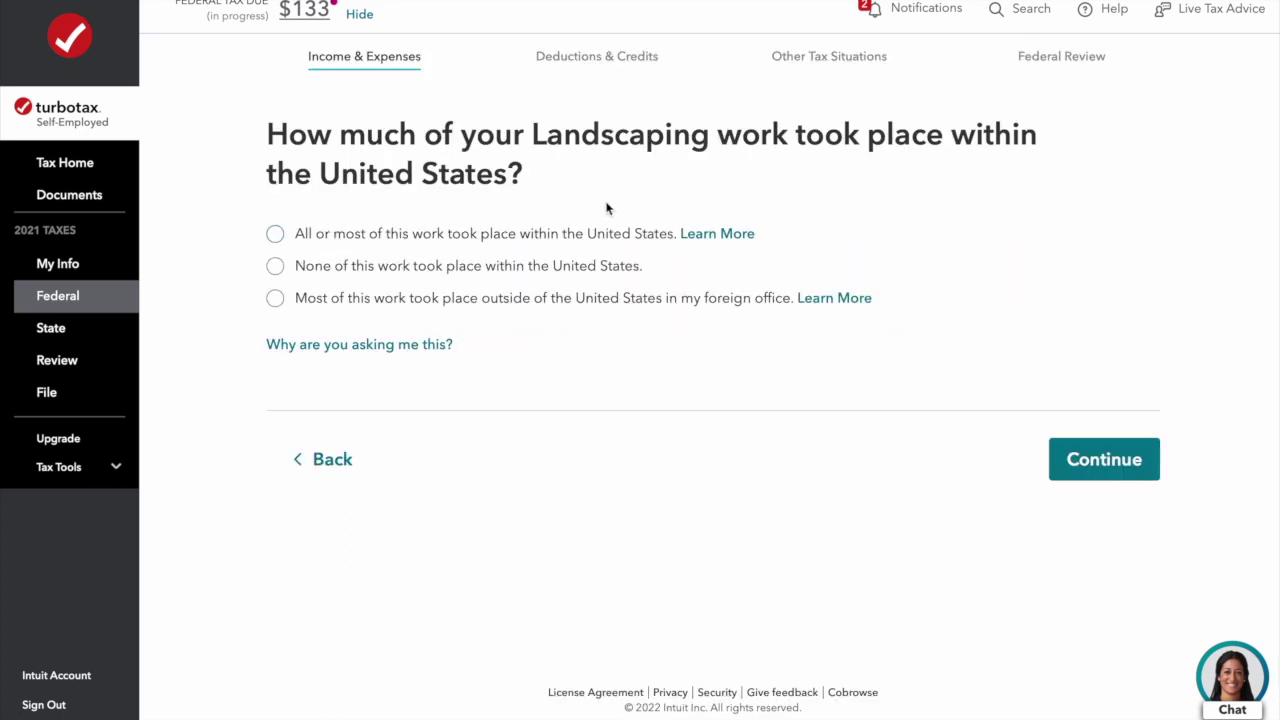
Mark the Landscaping work as mostly within the United States and none for a former employer, then go to State taxes.
left_click(277, 235)
left_click(1073, 450)
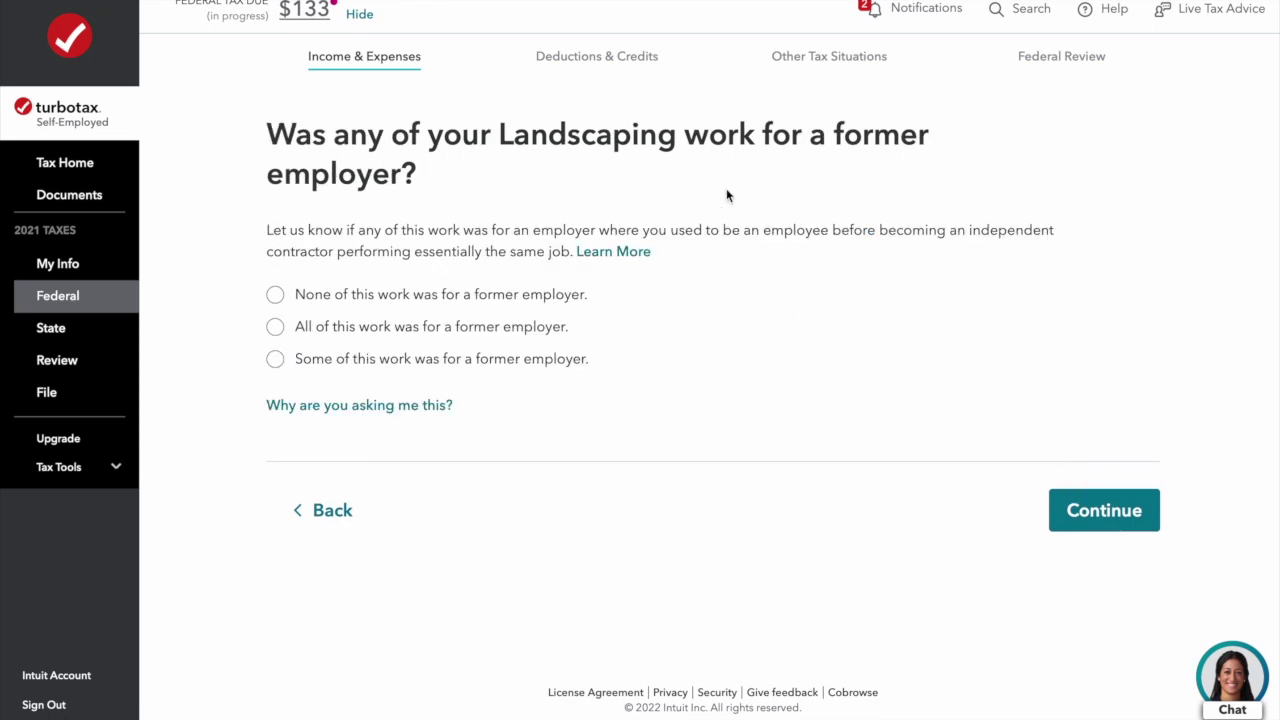
left_click(276, 298)
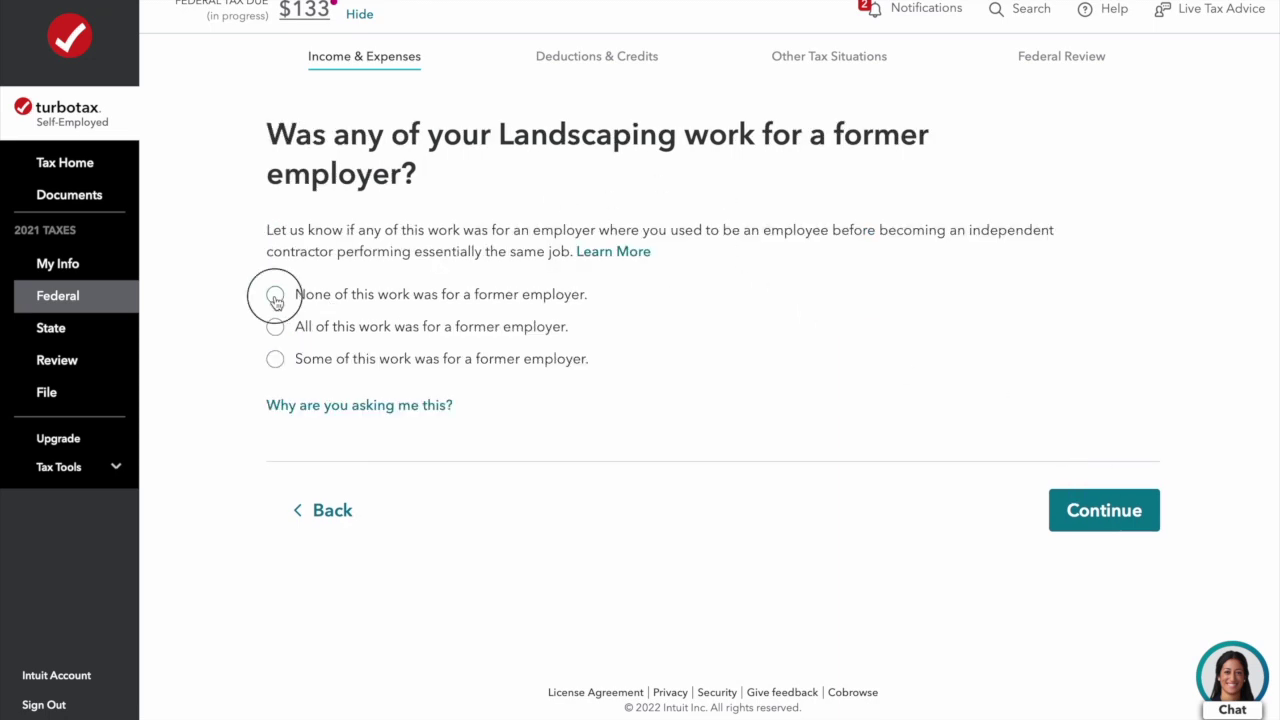
left_click(1107, 518)
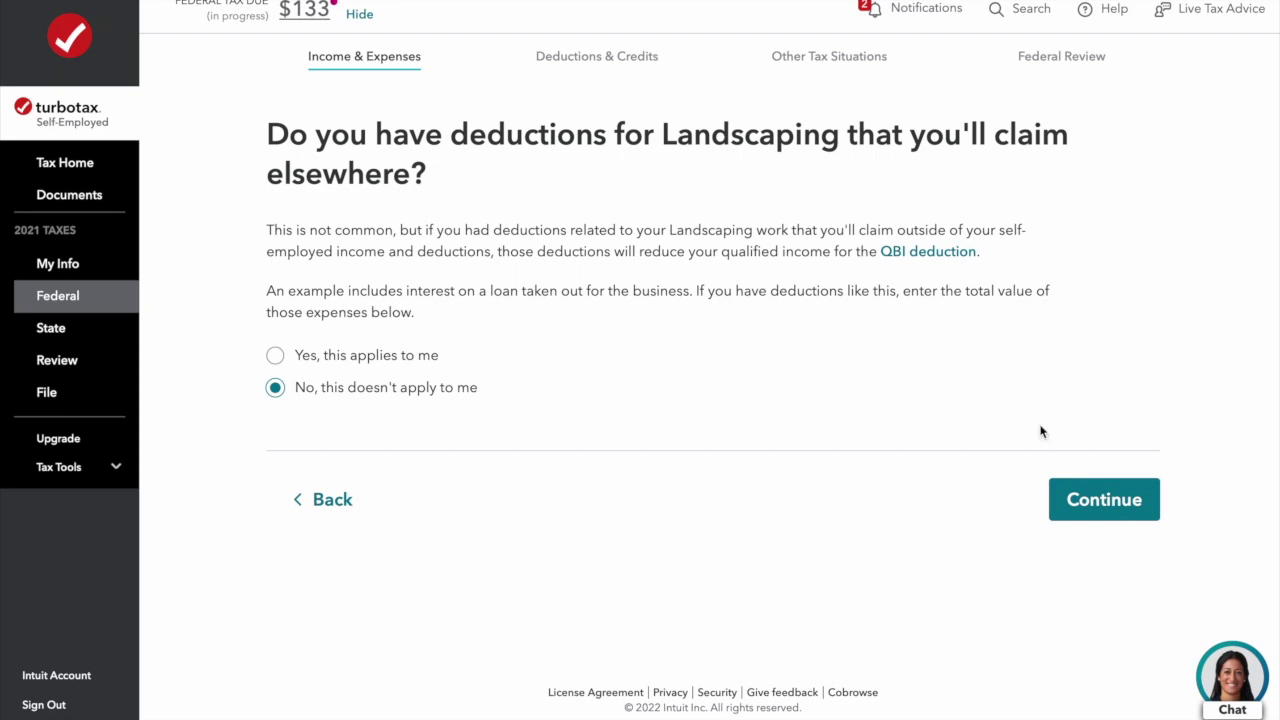
left_click(1115, 513)
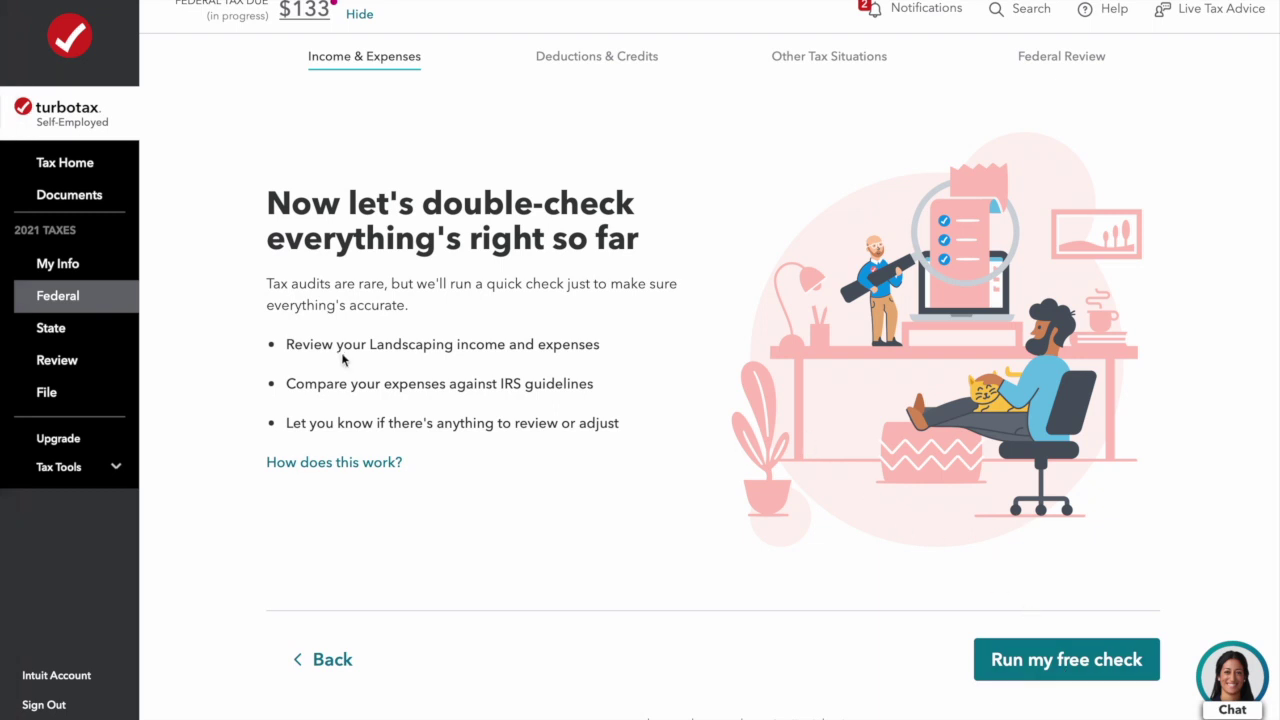
left_click(100, 345)
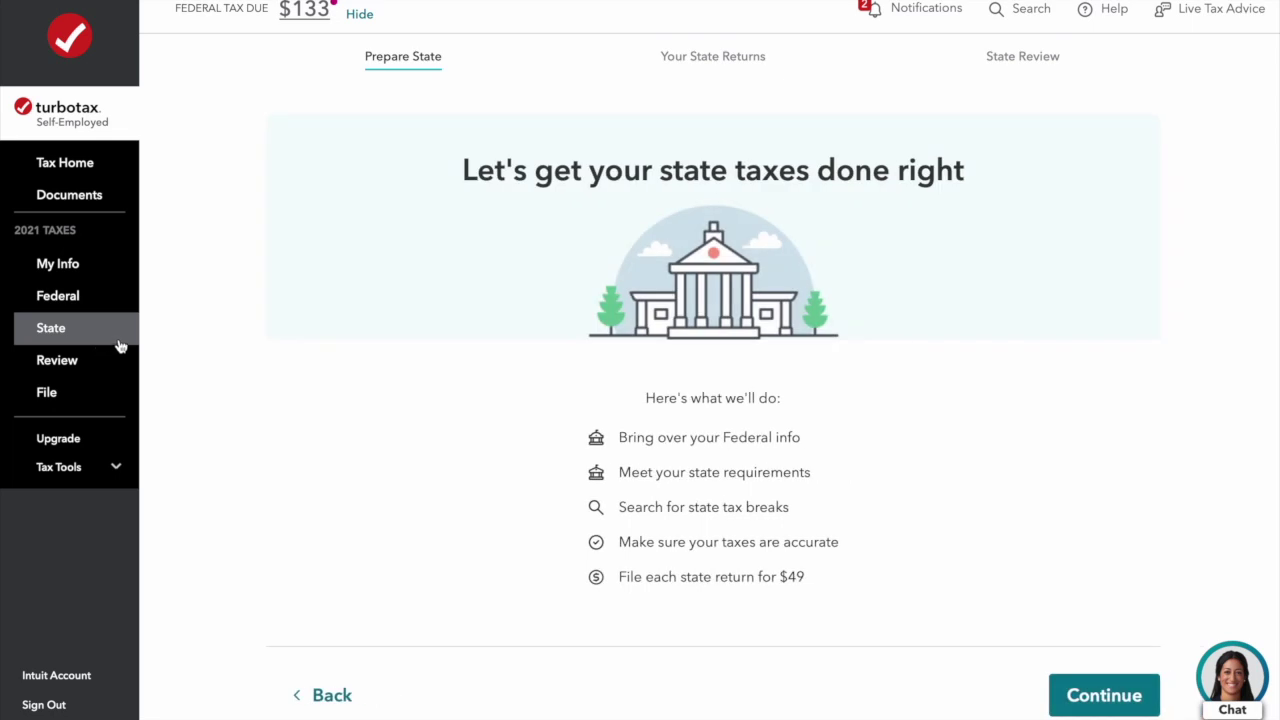
Move through Review to the File page listing review order, tax payment info, and save-and-file.
left_click(56, 376)
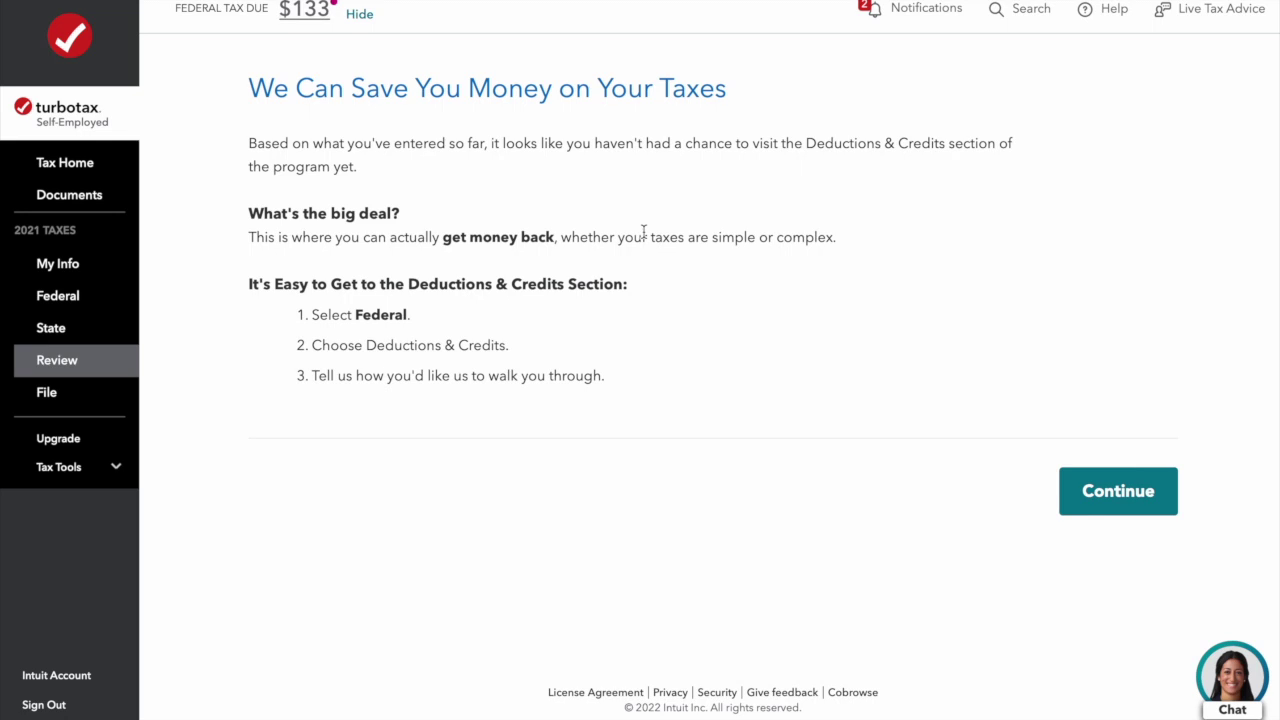
left_click(77, 398)
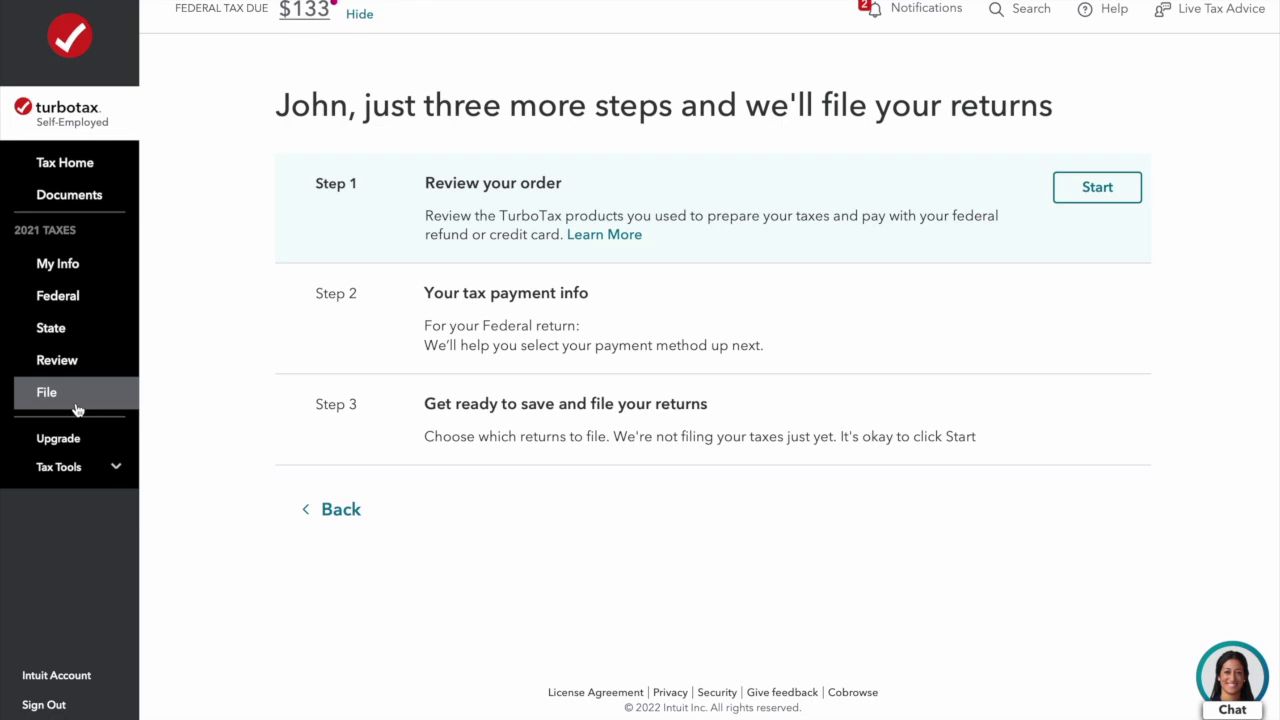
View the federal tax summary ($11,572 income, $1,635 tax, $133 due) and preview the 1040.
left_click(117, 470)
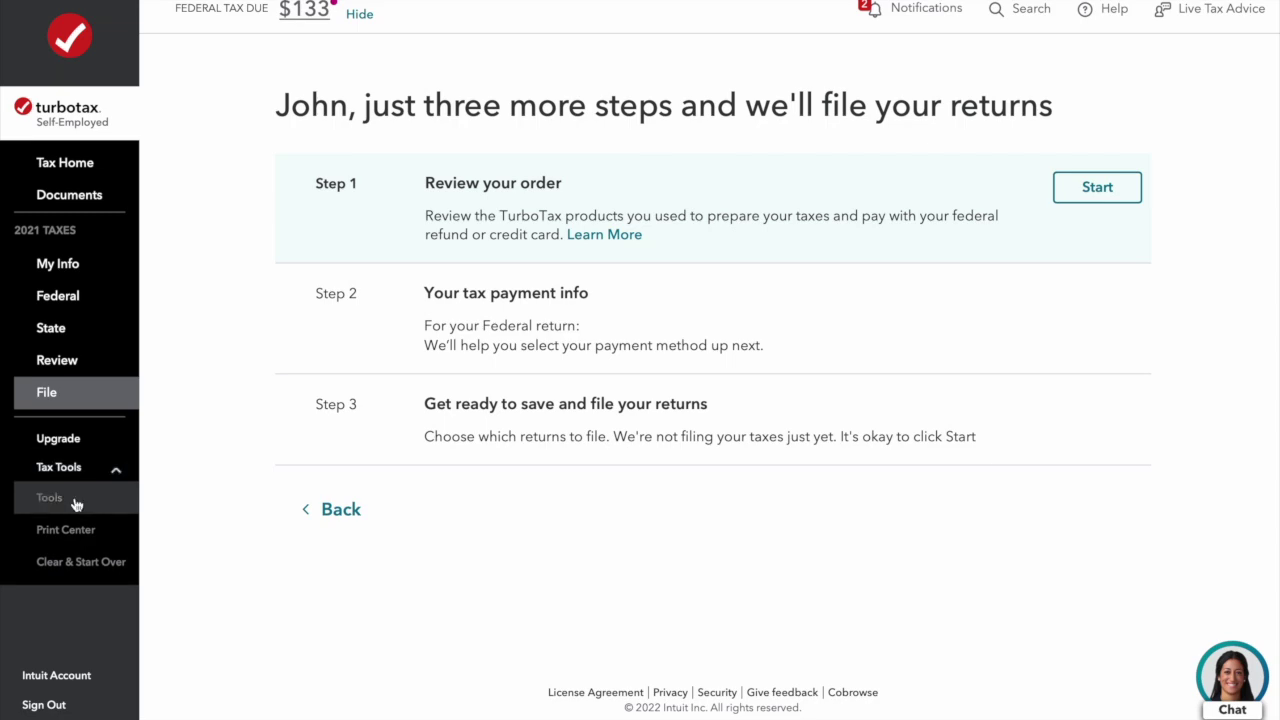
left_click(76, 505)
left_click(484, 389)
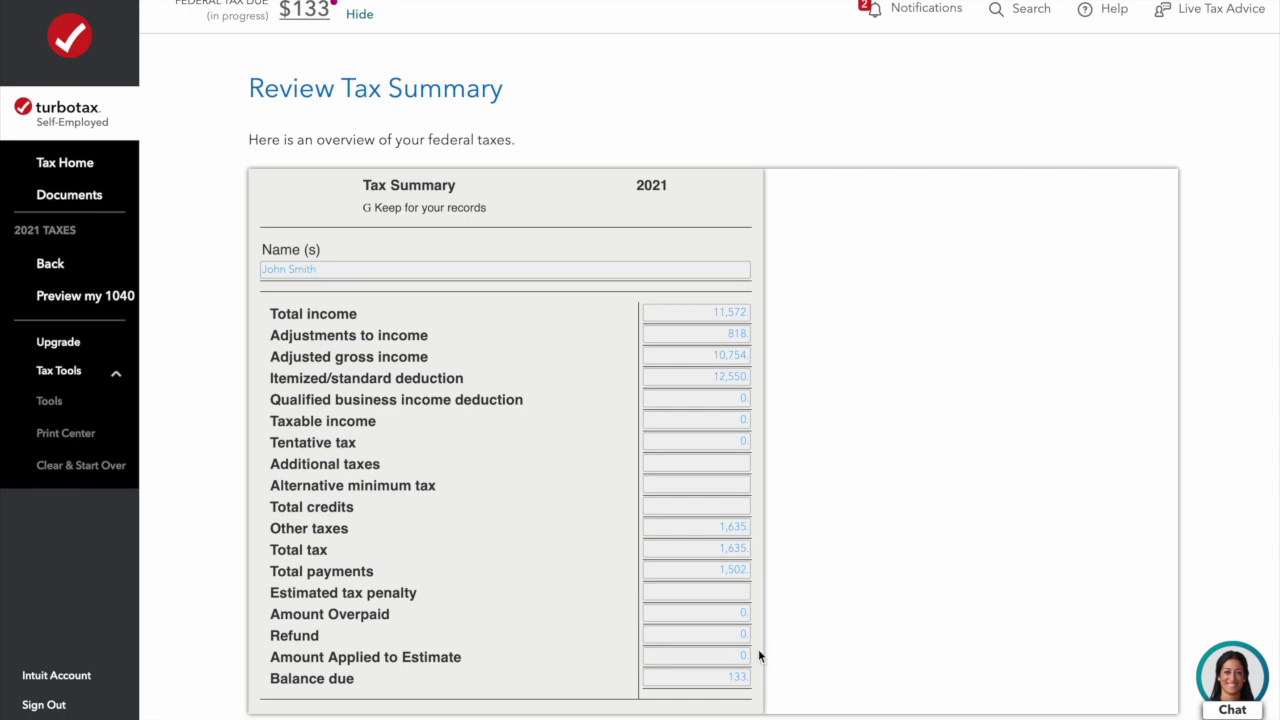
left_click(92, 311)
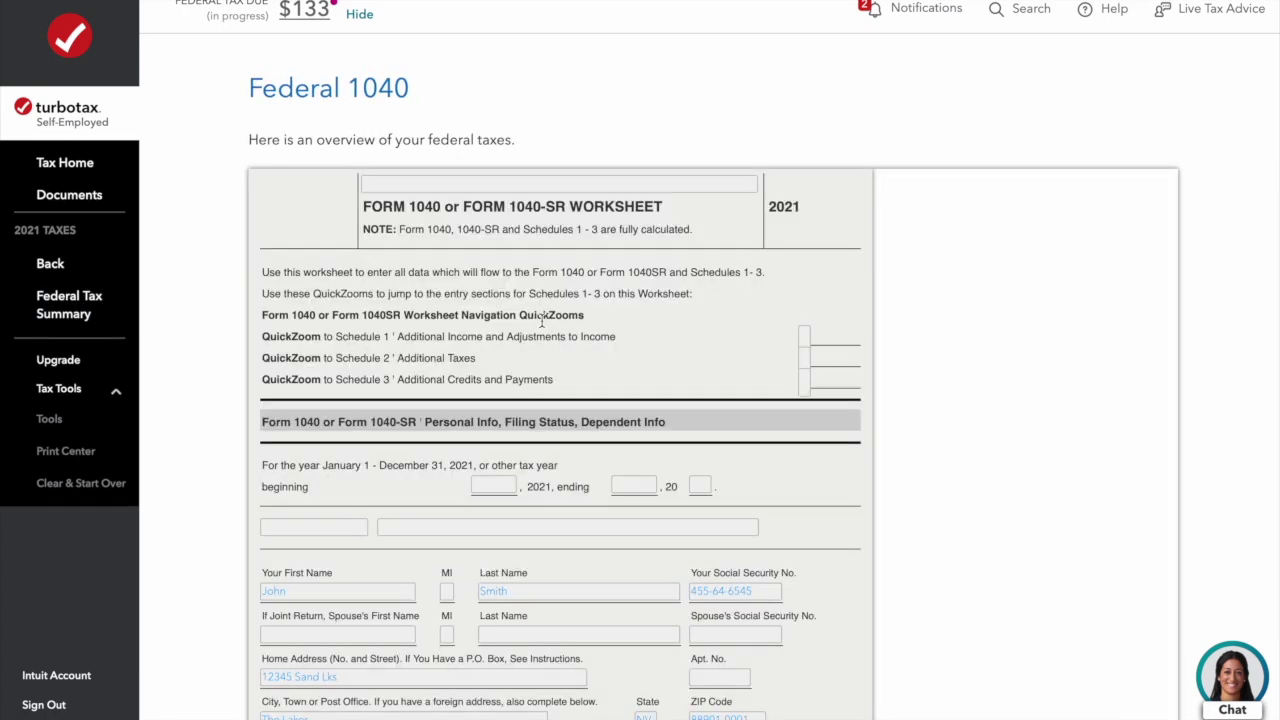
Scroll through the Federal 1040 worksheet, then exit the tax summary back to the File page.
scroll(607, 368, "down", 3)
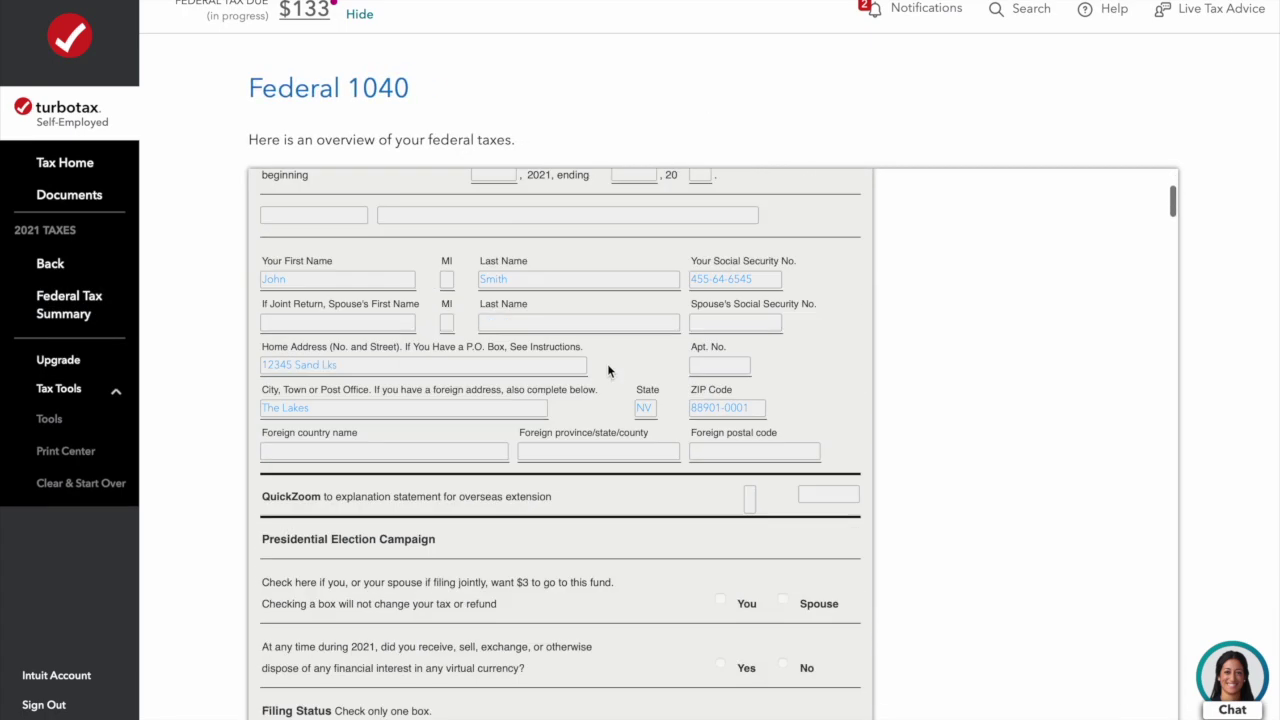
scroll(607, 371, "down", 4)
left_click(113, 268)
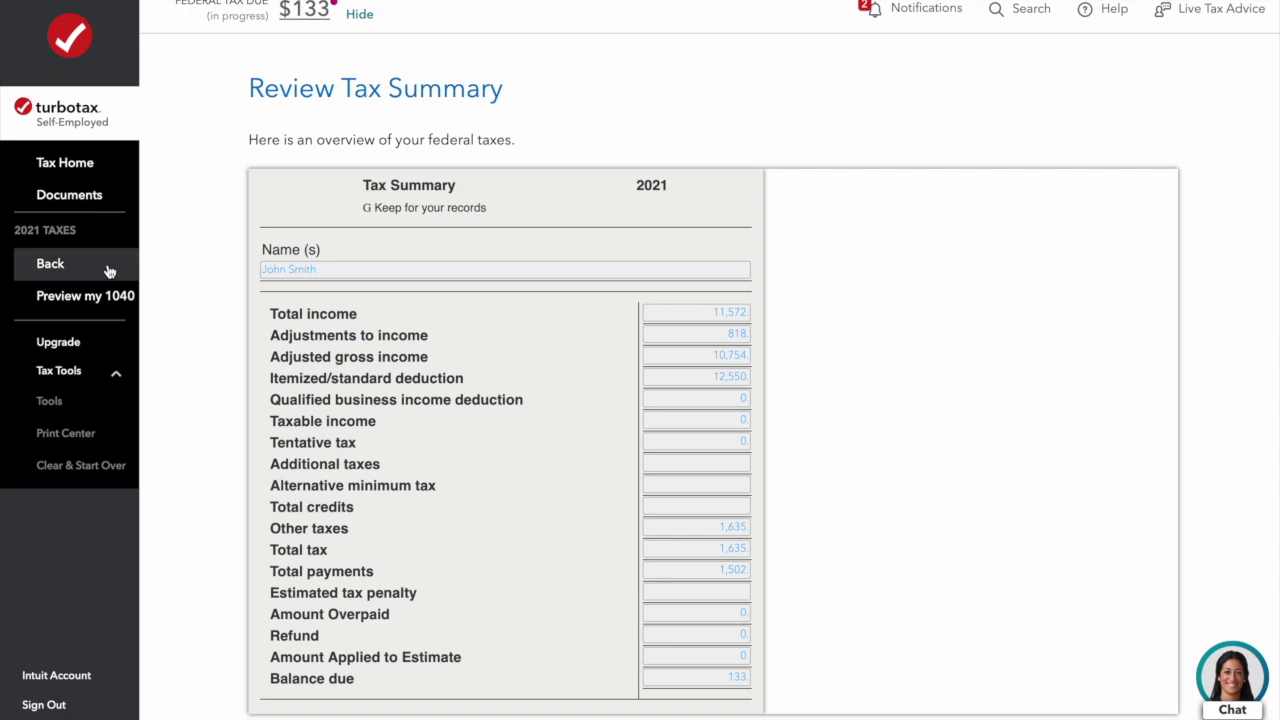
left_click(74, 264)
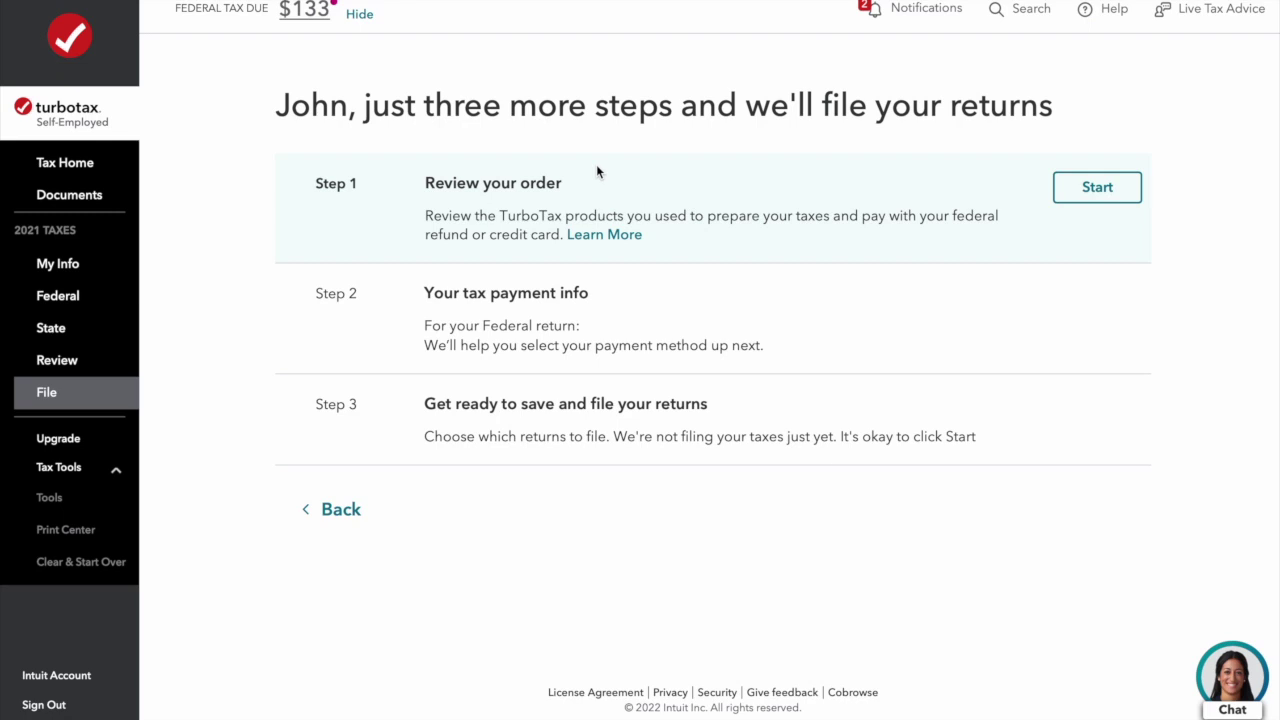
Add another line of self-employed work under Federal self-employment income, reaching the work-type question.
left_click(66, 299)
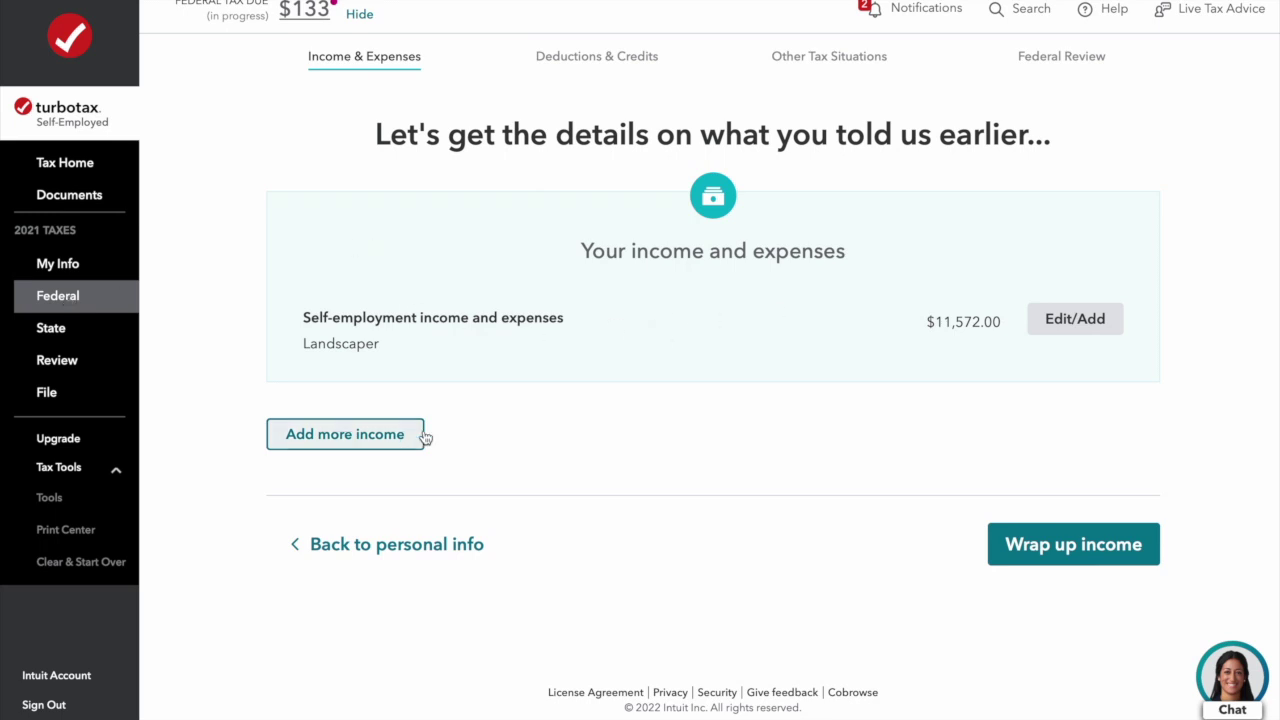
left_click(1100, 316)
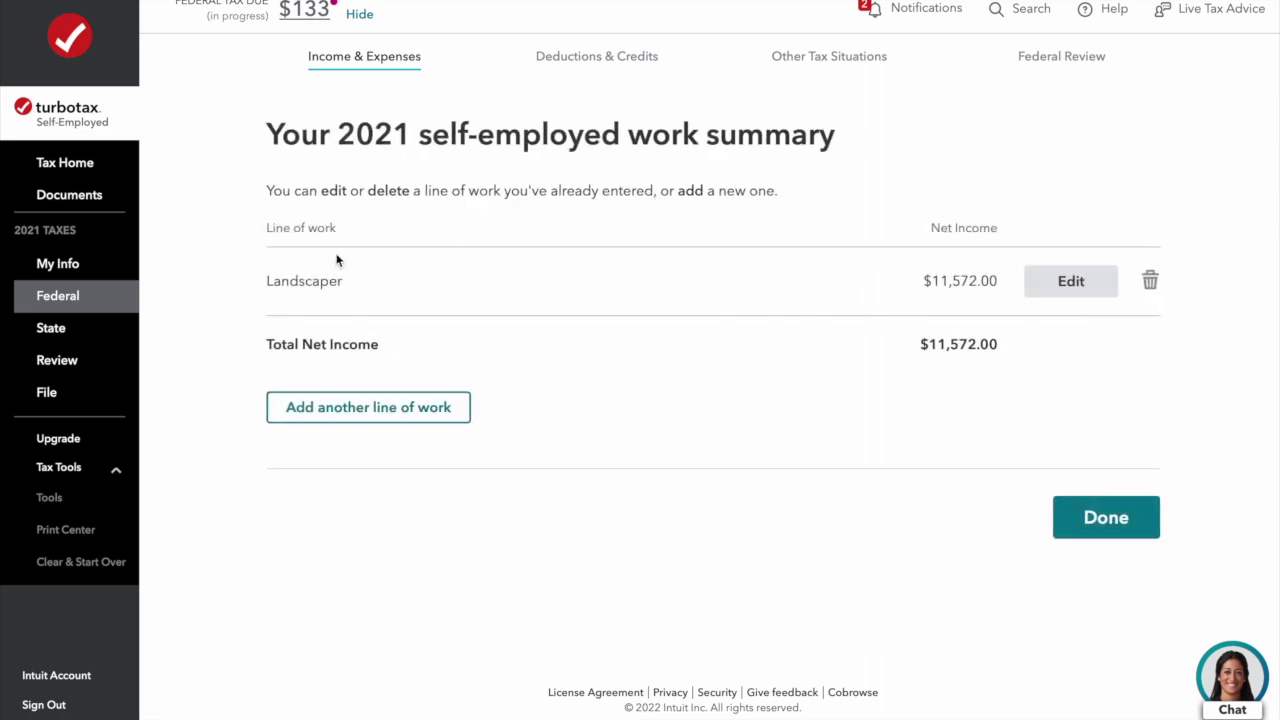
left_click(344, 407)
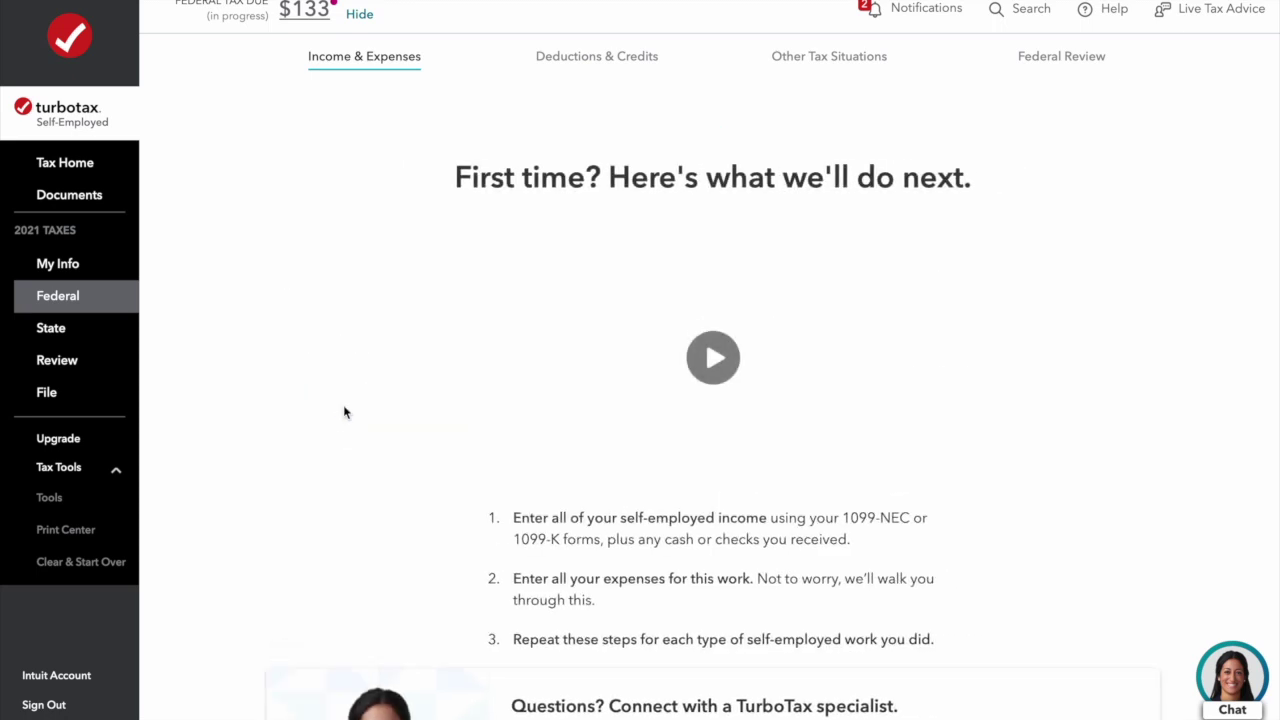
scroll(1064, 516, "down", 1)
scroll(1064, 516, "down", 3)
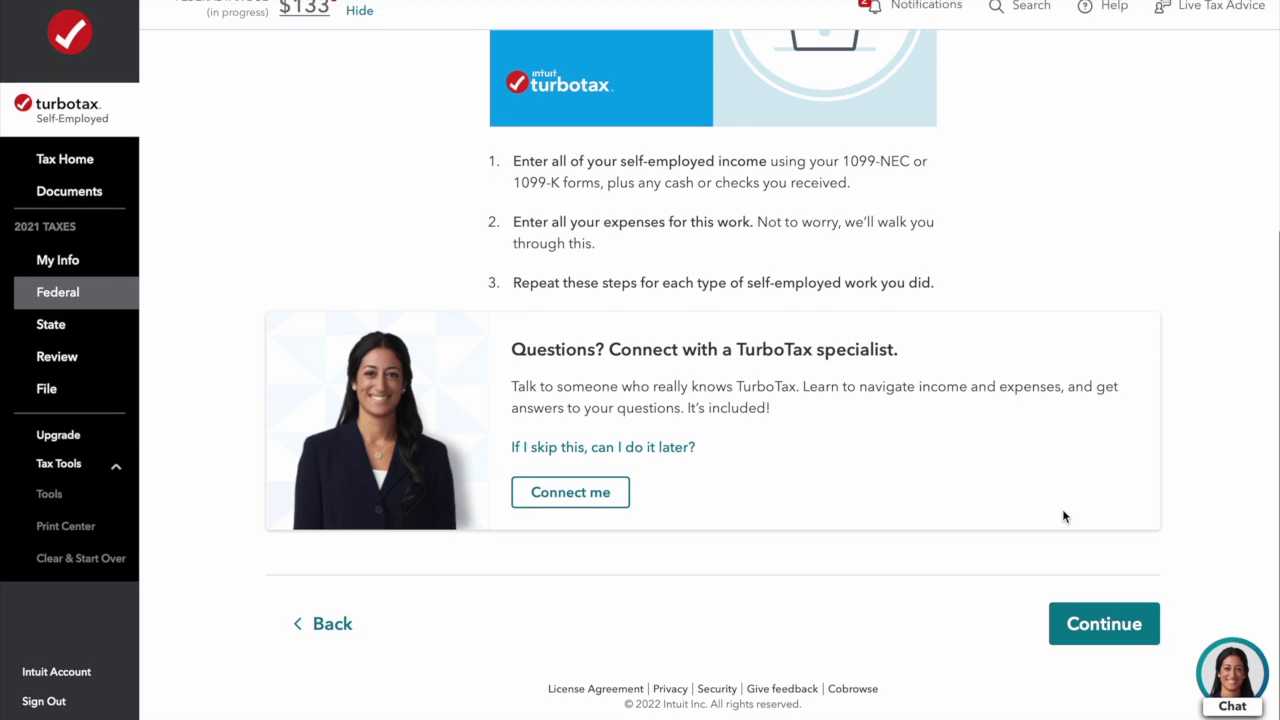
left_click(1108, 635)
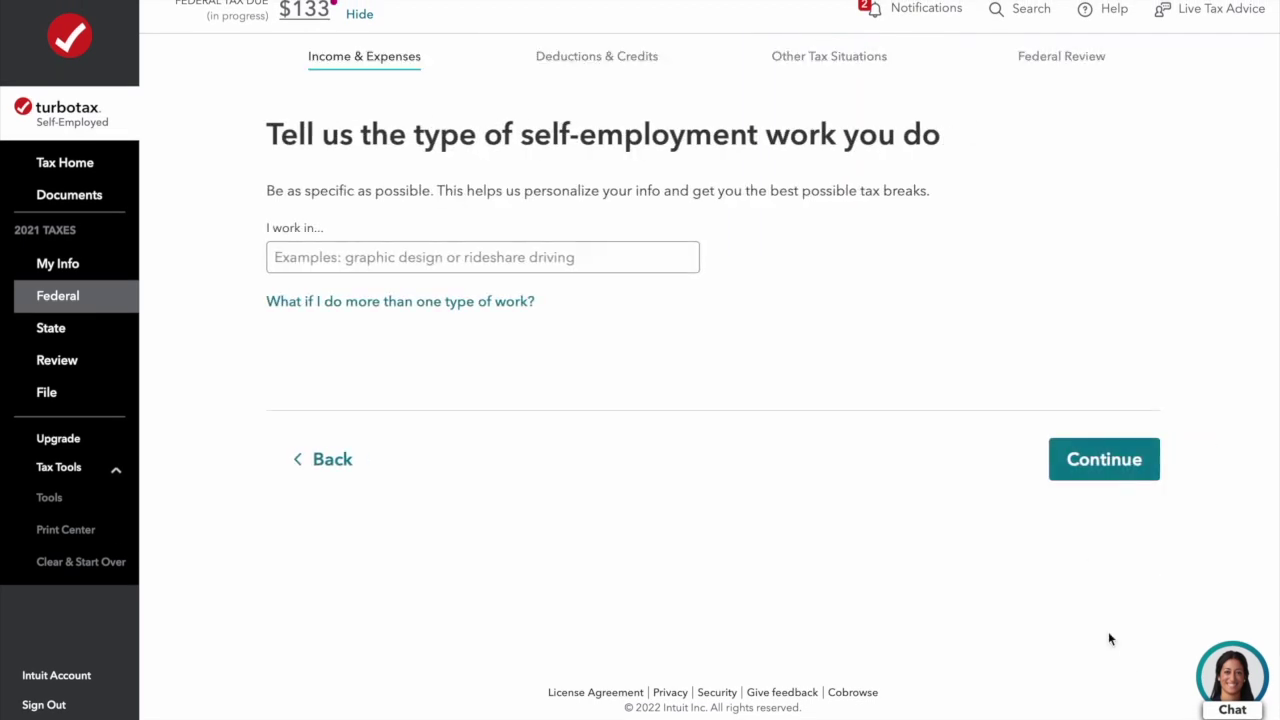